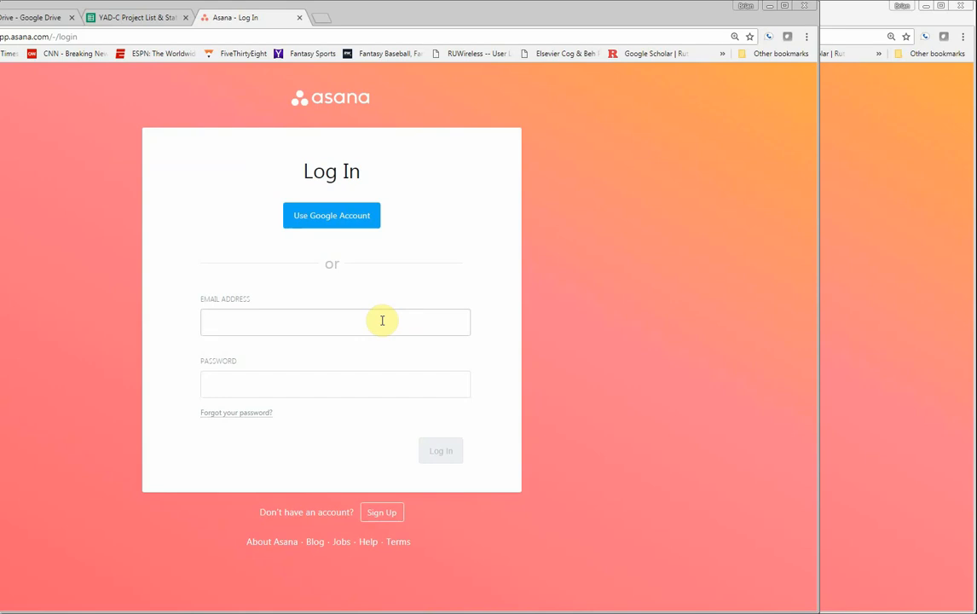
- Log in to Asana with the account's e-mail address and password
{"action": "type", "text": "bri"}
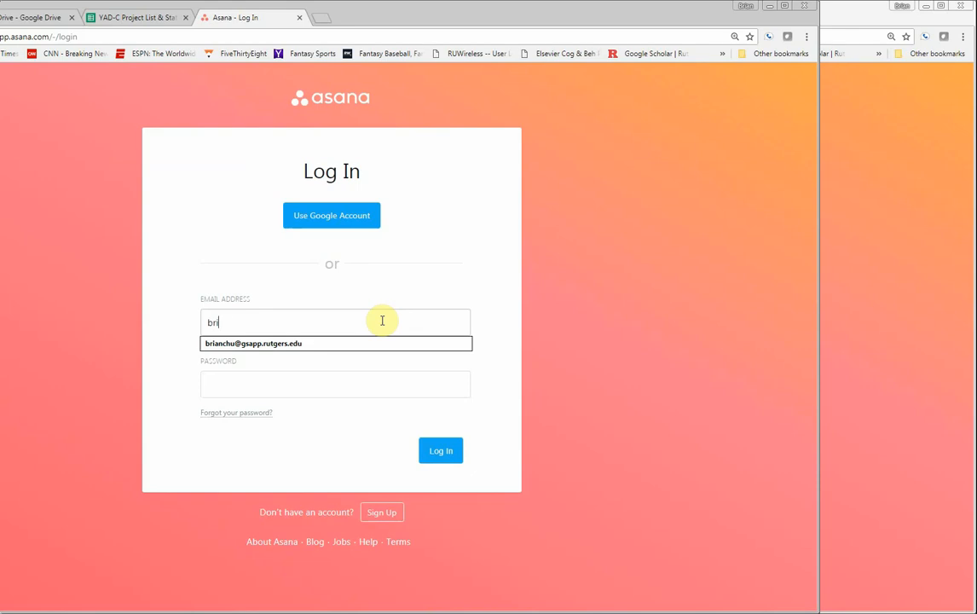
{"action": "type", "text": "an"}
{"action": "key", "text": "Down"}
{"action": "key", "text": "Return"}
{"action": "key", "text": "Tab"}
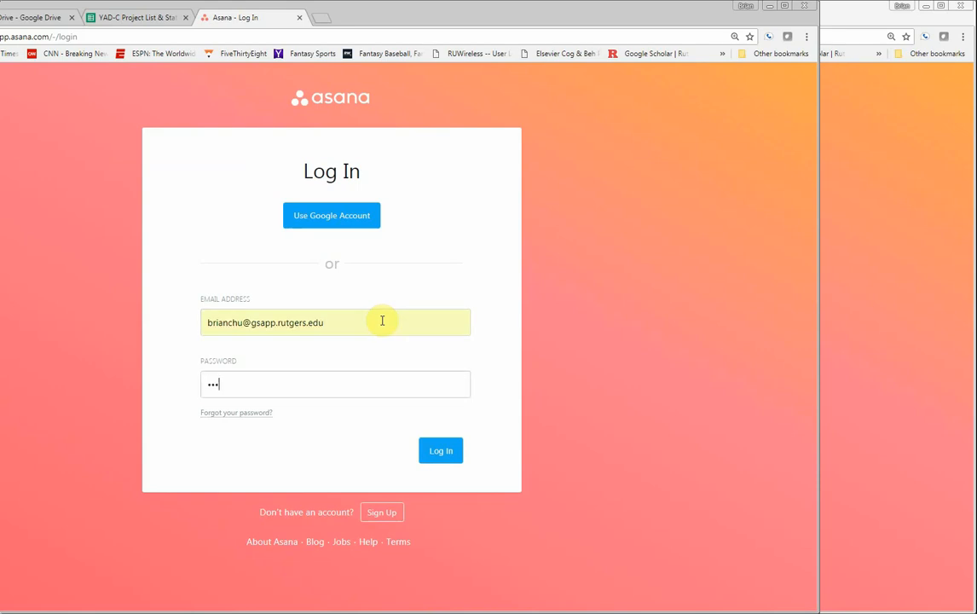
{"action": "type", "text": "••••••••••••"}
{"action": "key", "text": "Return"}
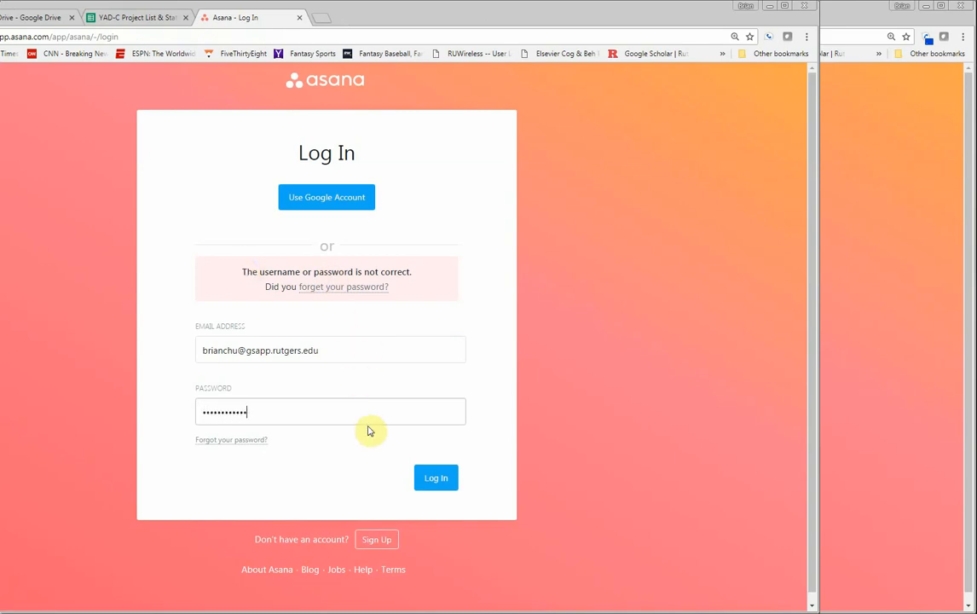
{"action": "key", "text": "Return"}
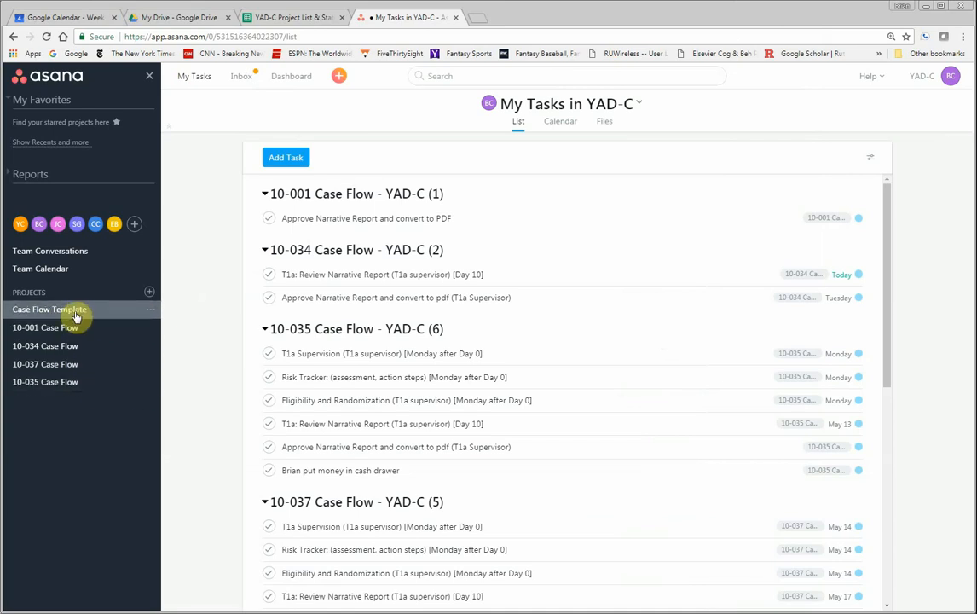
- Start a copy of the Case Flow Template project and name it "10-999 Case Flow"
{"action": "left_click", "coordinate": [151, 312]}
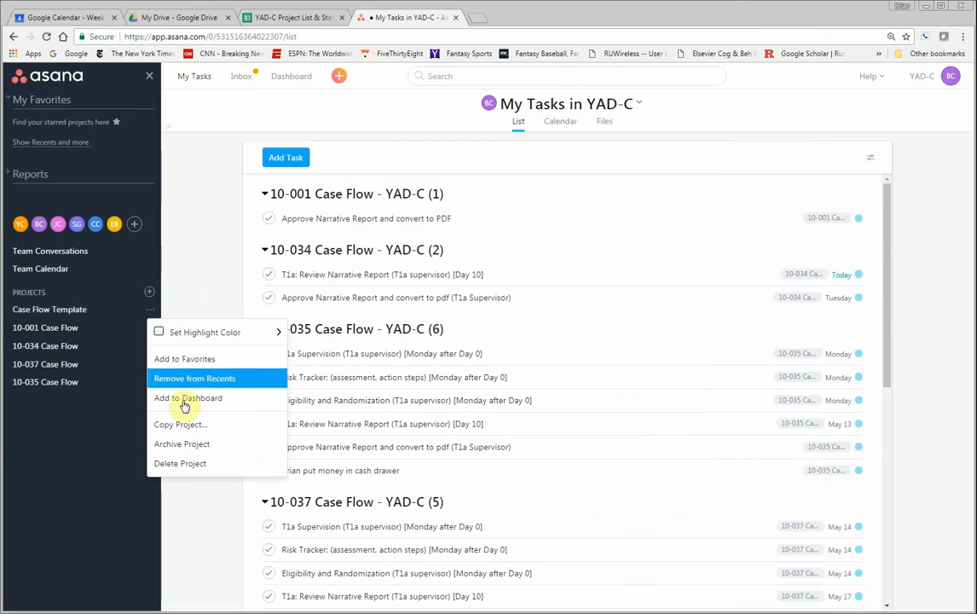
{"action": "left_click", "coordinate": [181, 430]}
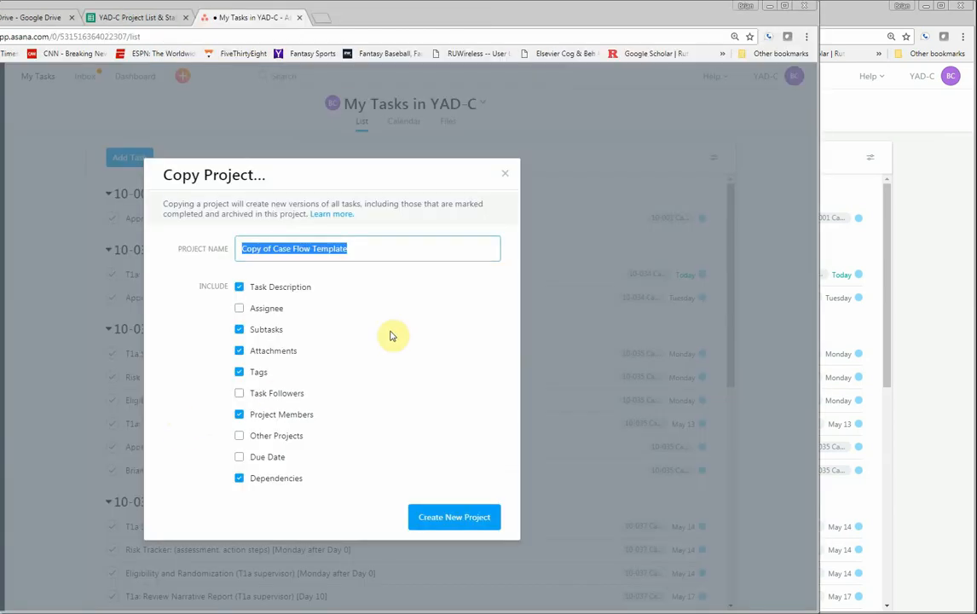
{"action": "left_click", "coordinate": [418, 250]}
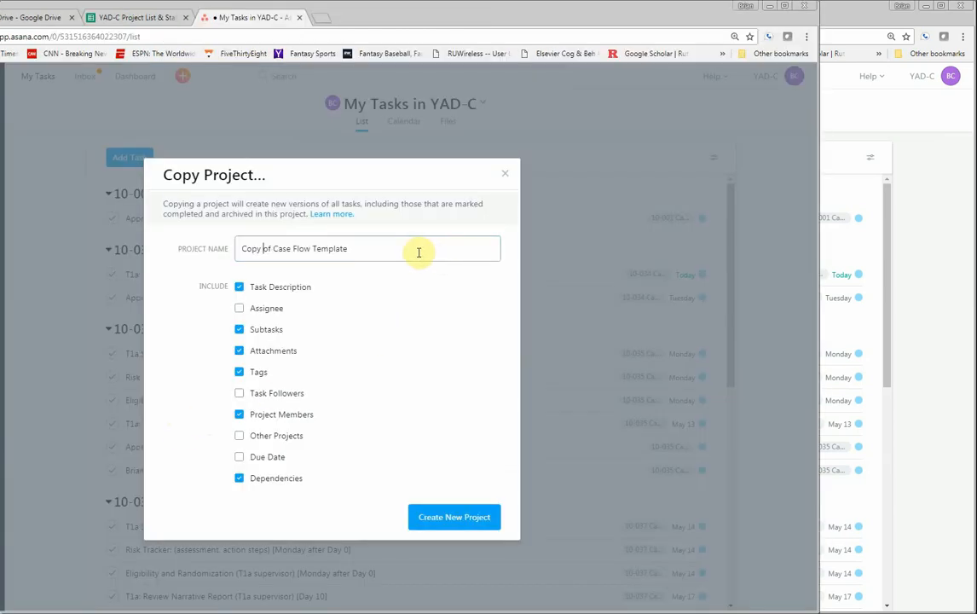
{"action": "key", "text": "Left"}
{"action": "key", "text": "Left"}
{"action": "key", "text": "Left"}
{"action": "key", "text": "Left"}
{"action": "key", "text": "Left"}
{"action": "key", "text": "shift+Right"}
{"action": "key", "text": "shift+Right"}
{"action": "key", "text": "shift+Right"}
{"action": "key", "text": "shift+Right"}
{"action": "key", "text": "shift+Right"}
{"action": "key", "text": "shift+Right"}
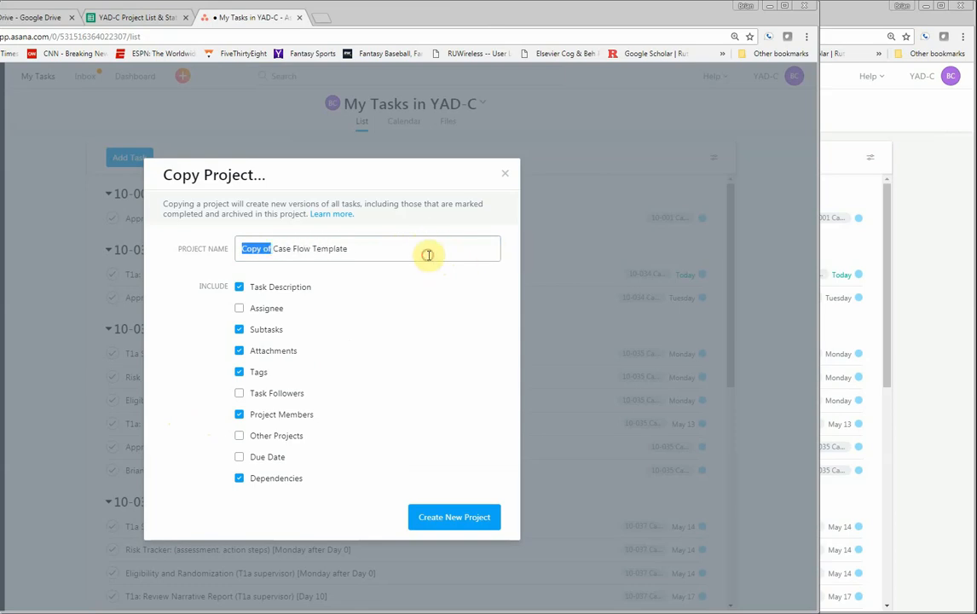
{"action": "type", "text": "10-099"}
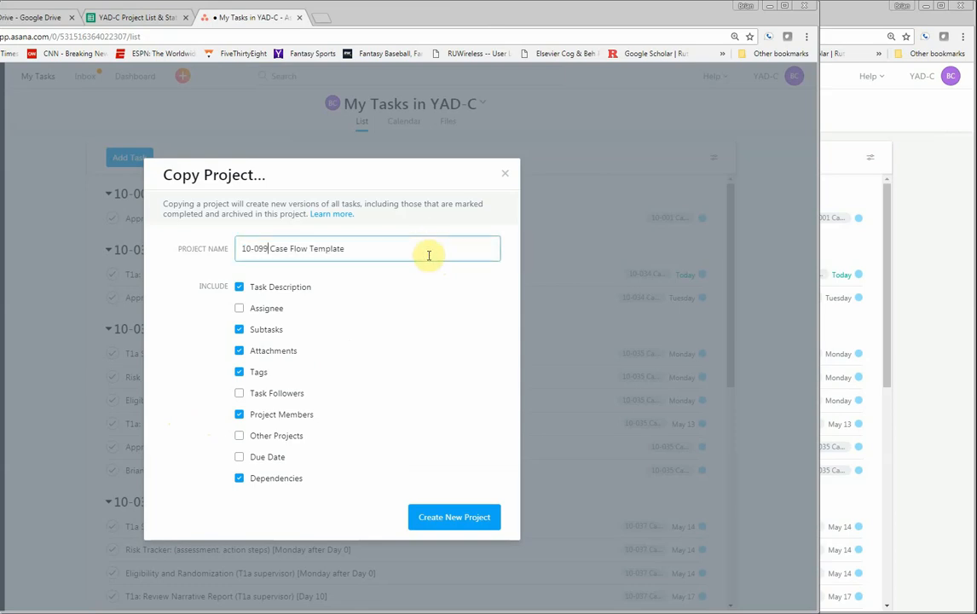
{"action": "key", "text": "BackSpace"}
{"action": "key", "text": "BackSpace"}
{"action": "key", "text": "BackSpace"}
{"action": "type", "text": "999"}
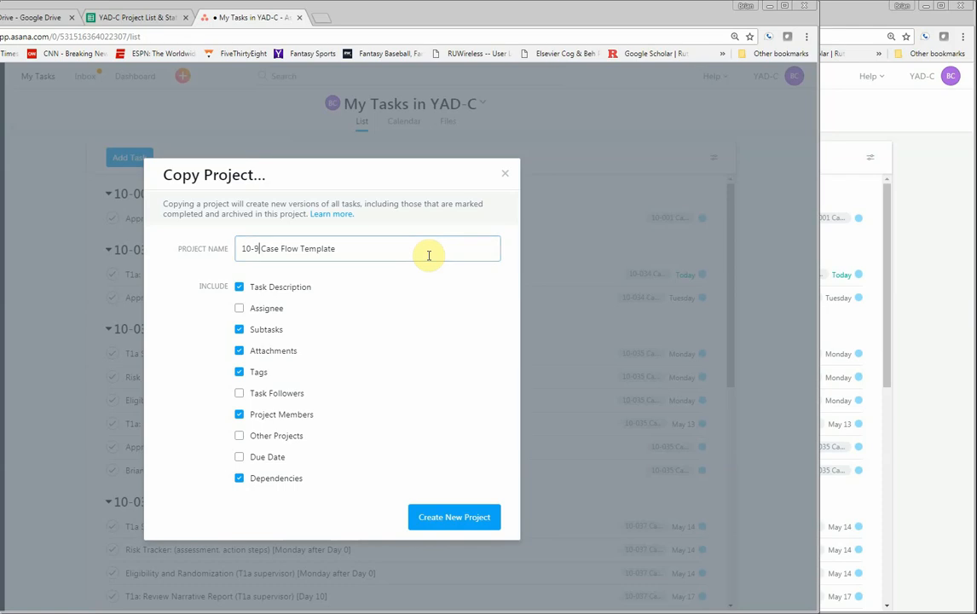
{"action": "key", "text": "Right"}
{"action": "key", "text": "Right"}
{"action": "key", "text": "shift+End"}
{"action": "key", "text": "BackSpace"}
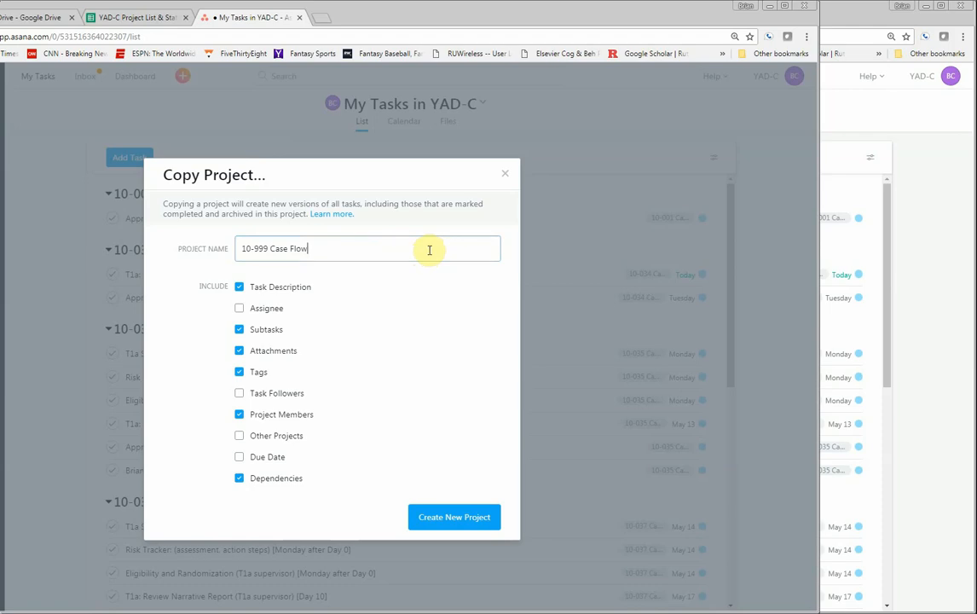
- Include assignees in the copy, create the new project, and open 10-999 Case Flow
{"action": "left_click", "coordinate": [397, 313]}
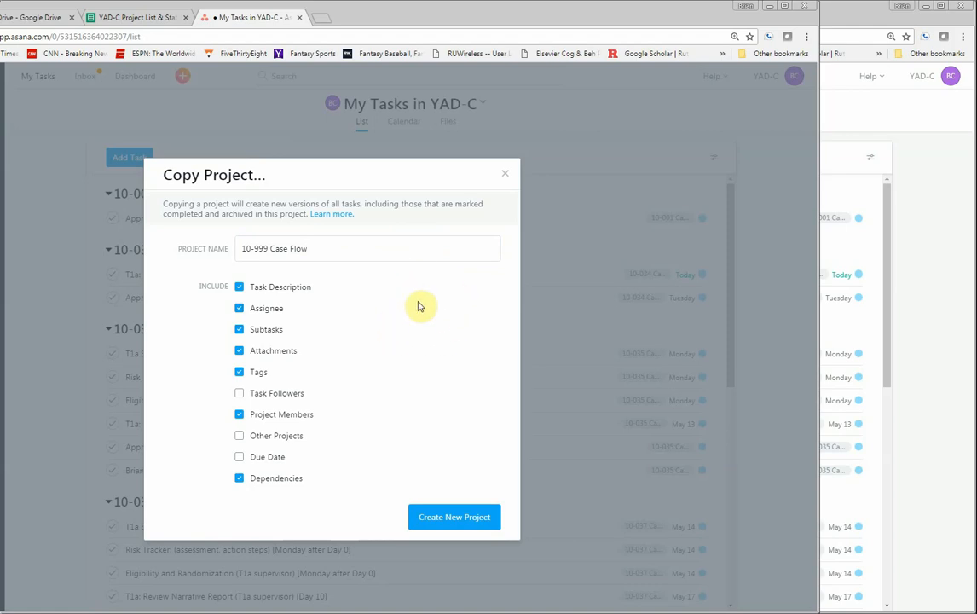
{"action": "left_click", "coordinate": [601, 523]}
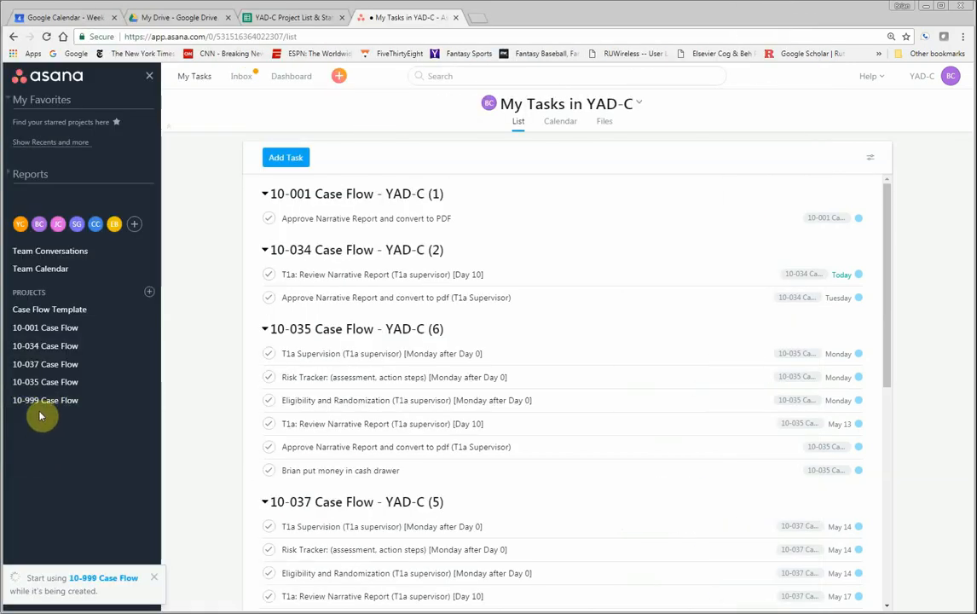
{"action": "left_click", "coordinate": [44, 402]}
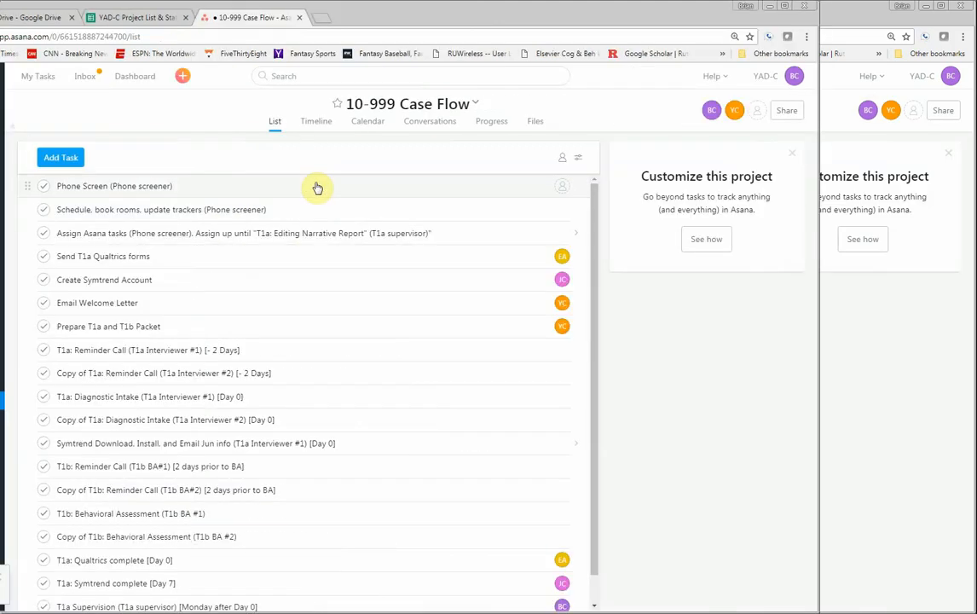
- Set the 10-999 Case Flow task list to show all tasks instead of only incomplete ones
{"action": "scroll", "coordinate": [358, 334], "scroll_direction": "down", "scroll_amount": 1}
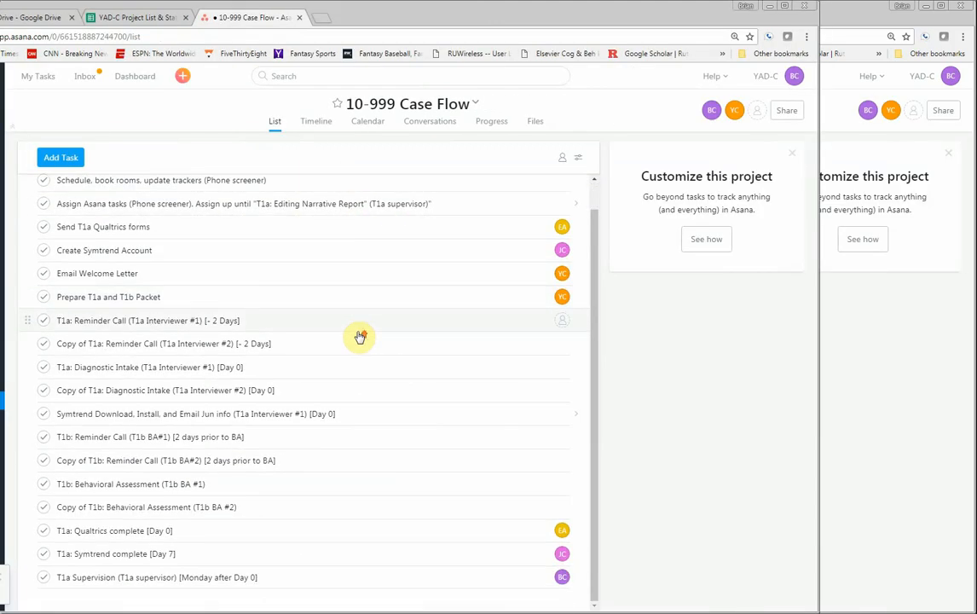
{"action": "scroll", "coordinate": [357, 333], "scroll_direction": "up", "scroll_amount": 1}
{"action": "scroll", "coordinate": [358, 335], "scroll_direction": "down", "scroll_amount": 5}
{"action": "scroll", "coordinate": [360, 336], "scroll_direction": "up", "scroll_amount": 3}
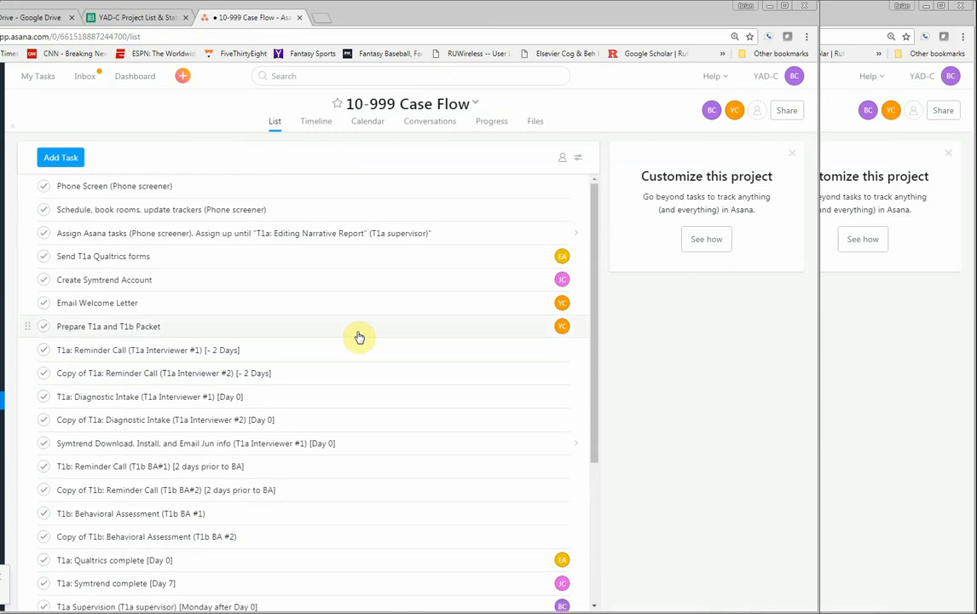
{"action": "scroll", "coordinate": [356, 334], "scroll_direction": "down", "scroll_amount": 1}
{"action": "scroll", "coordinate": [356, 334], "scroll_direction": "up", "scroll_amount": 1}
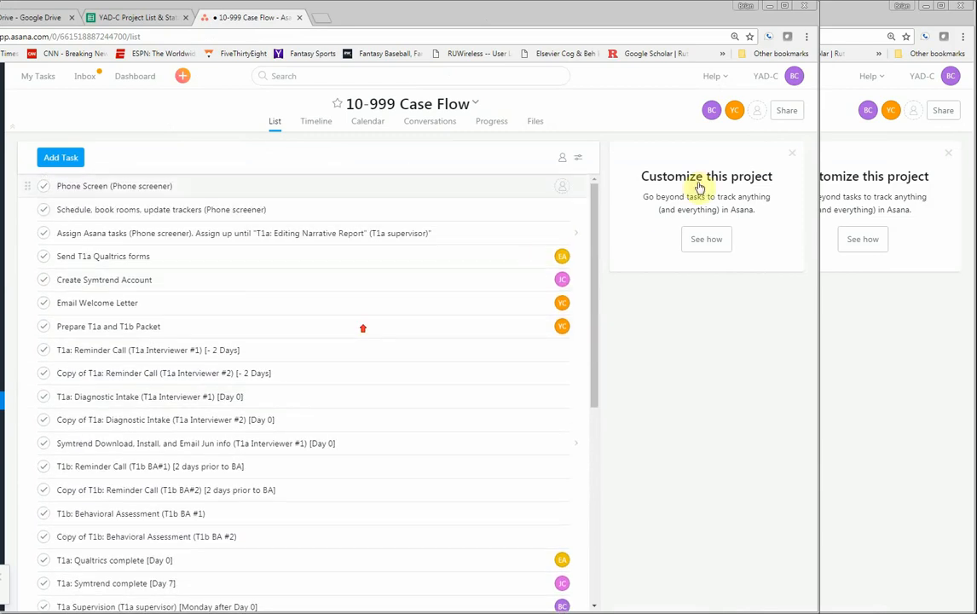
{"action": "left_click", "coordinate": [733, 159]}
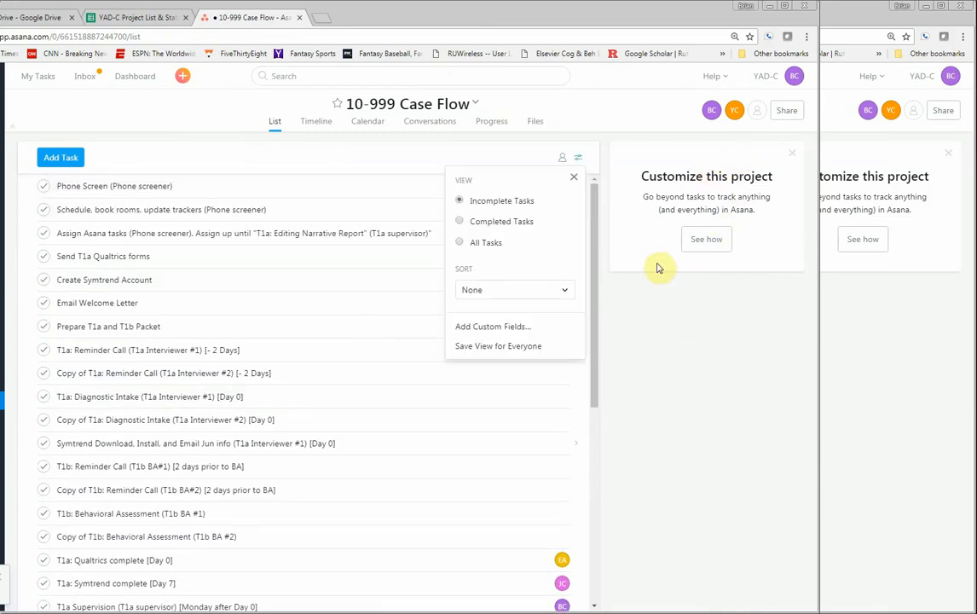
{"action": "left_click", "coordinate": [653, 294]}
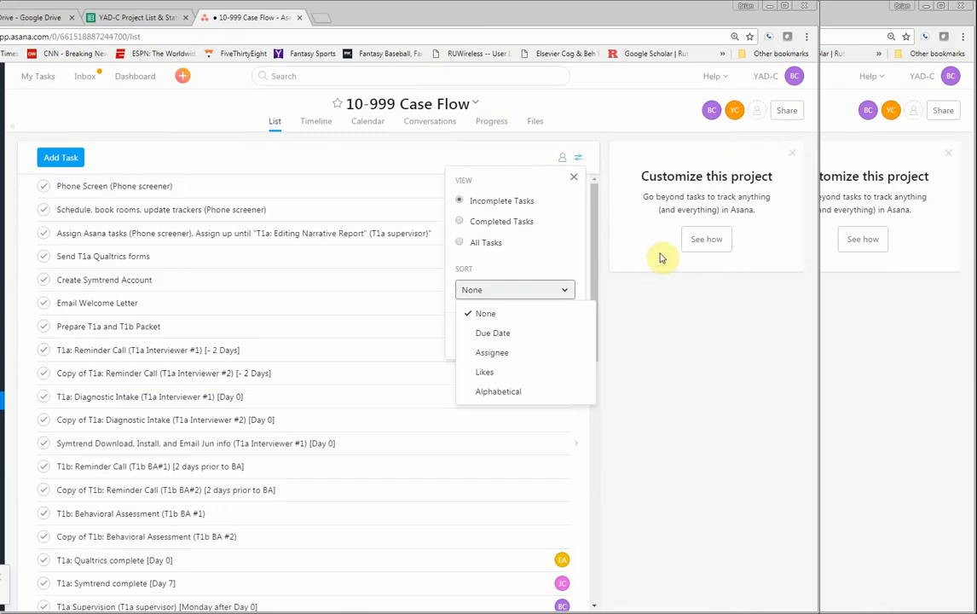
{"action": "left_click", "coordinate": [653, 246]}
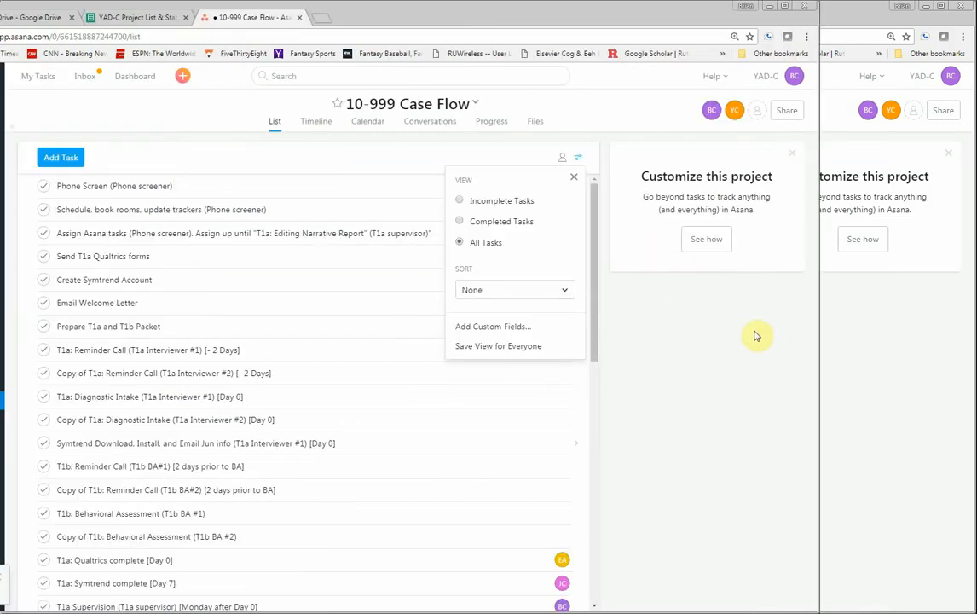
{"action": "left_click", "coordinate": [737, 207]}
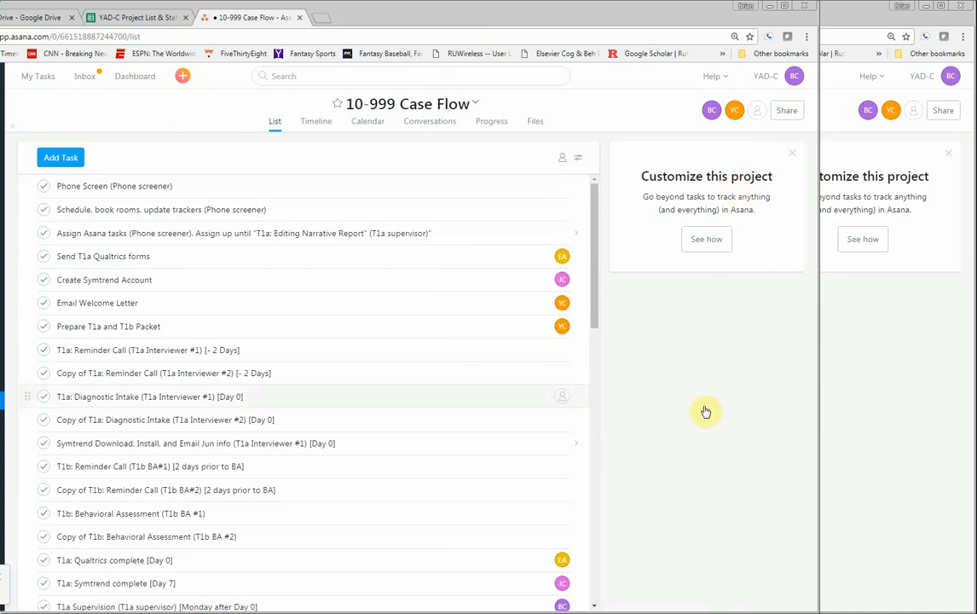
- Examine the full task list from Phone Screen to Complete Case Audit, including preset assignees, and check the list's view settings
{"action": "scroll", "coordinate": [690, 406], "scroll_direction": "down", "scroll_amount": 10}
{"action": "scroll", "coordinate": [680, 404], "scroll_direction": "up", "scroll_amount": 4}
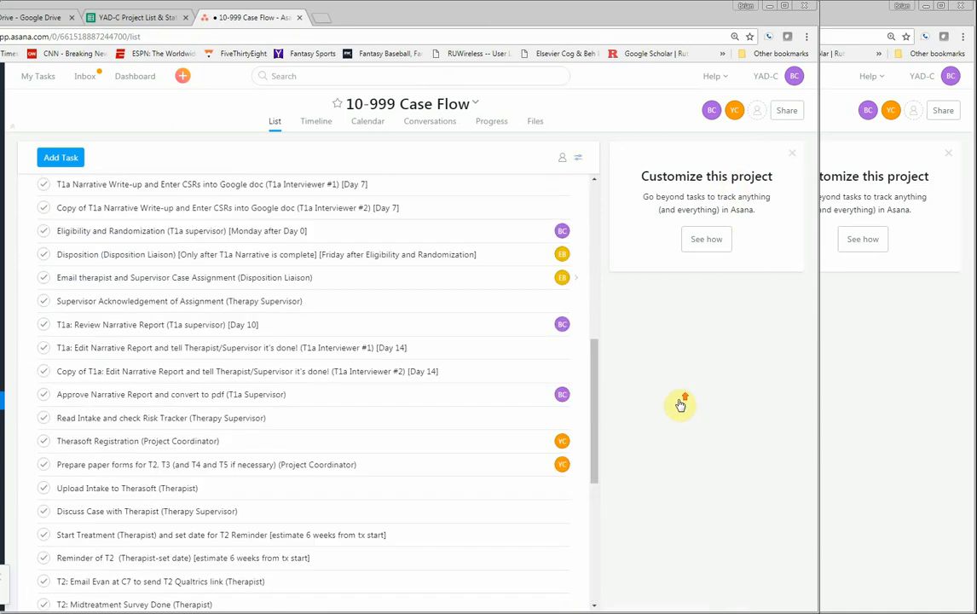
{"action": "scroll", "coordinate": [681, 404], "scroll_direction": "up", "scroll_amount": 5}
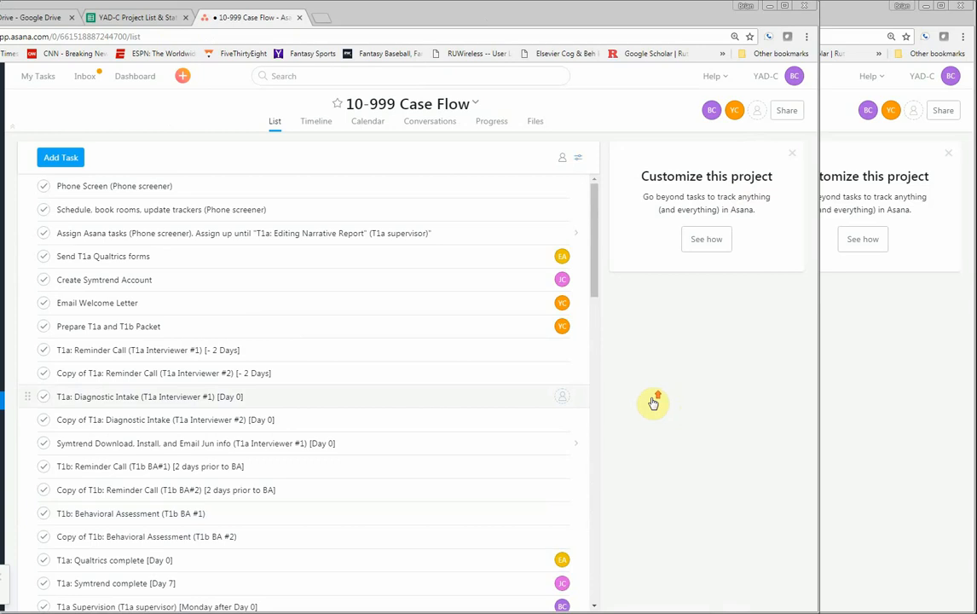
{"action": "left_click", "coordinate": [593, 389]}
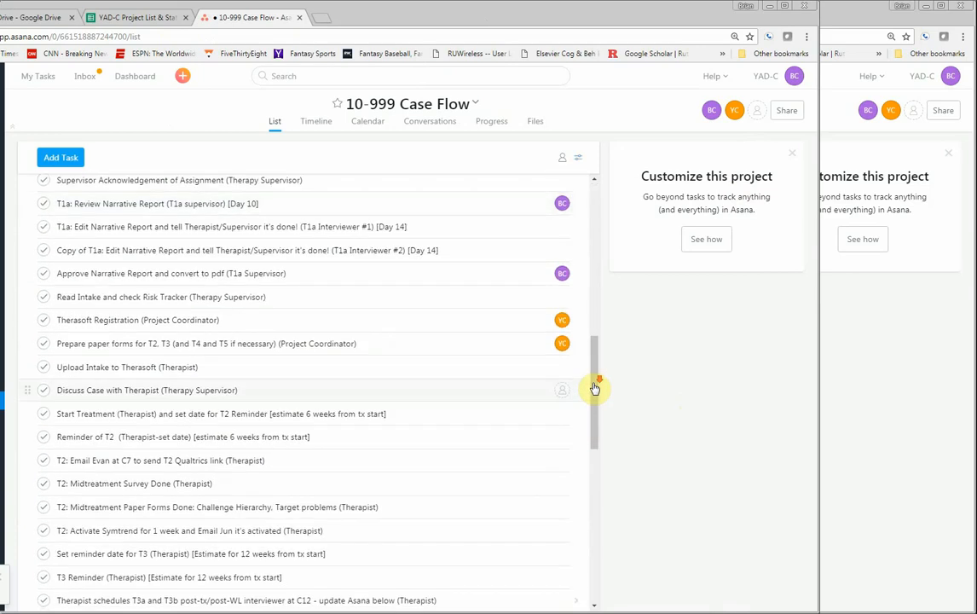
{"action": "scroll", "coordinate": [594, 389], "scroll_direction": "down", "scroll_amount": 7}
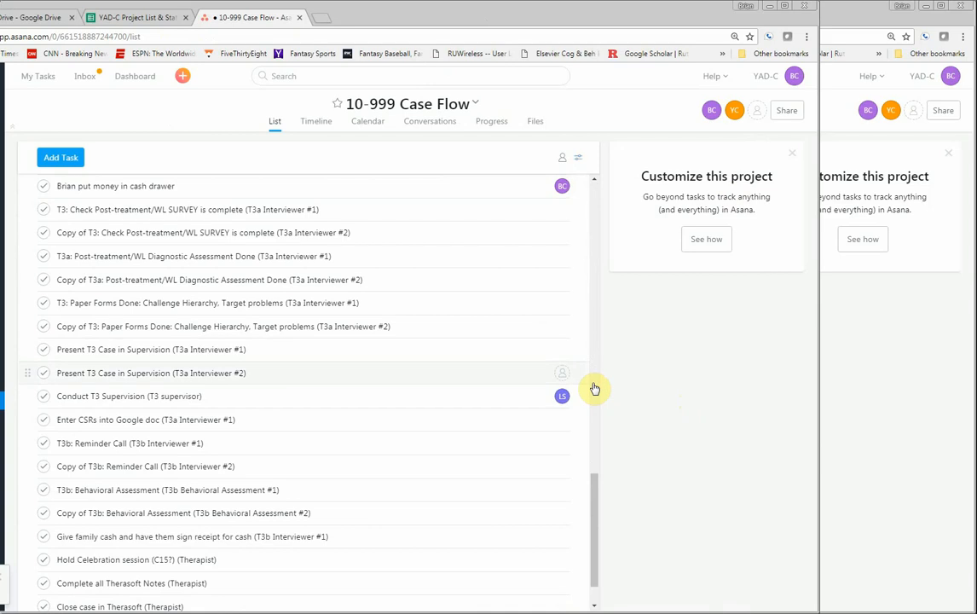
{"action": "scroll", "coordinate": [594, 388], "scroll_direction": "down", "scroll_amount": 1}
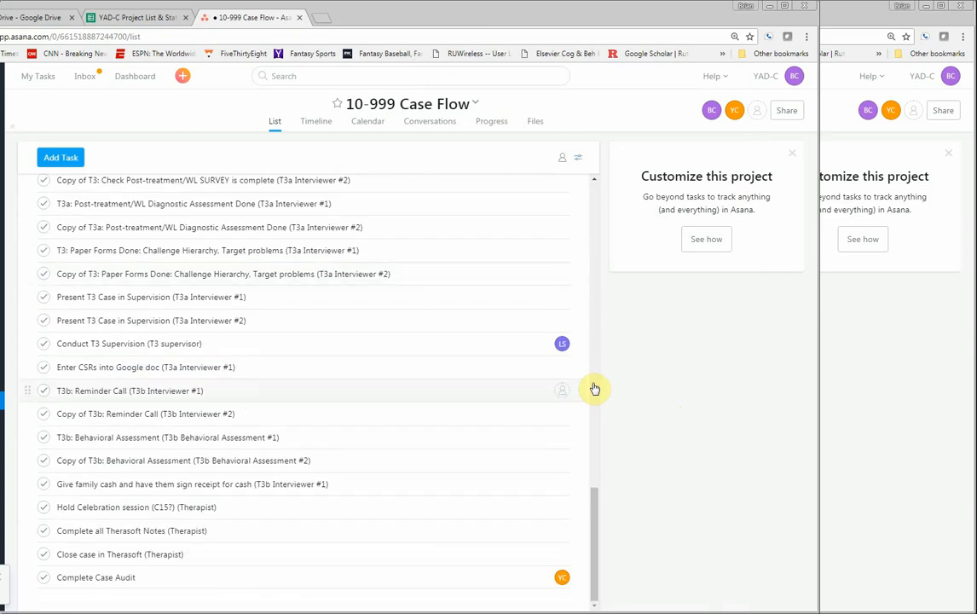
{"action": "scroll", "coordinate": [594, 389], "scroll_direction": "up", "scroll_amount": 15}
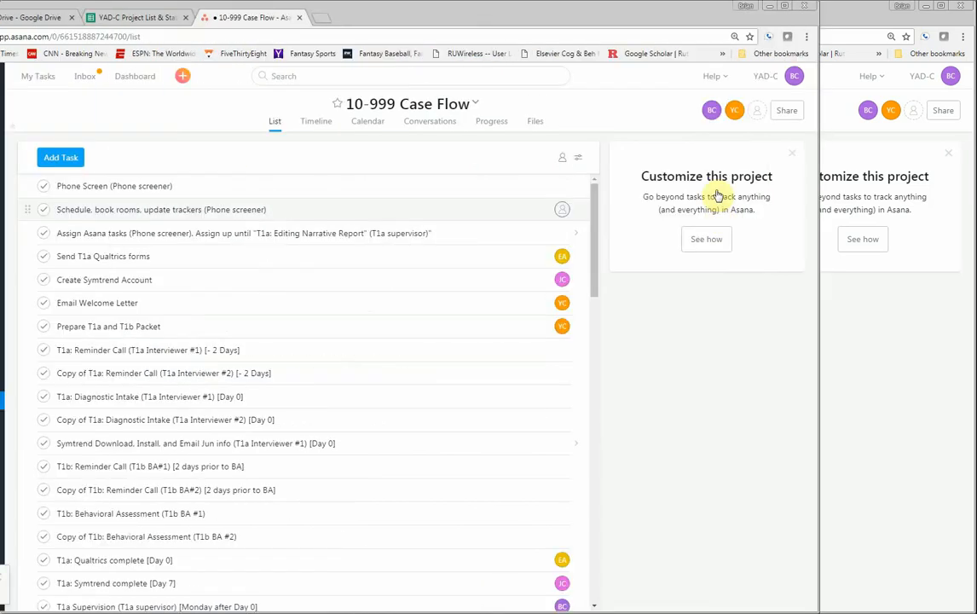
{"action": "left_click", "coordinate": [578, 157]}
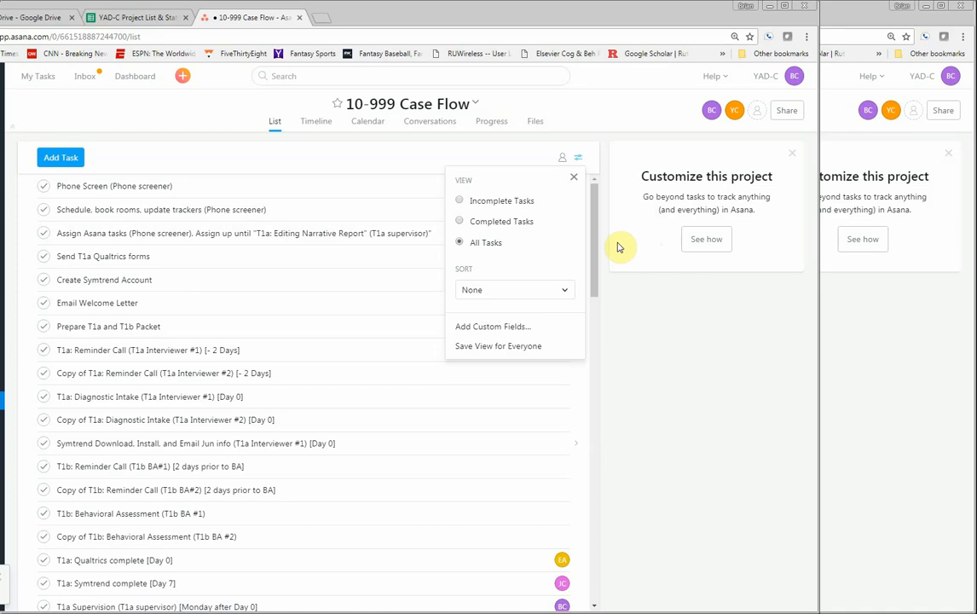
{"action": "left_click", "coordinate": [570, 154]}
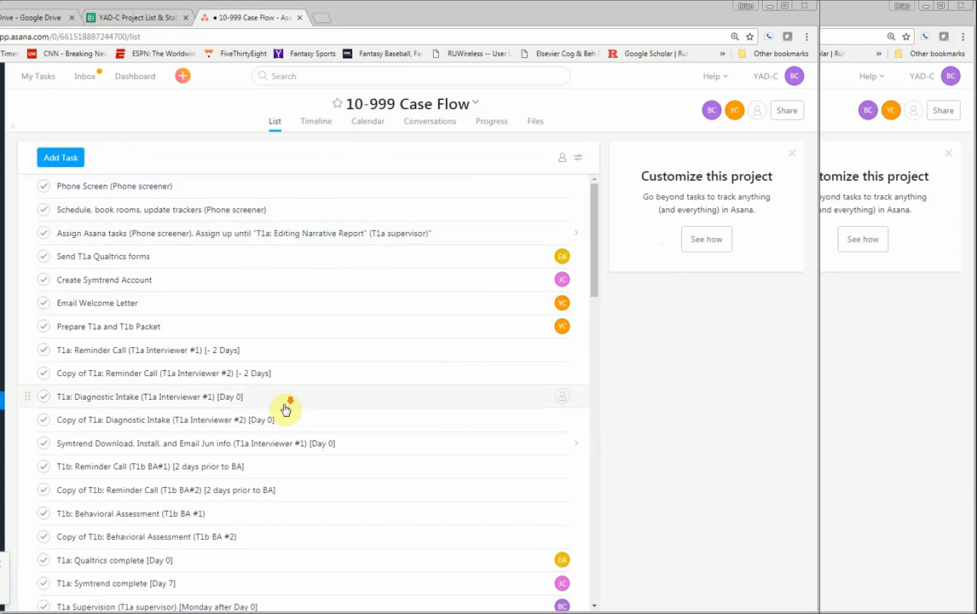
{"action": "scroll", "coordinate": [286, 410], "scroll_direction": "down", "scroll_amount": 1}
{"action": "scroll", "coordinate": [282, 388], "scroll_direction": "up", "scroll_amount": 1}
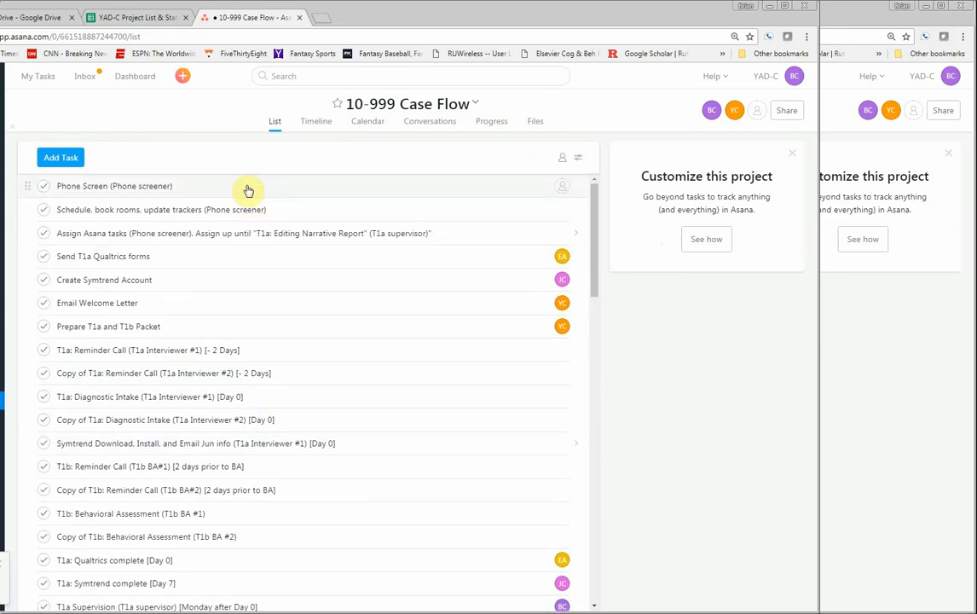
{"action": "scroll", "coordinate": [255, 285], "scroll_direction": "down", "scroll_amount": 12}
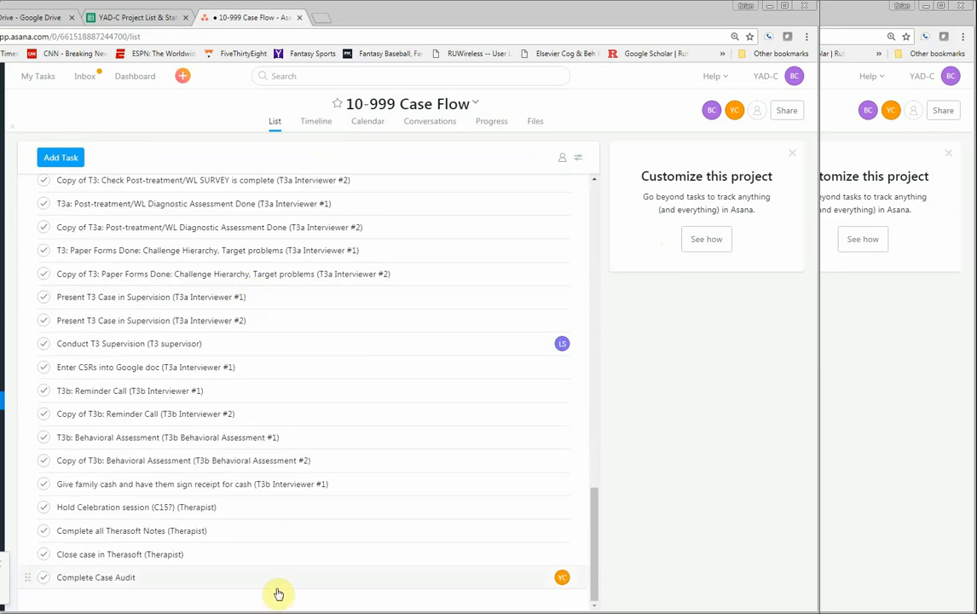
{"action": "scroll", "coordinate": [279, 563], "scroll_direction": "up", "scroll_amount": 12}
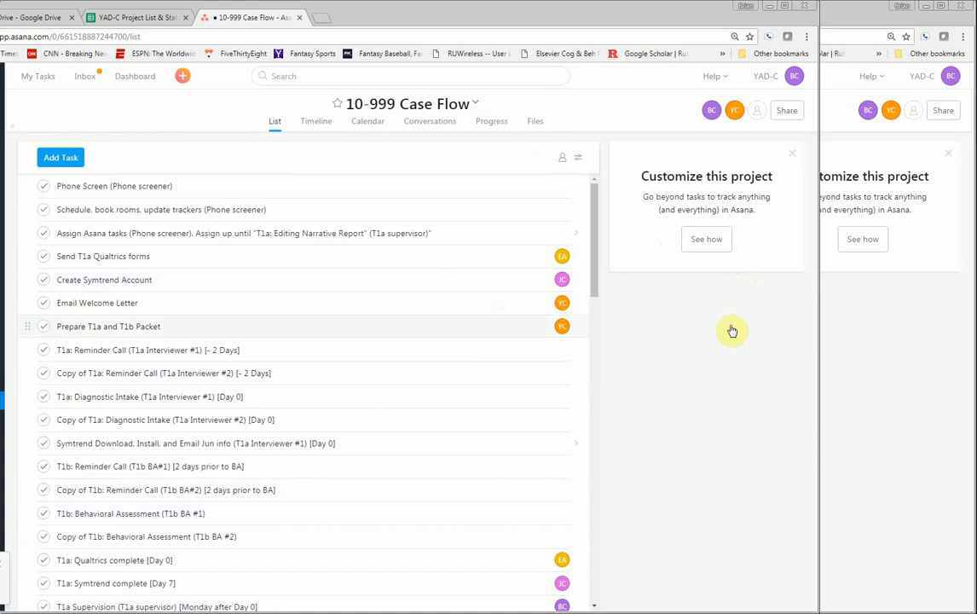
{"action": "scroll", "coordinate": [726, 378], "scroll_direction": "down", "scroll_amount": 2}
{"action": "scroll", "coordinate": [726, 377], "scroll_direction": "down", "scroll_amount": 5}
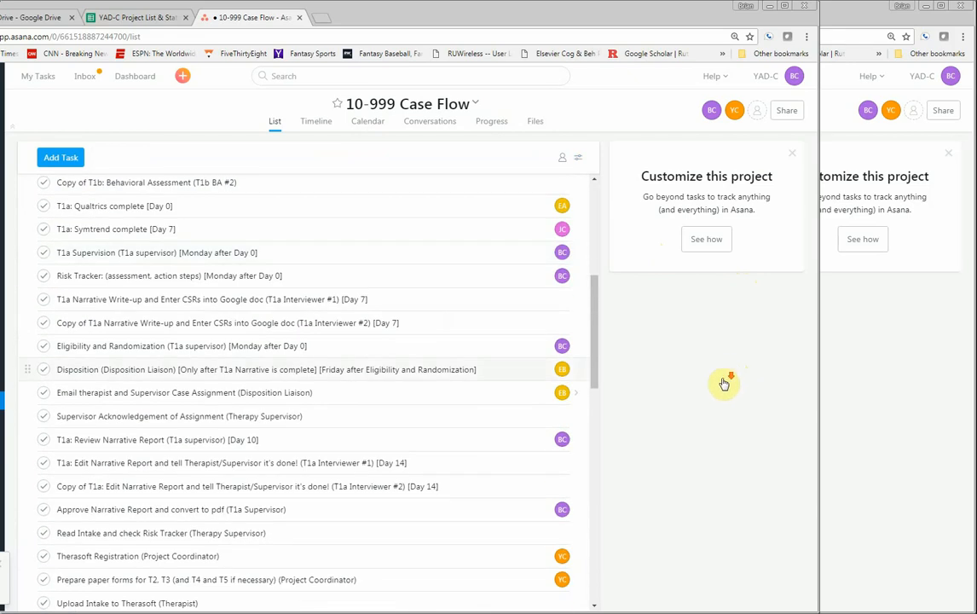
- Assign the Phone Screen task and the Schedule, book rooms, update trackers task to yourself (BC) as phone screener
{"action": "scroll", "coordinate": [494, 282], "scroll_direction": "up", "scroll_amount": 6}
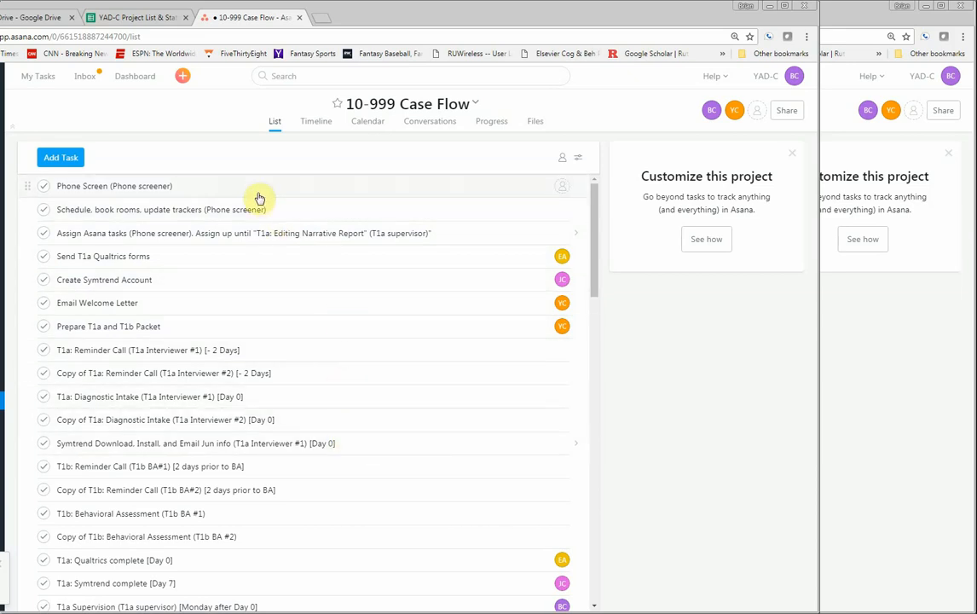
{"action": "left_click", "coordinate": [561, 186]}
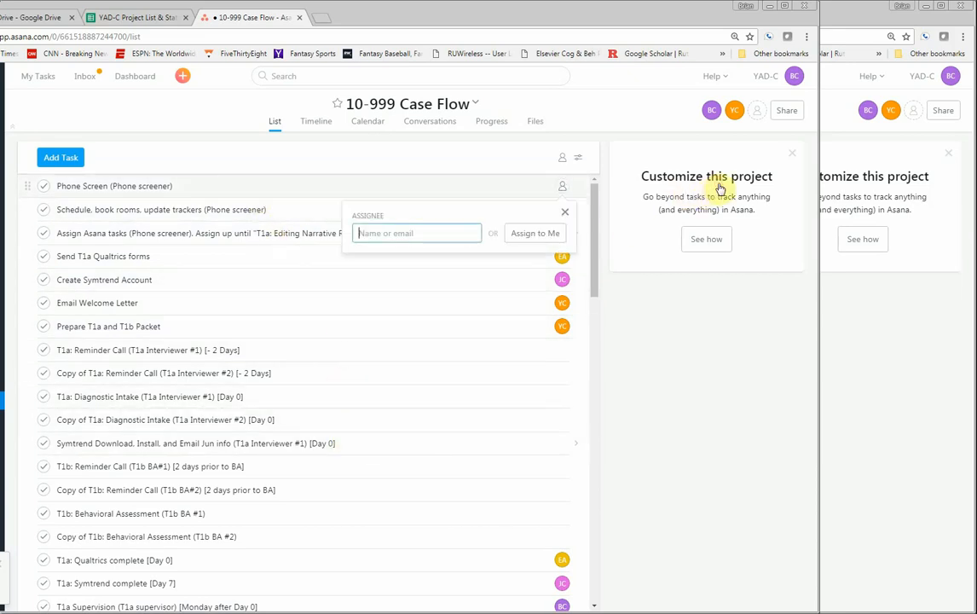
{"action": "type", "text": "brian"}
{"action": "key", "text": "Return"}
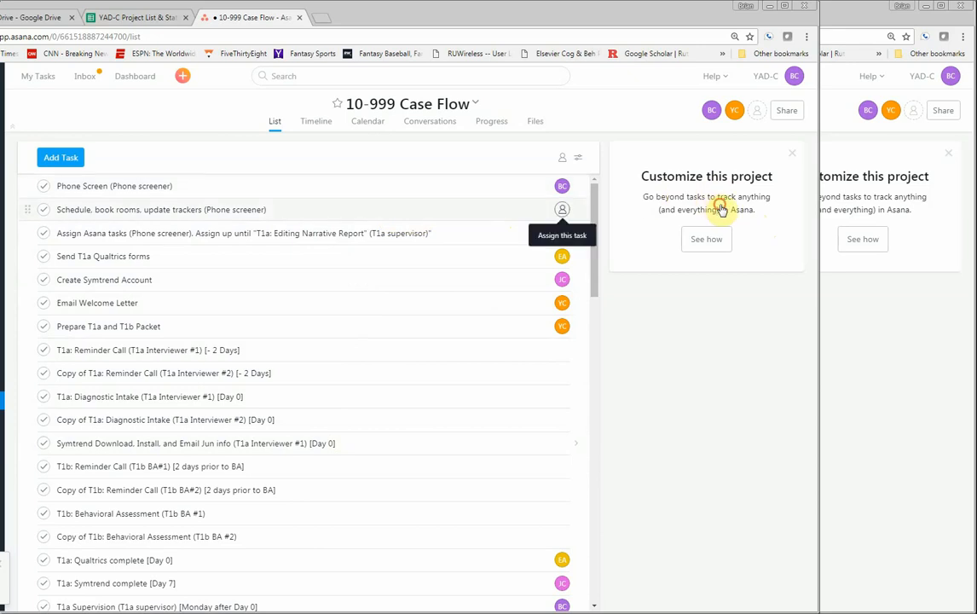
{"action": "left_click", "coordinate": [562, 209]}
{"action": "type", "text": "brian"}
{"action": "key", "text": "Return"}
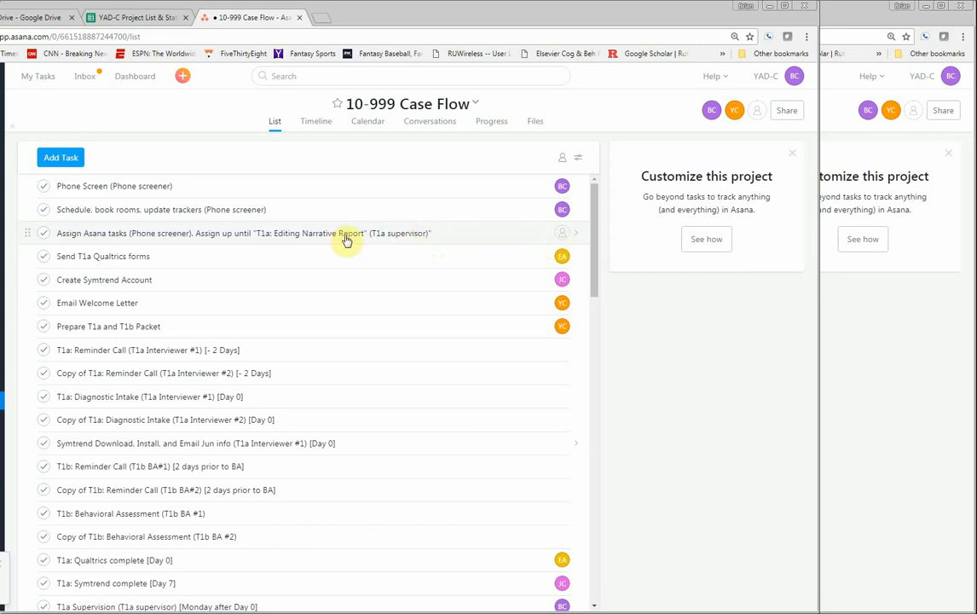
- Review the tasks up to the T1a: Edit Narrative Report entries and read the description of the Assign Asana tasks task
{"action": "scroll", "coordinate": [338, 256], "scroll_direction": "down", "scroll_amount": 5}
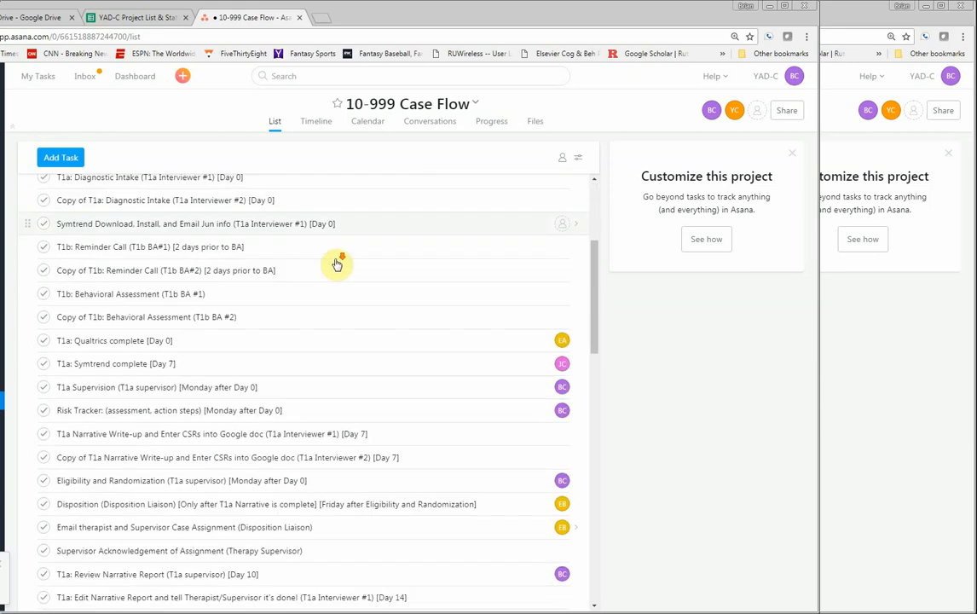
{"action": "scroll", "coordinate": [266, 423], "scroll_direction": "down", "scroll_amount": 3}
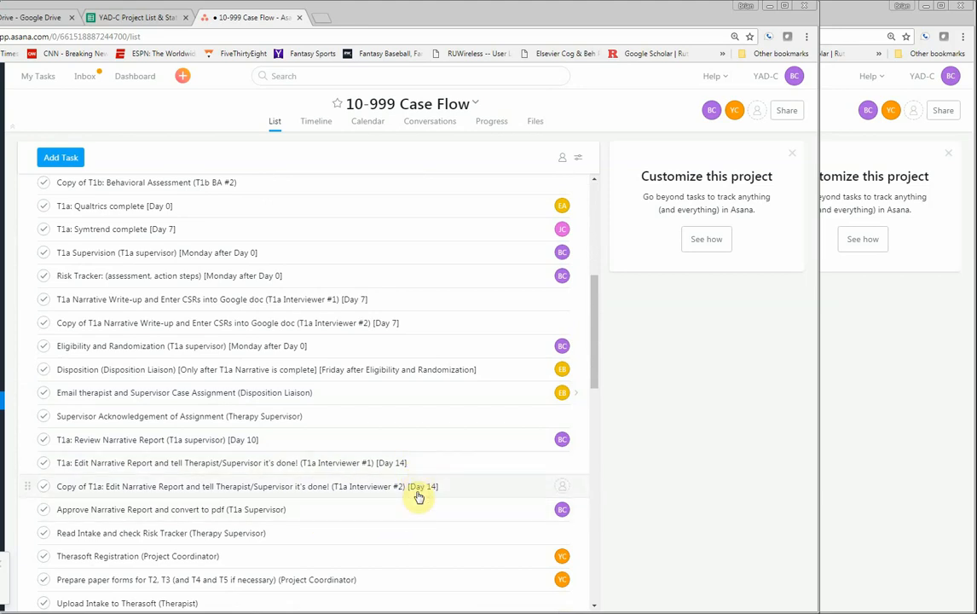
{"action": "scroll", "coordinate": [417, 494], "scroll_direction": "up", "scroll_amount": 5}
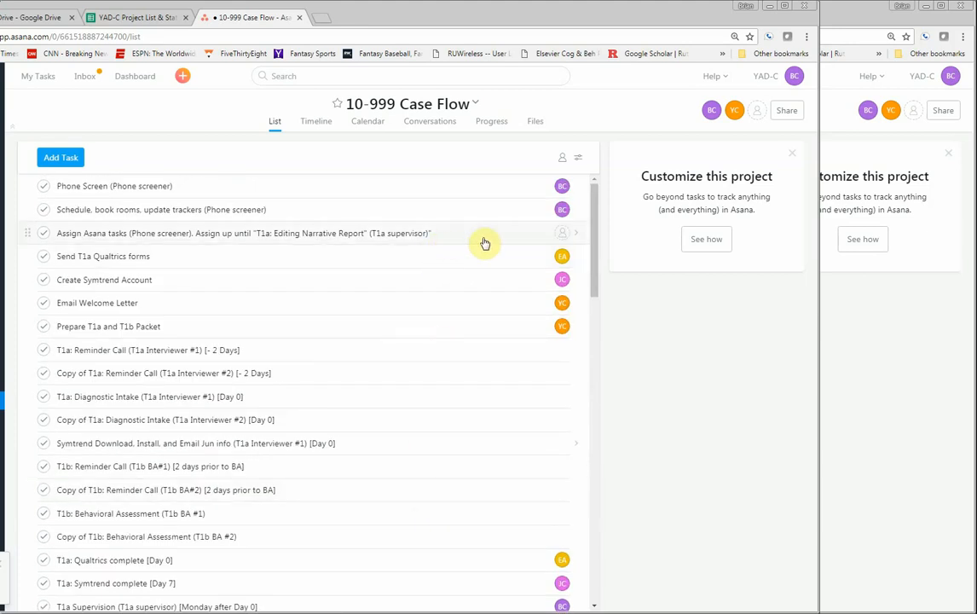
{"action": "left_click", "coordinate": [362, 233]}
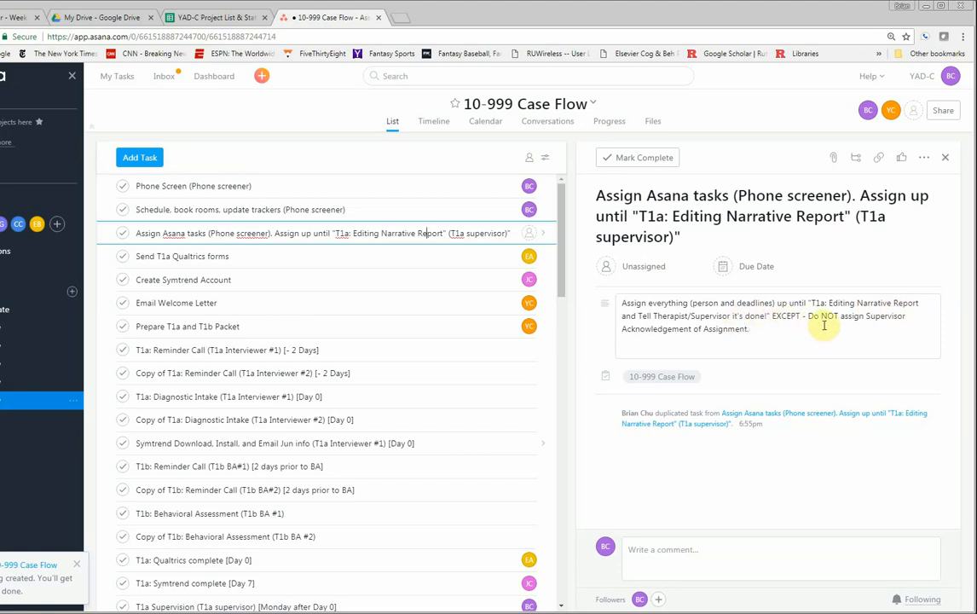
{"action": "left_click", "coordinate": [779, 333]}
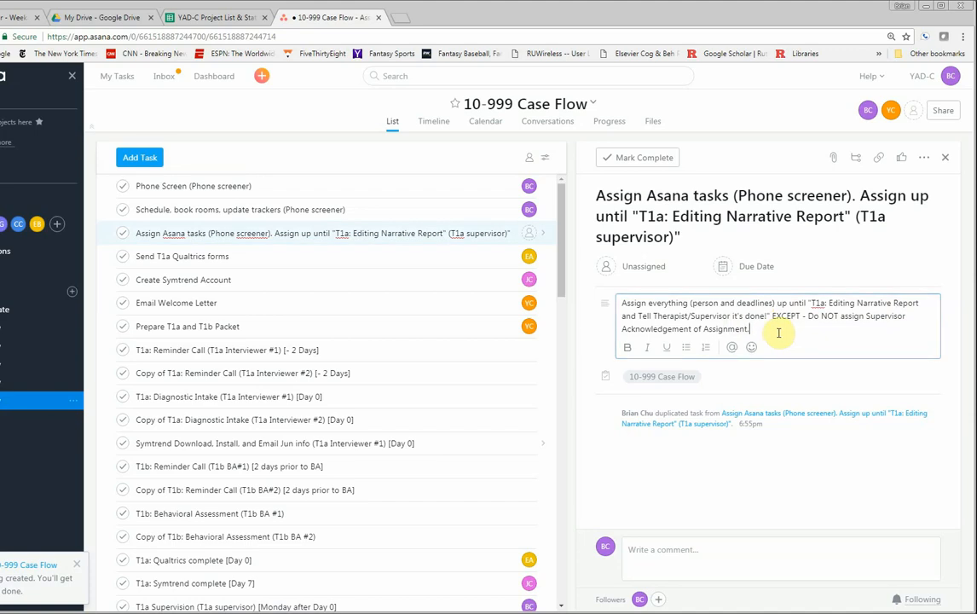
{"action": "left_click", "coordinate": [945, 158]}
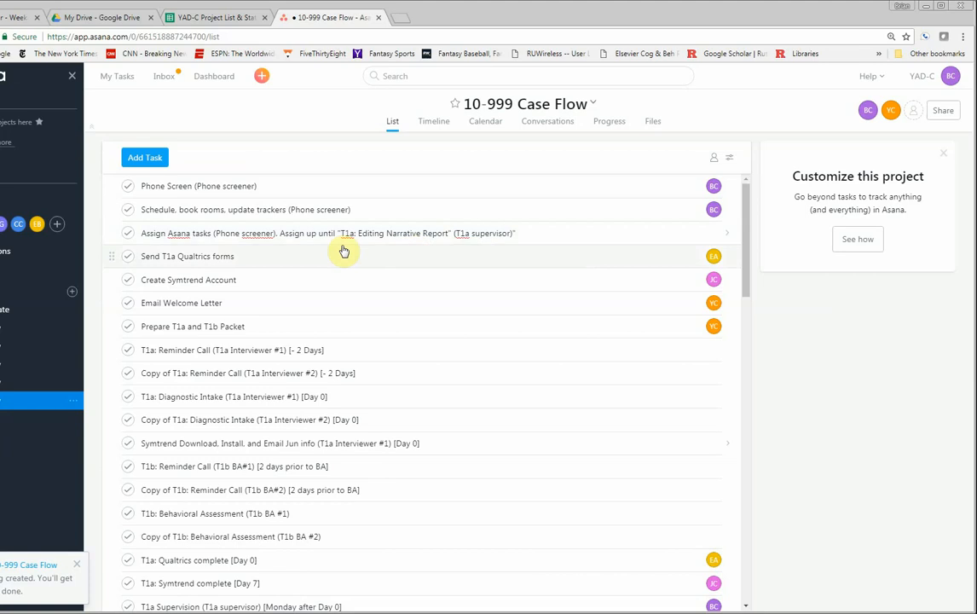
- Assign the Assign Asana tasks (Phone screener) task to yourself (BC)
{"action": "left_click", "coordinate": [714, 234]}
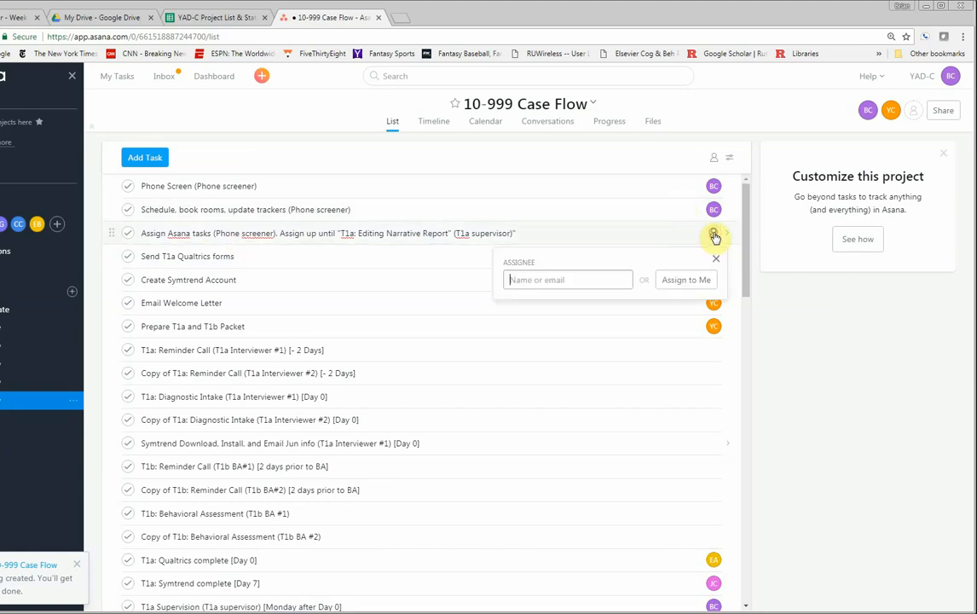
{"action": "type", "text": "brian"}
{"action": "key", "text": "Return"}
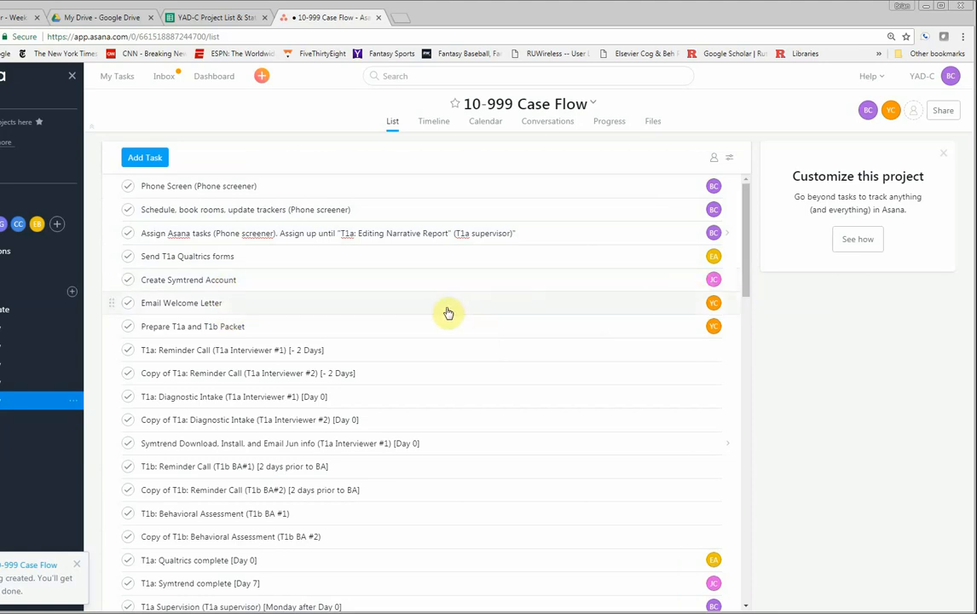
- Assign the T1a: Reminder Call for Interviewer #1 to team member SG and its Interviewer #2 copy to CC
{"action": "mouse_move", "coordinate": [714, 307]}
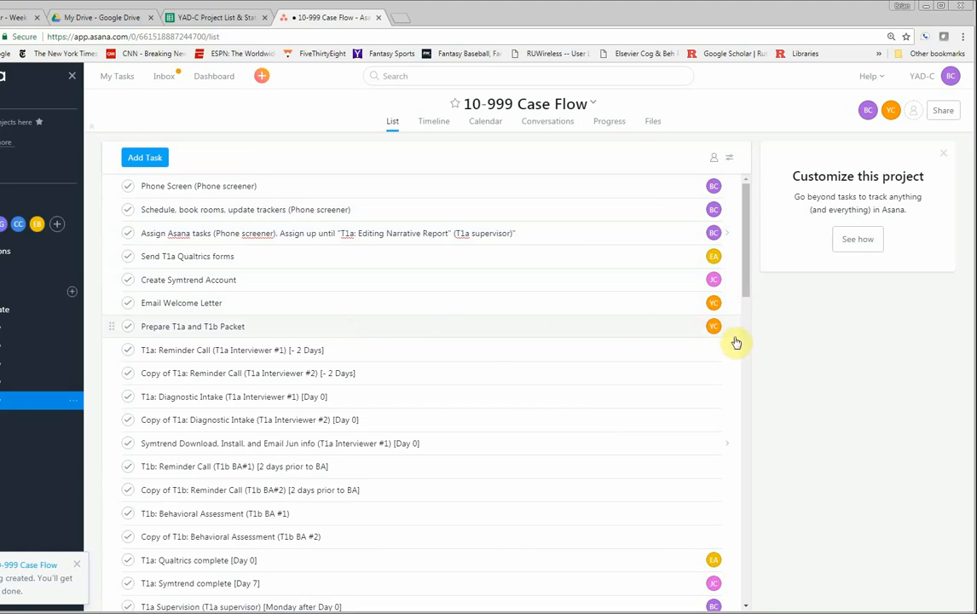
{"action": "mouse_move", "coordinate": [713, 336]}
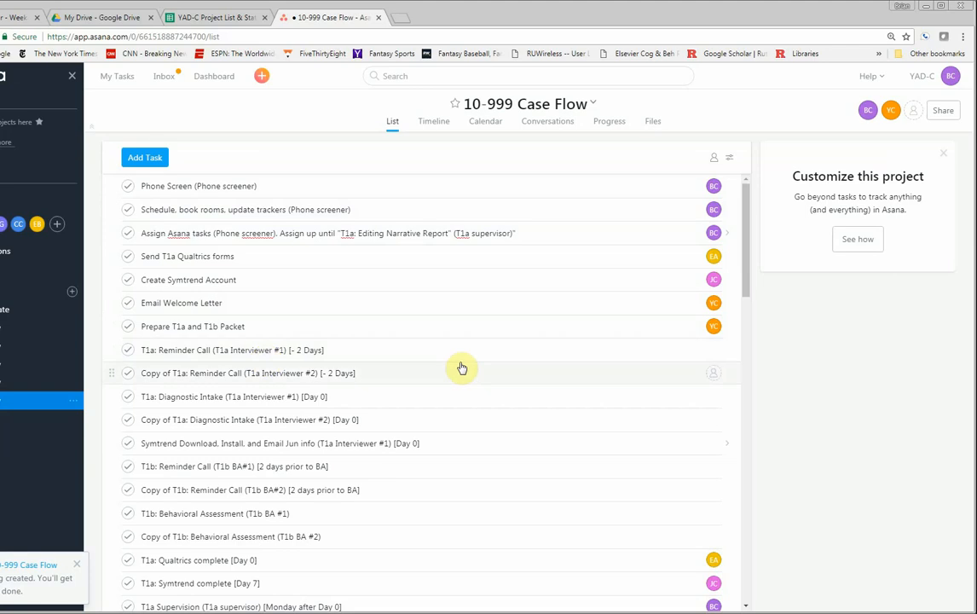
{"action": "left_click", "coordinate": [714, 352]}
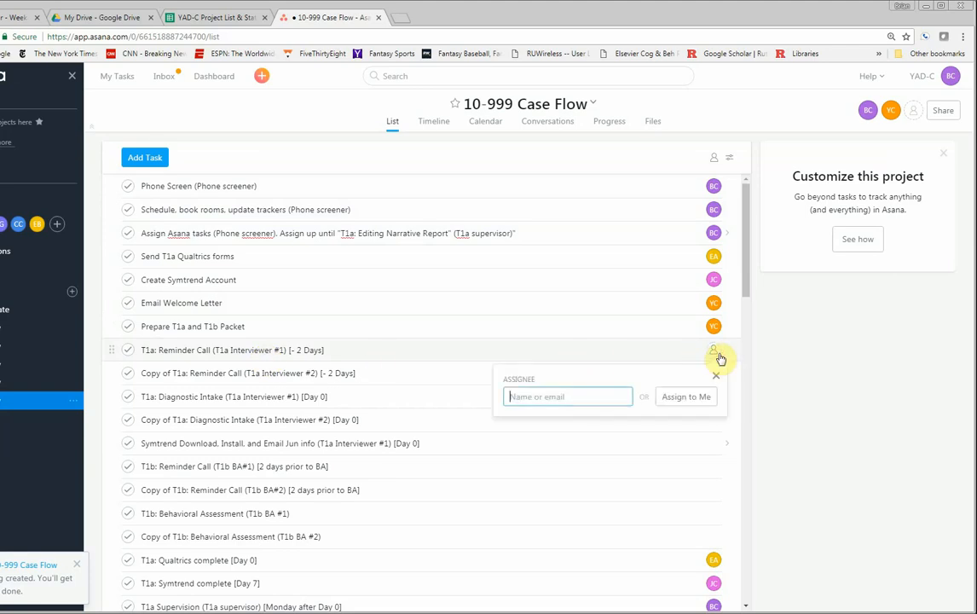
{"action": "type", "text": "sara"}
{"action": "key", "text": "Return"}
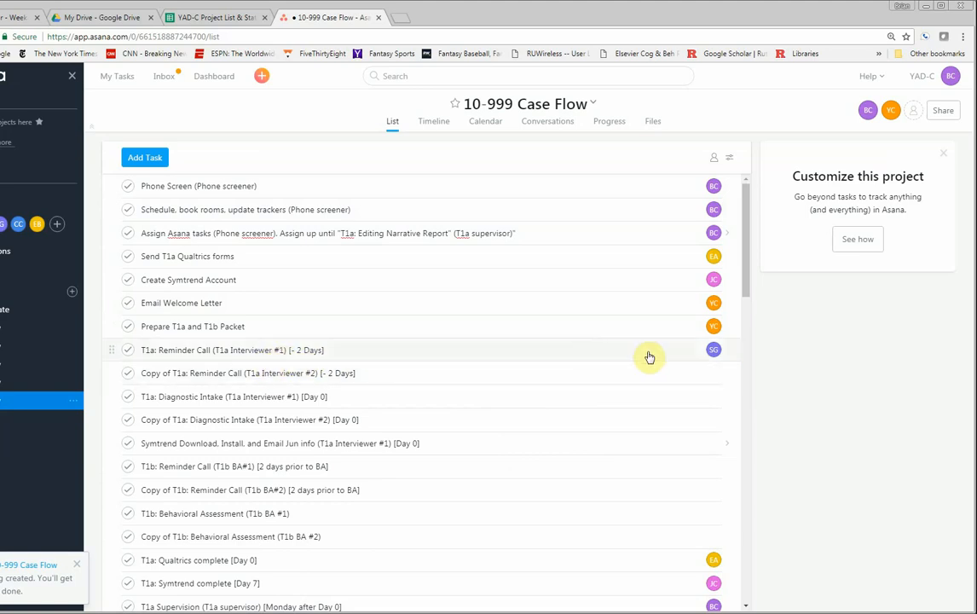
{"action": "left_click", "coordinate": [712, 375]}
{"action": "type", "text": "cin"}
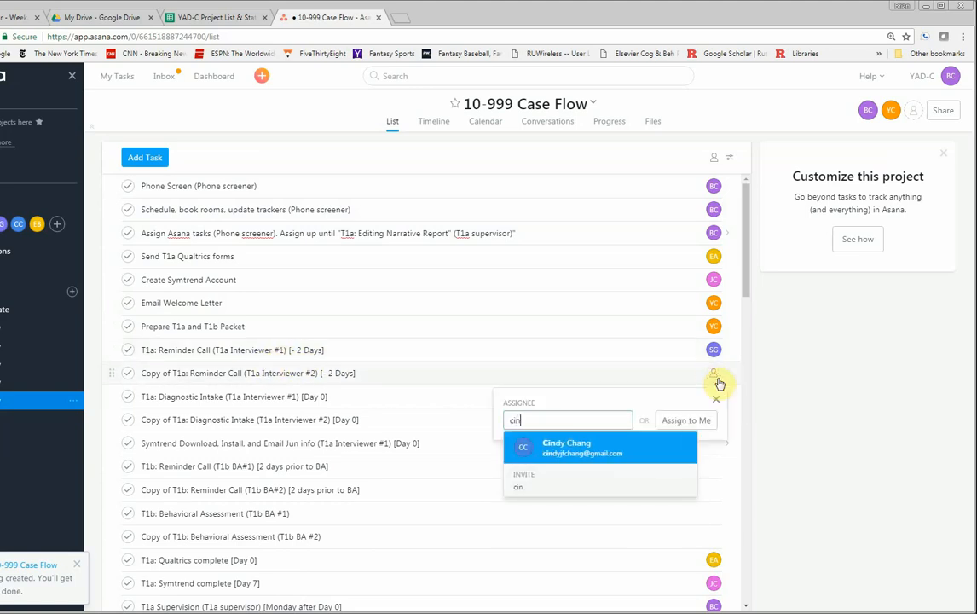
{"action": "key", "text": "Return"}
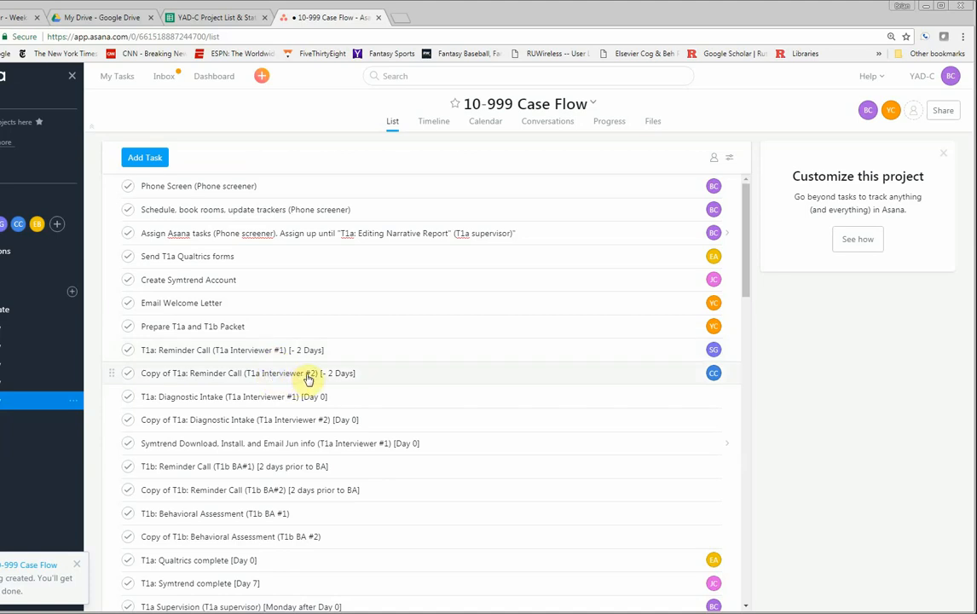
- Assign the T1a: Diagnostic Intake for Interviewer #1 to team member SG and its Interviewer #2 copy to CC
{"action": "scroll", "coordinate": [307, 377], "scroll_direction": "down", "scroll_amount": 1}
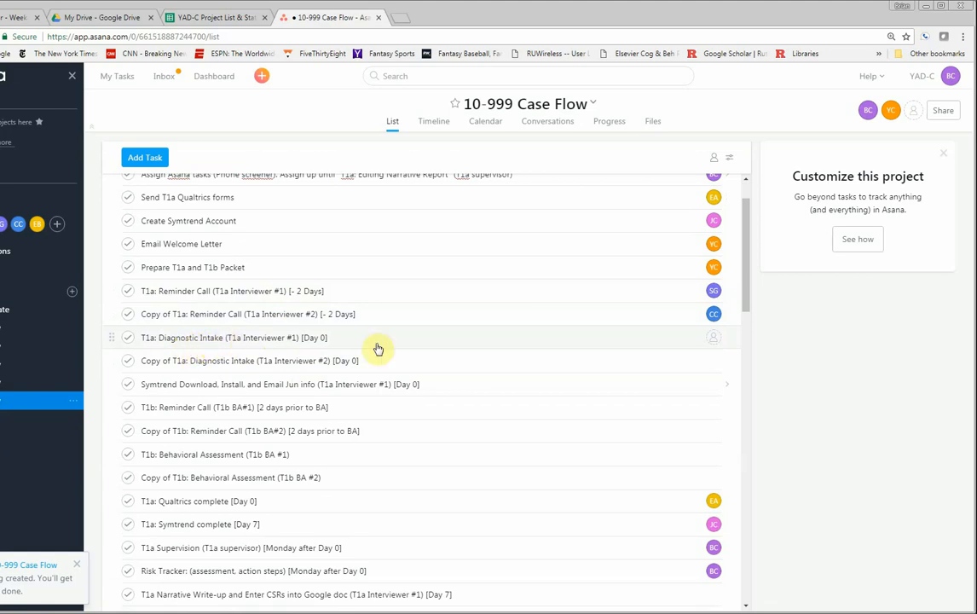
{"action": "left_click", "coordinate": [714, 340]}
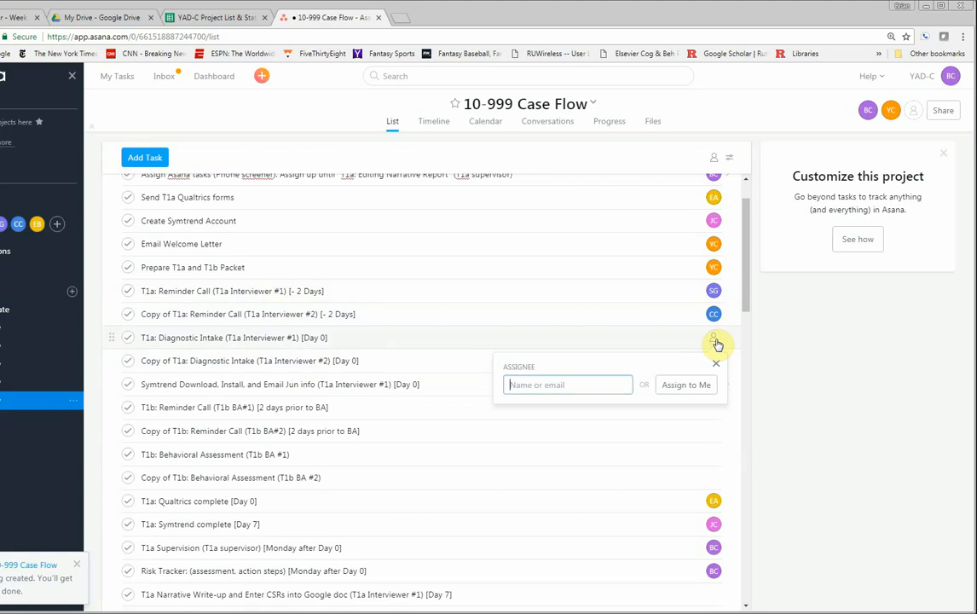
{"action": "type", "text": "sara"}
{"action": "key", "text": "Return"}
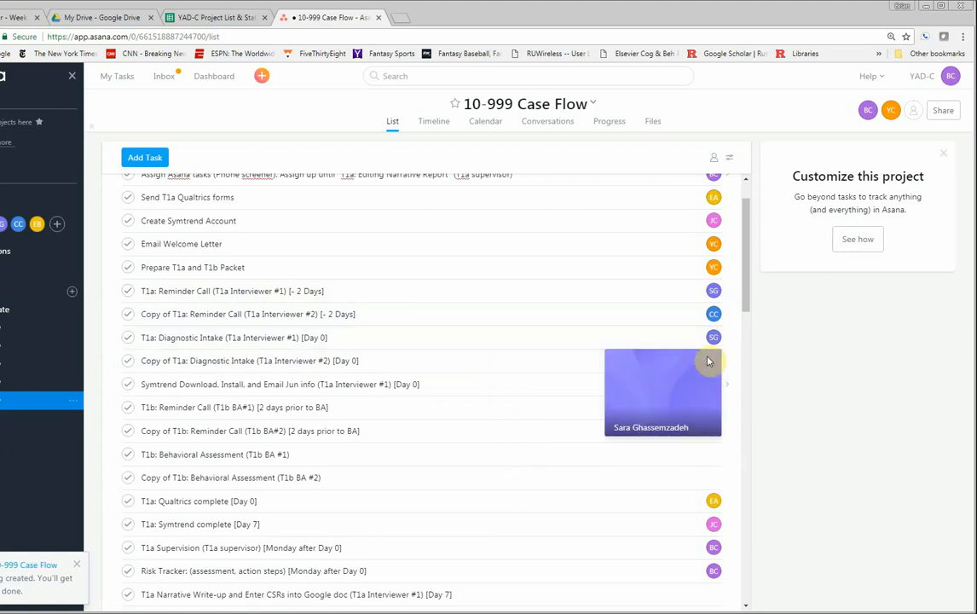
{"action": "left_click", "coordinate": [716, 364]}
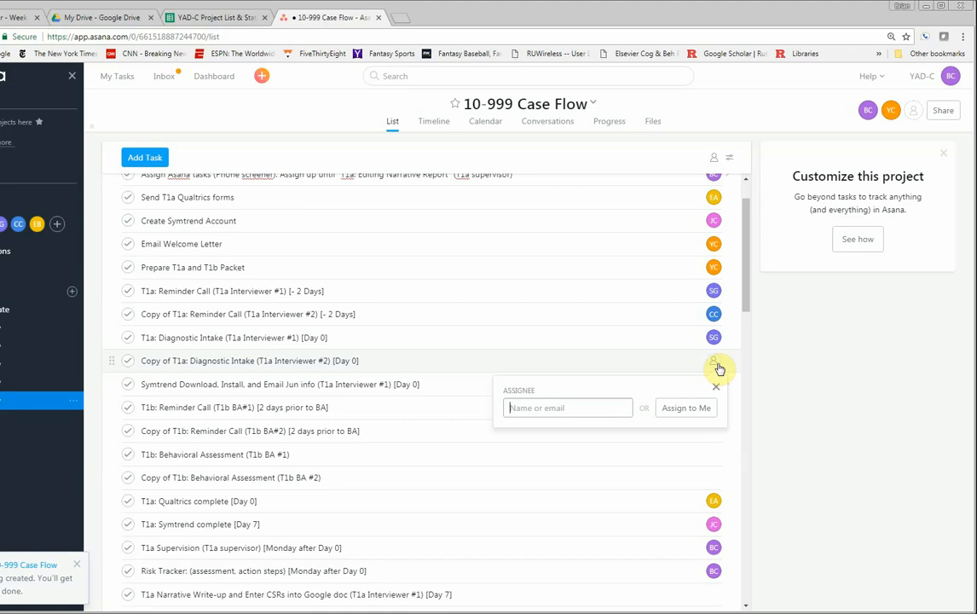
{"action": "key", "text": "Return"}
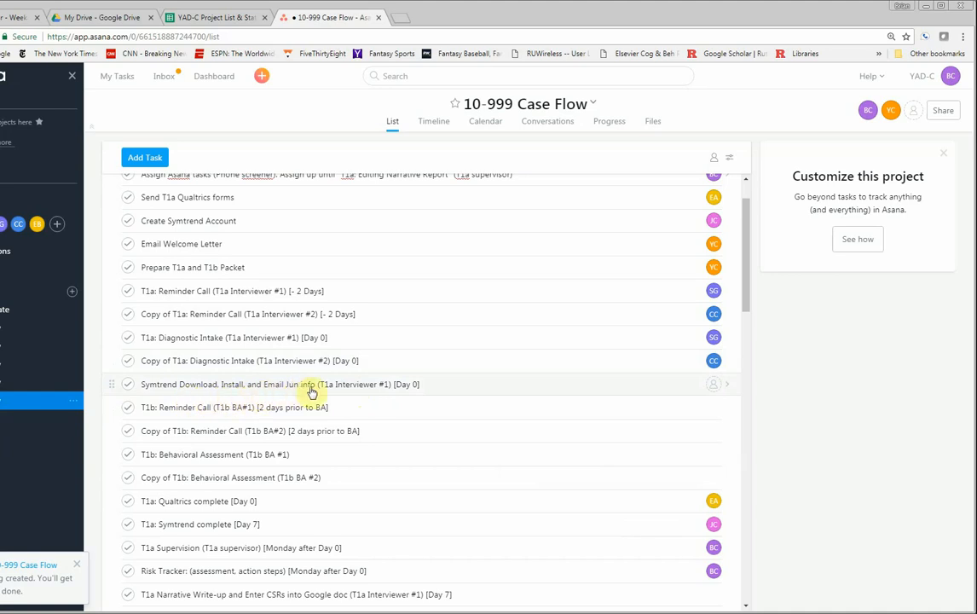
- Assign the Symtrend Download, Install task for T1a Interviewer #1 to team member SG
{"action": "left_click", "coordinate": [719, 387]}
{"action": "type", "text": "sa"}
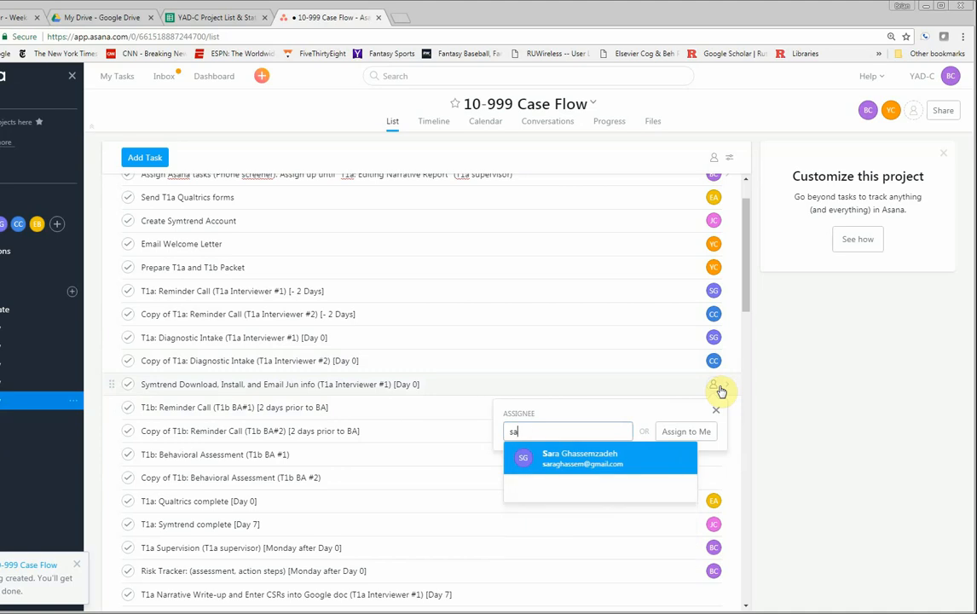
{"action": "key", "text": "Return"}
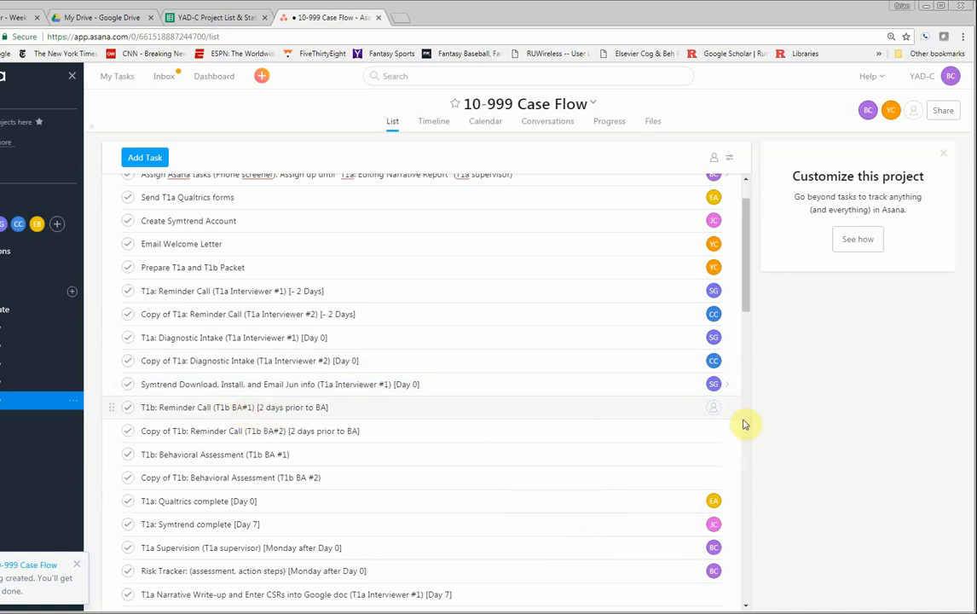
- Assign the T1b: Reminder Call for BA#1 to team member JA and its BA#2 copy to HJ
{"action": "left_click", "coordinate": [714, 410]}
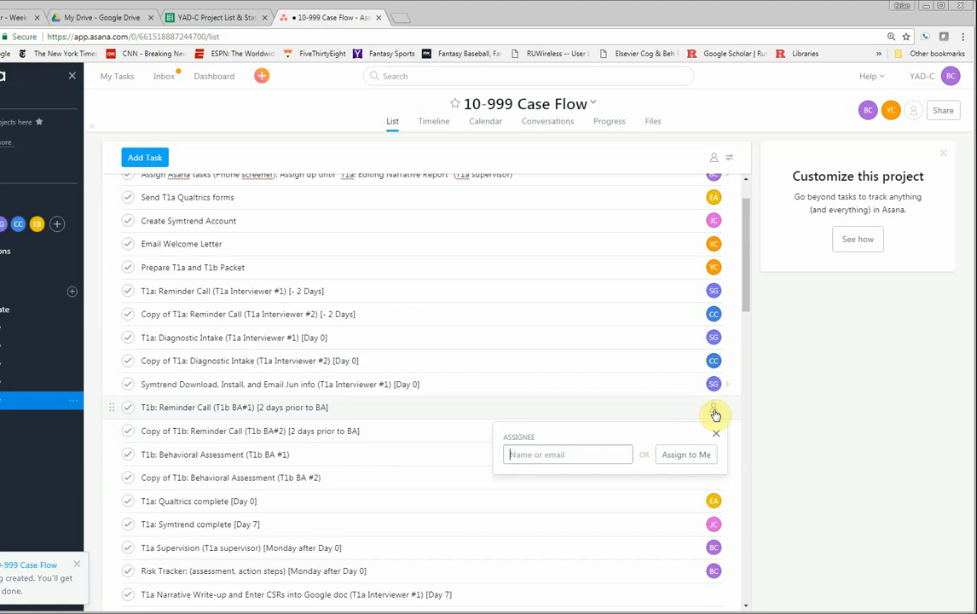
{"action": "type", "text": "jord"}
{"action": "key", "text": "Return"}
{"action": "mouse_move", "coordinate": [714, 414]}
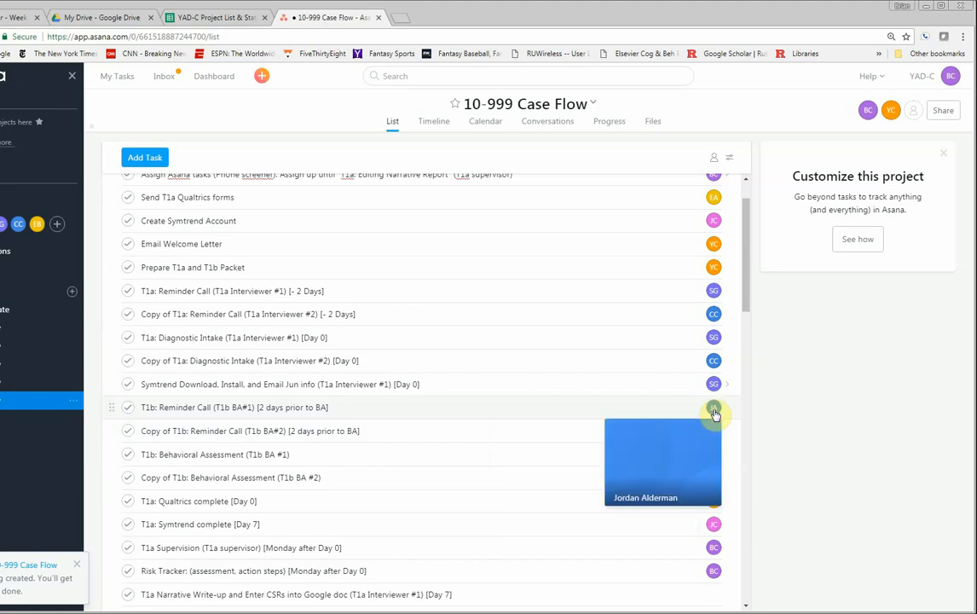
{"action": "left_click", "coordinate": [717, 436]}
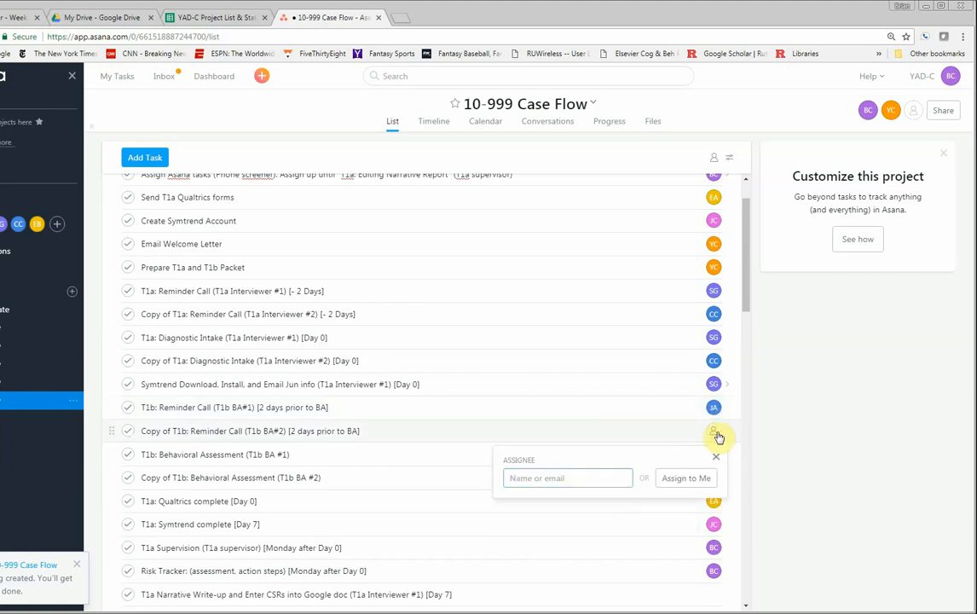
{"action": "type", "text": "hye"}
{"action": "key", "text": "Return"}
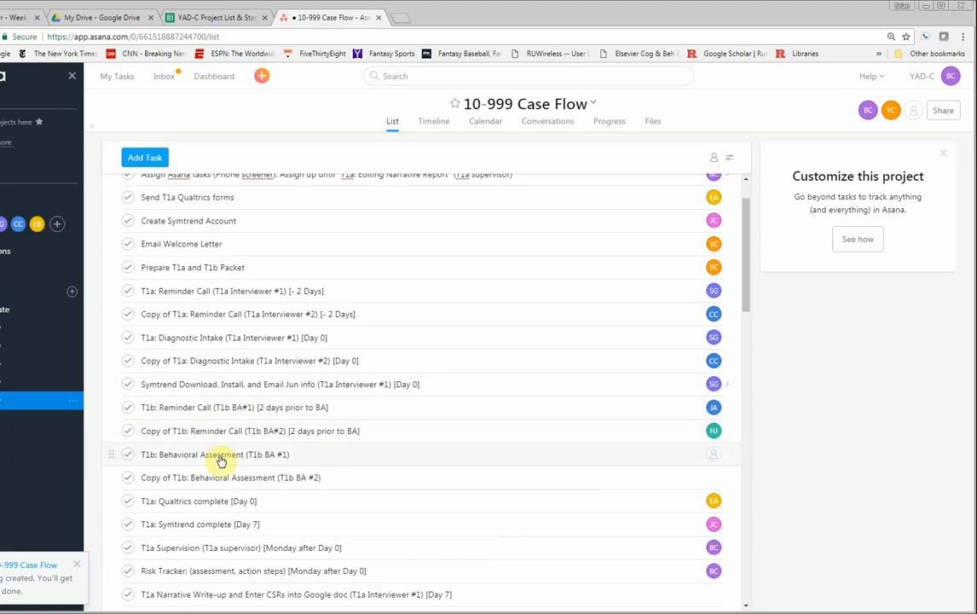
- Assign the T1b: Behavioral Assessment for BA #1 to team member JA and its BA #2 copy to HJ
{"action": "left_click", "coordinate": [714, 456]}
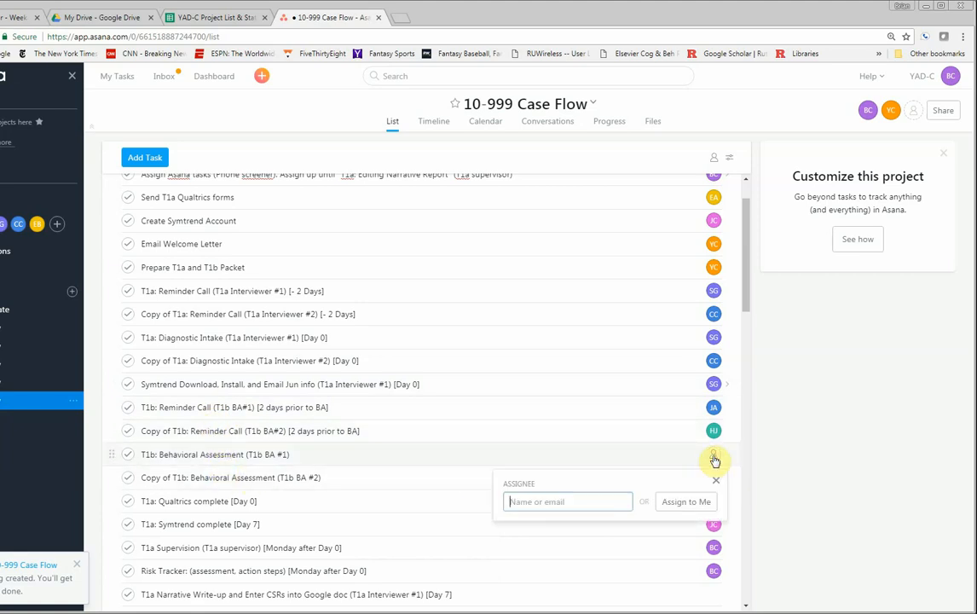
{"action": "type", "text": "jordan"}
{"action": "key", "text": "Return"}
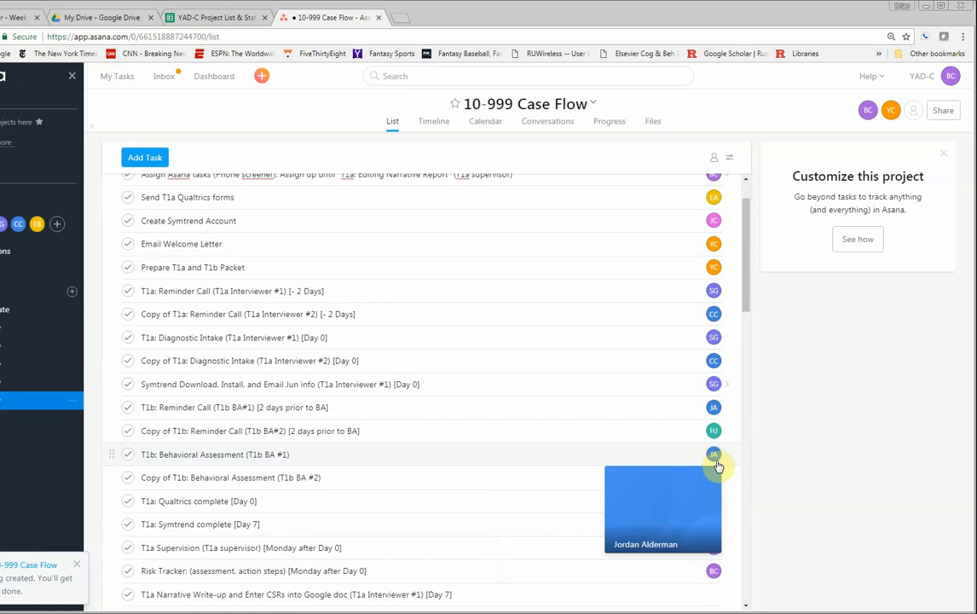
{"action": "left_click", "coordinate": [713, 483]}
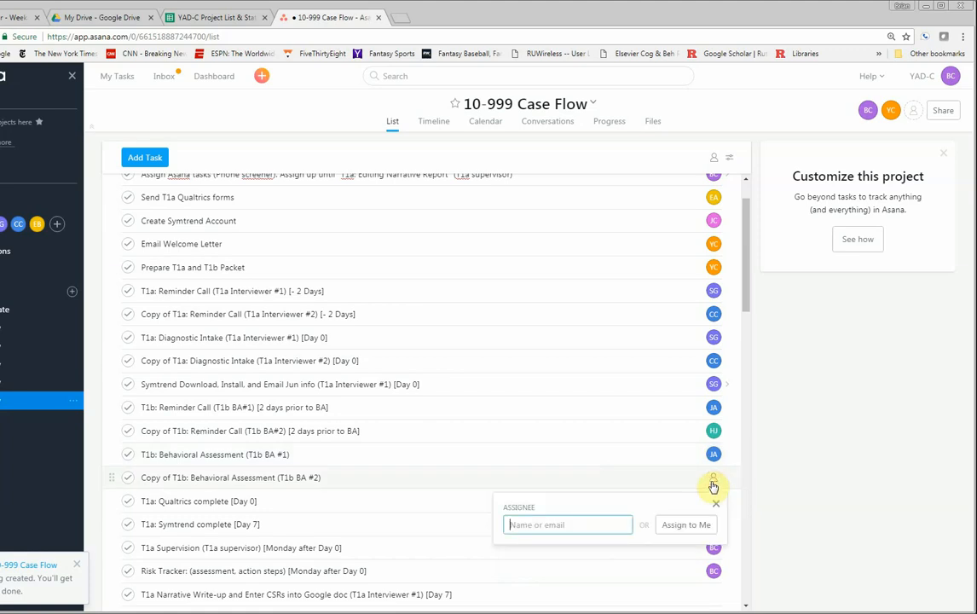
{"action": "type", "text": "hye"}
{"action": "key", "text": "Return"}
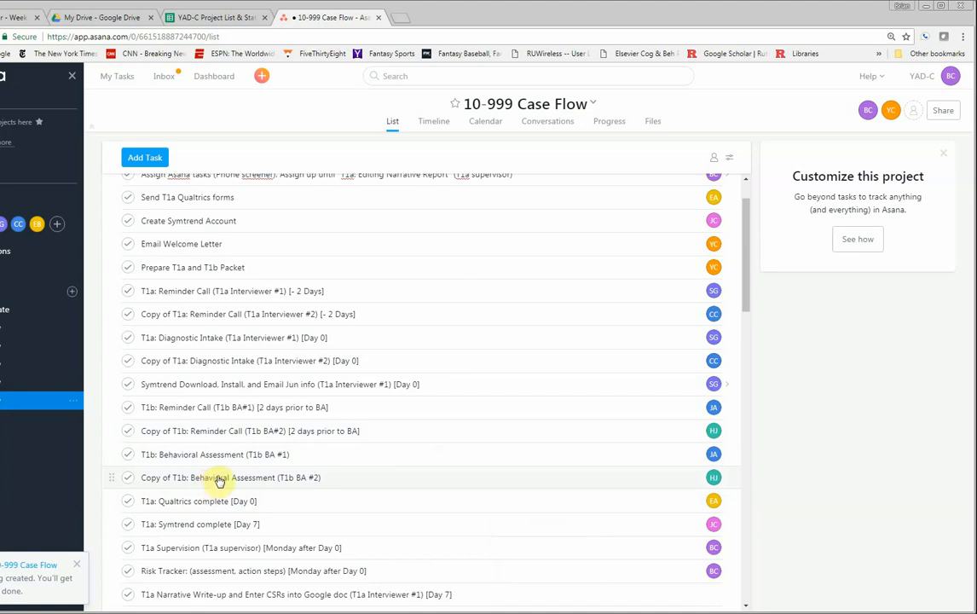
{"action": "scroll", "coordinate": [219, 480], "scroll_direction": "down", "scroll_amount": 1}
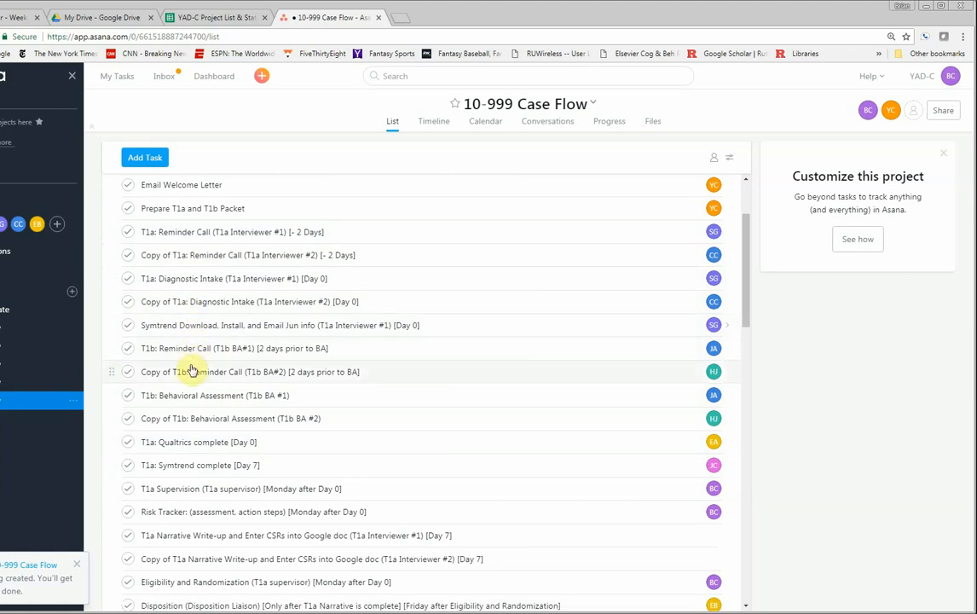
{"action": "scroll", "coordinate": [191, 427], "scroll_direction": "down", "scroll_amount": 1}
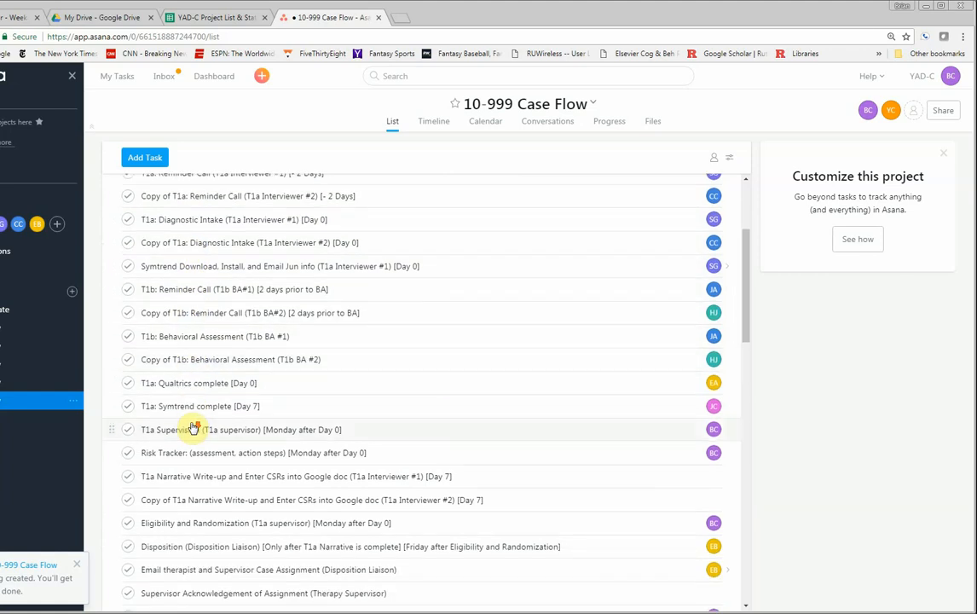
- Assign the T1a Narrative Write-up and Enter CSRs into Google doc task for T1a Interviewer #1 to team member SG
{"action": "scroll", "coordinate": [337, 396], "scroll_direction": "down", "scroll_amount": 1}
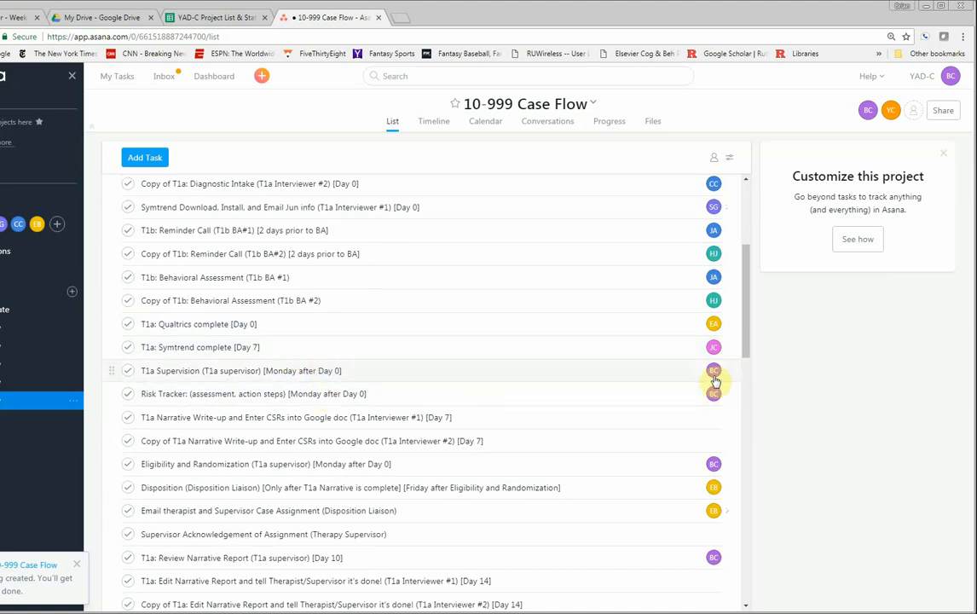
{"action": "mouse_move", "coordinate": [714, 381]}
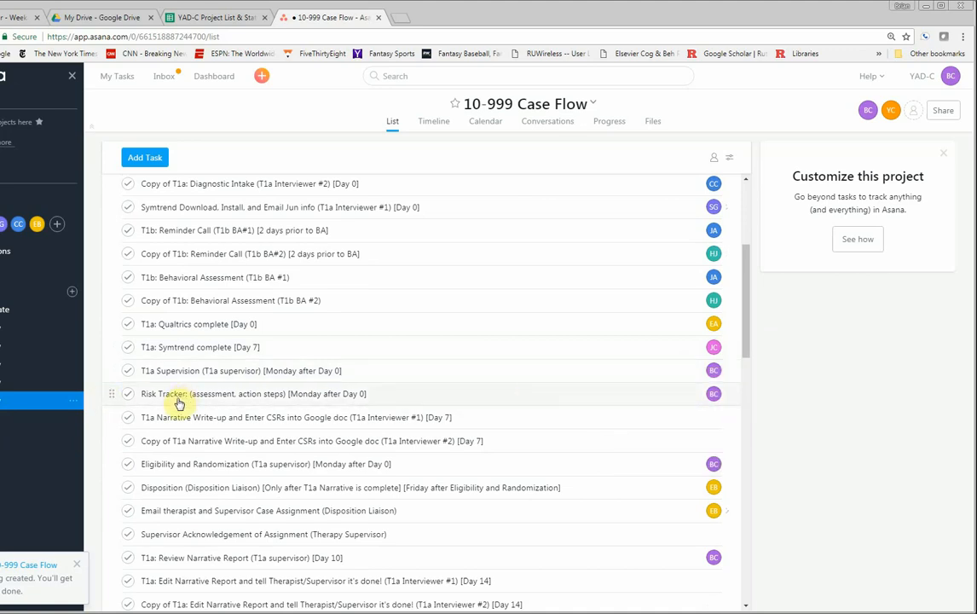
{"action": "scroll", "coordinate": [202, 375], "scroll_direction": "down", "scroll_amount": 1}
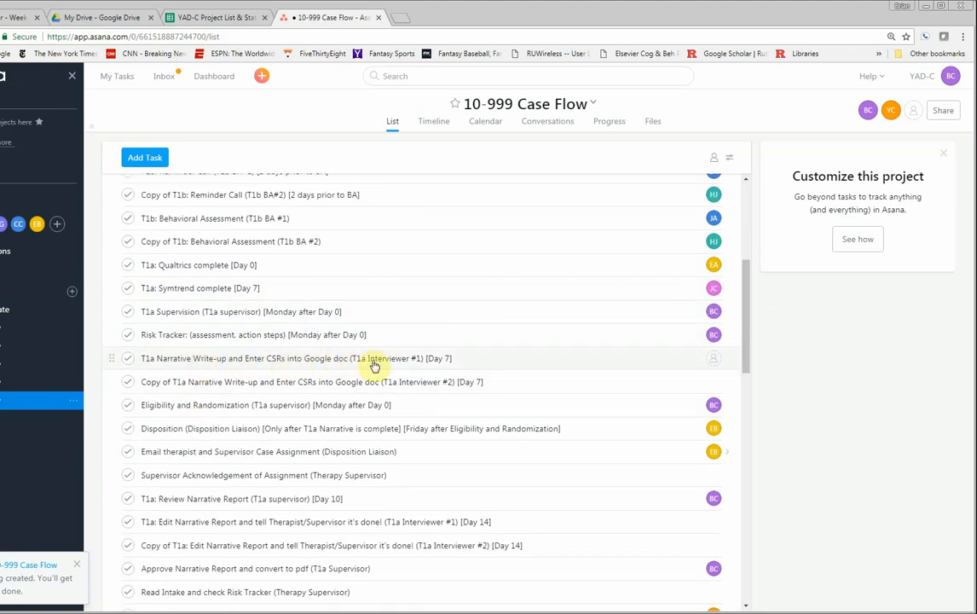
{"action": "left_click", "coordinate": [715, 363]}
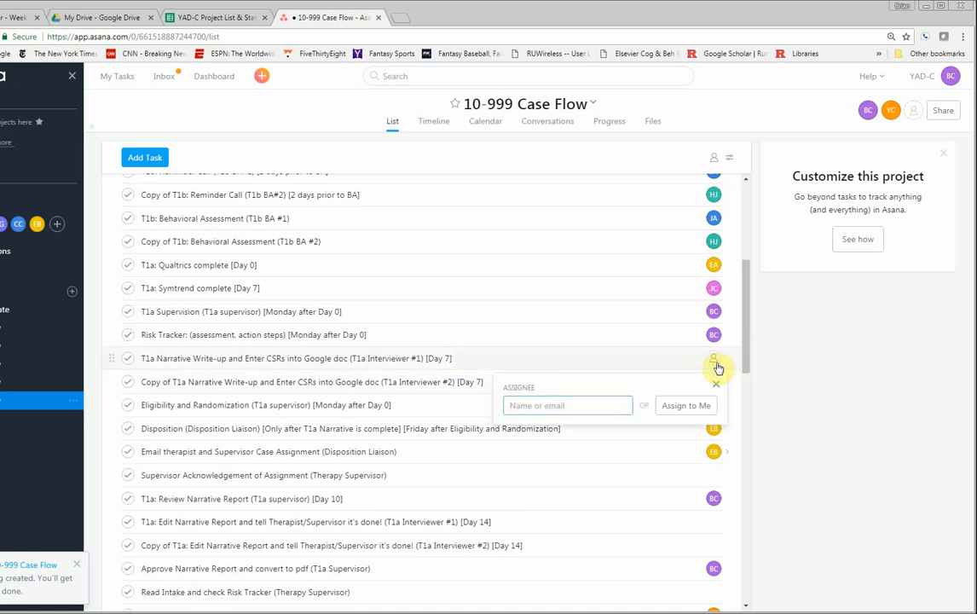
{"action": "type", "text": "sara"}
{"action": "key", "text": "Return"}
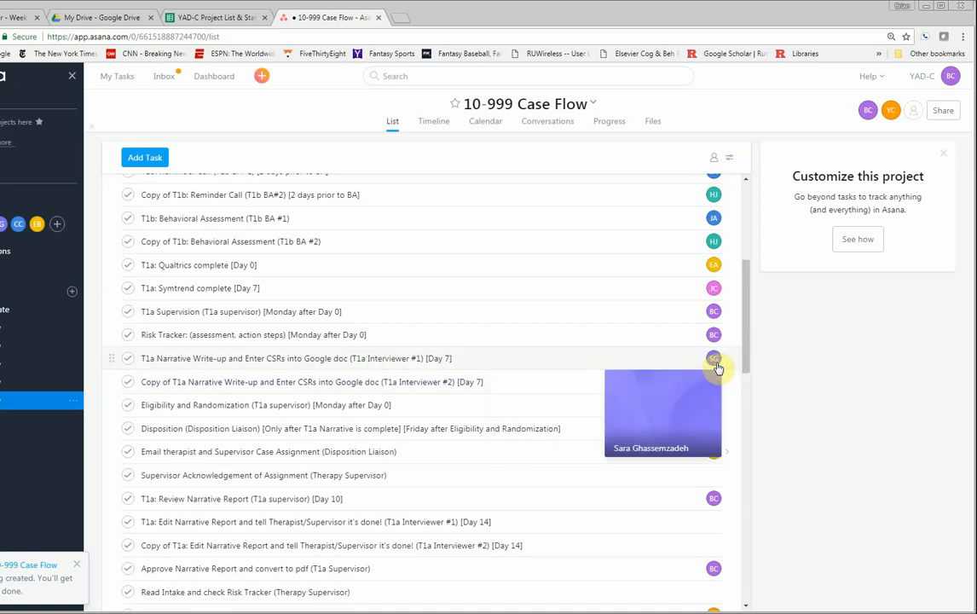
- Assign the T1a Interviewer #2 copy of the T1a Narrative Write-up task to team member CC and close its details
{"action": "left_click", "coordinate": [729, 386]}
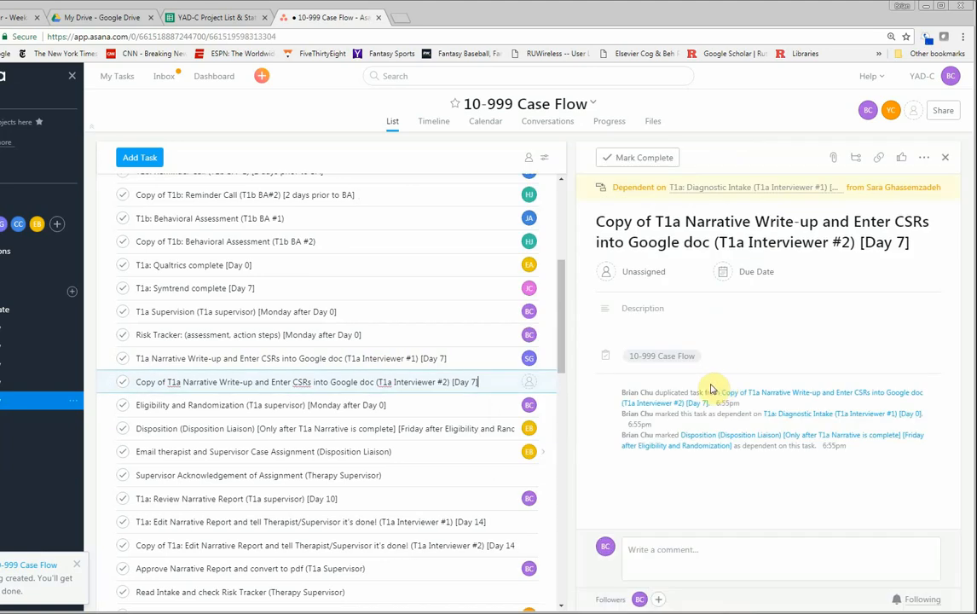
{"action": "left_click", "coordinate": [528, 382]}
{"action": "type", "text": "ci"}
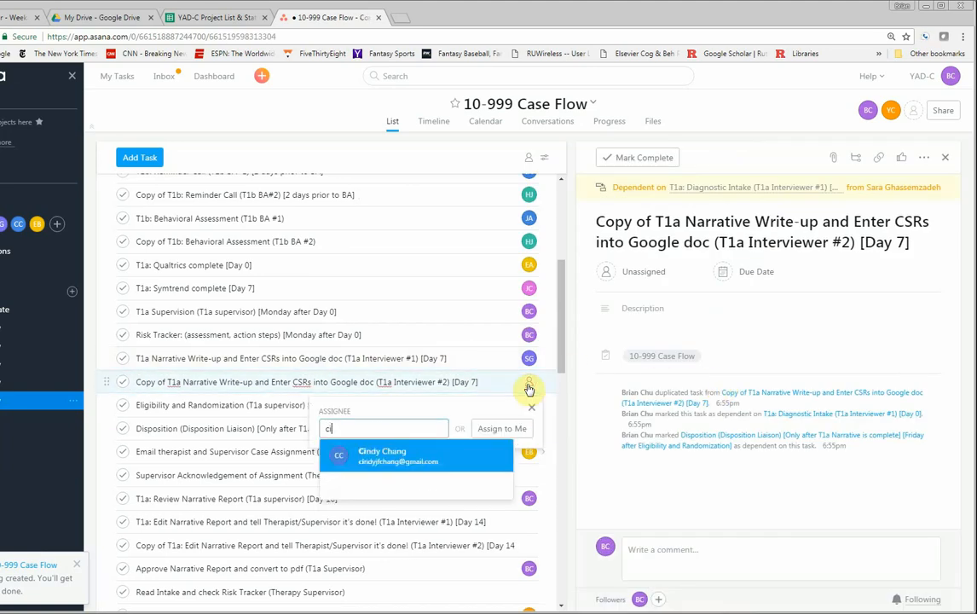
{"action": "type", "text": "ndy"}
{"action": "key", "text": "Return"}
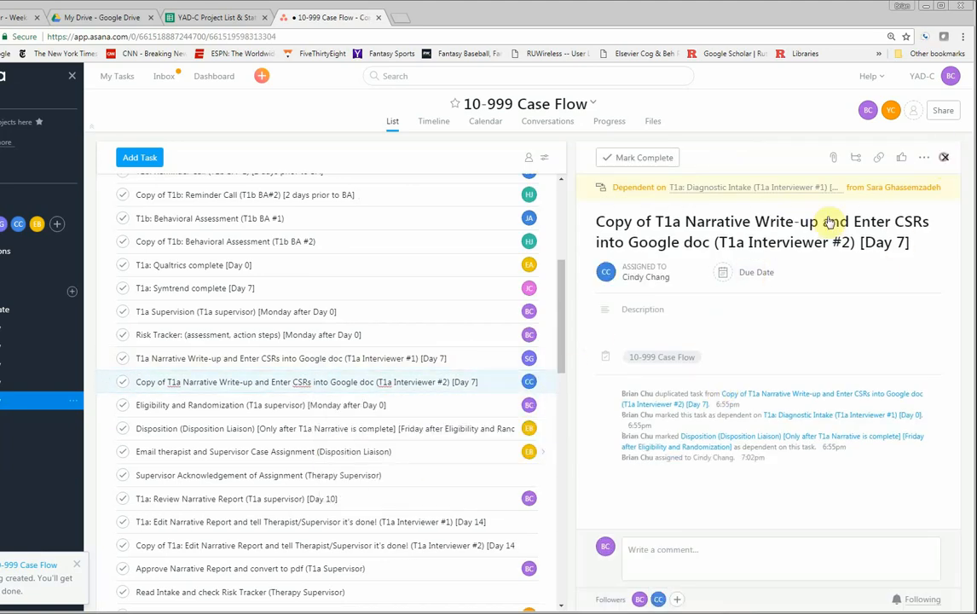
{"action": "key", "text": "Escape"}
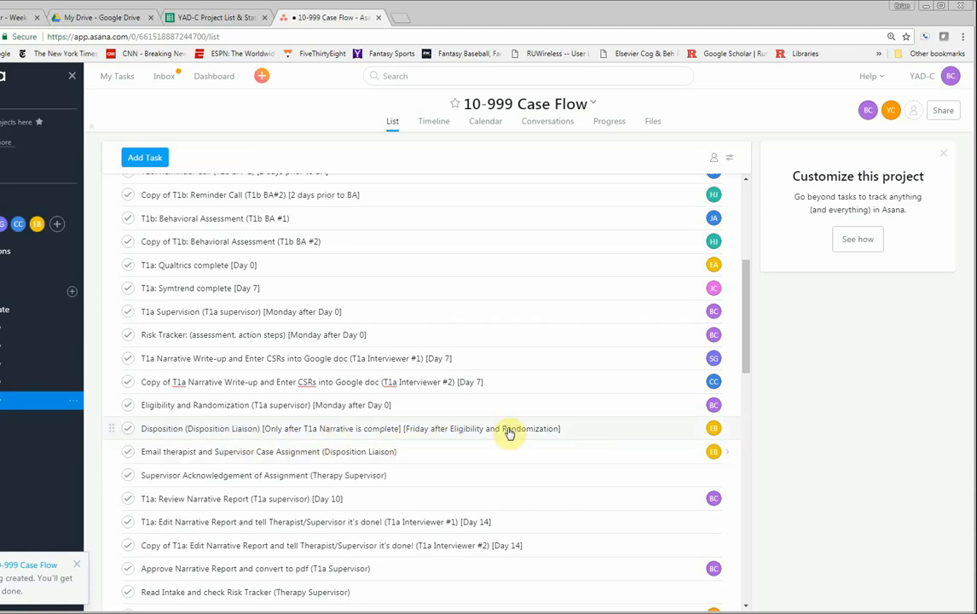
- Check the details of the Email therapist and Supervisor Case Assignment (Disposition Liaison) task, including its description and dependency
{"action": "scroll", "coordinate": [426, 384], "scroll_direction": "down", "scroll_amount": 1}
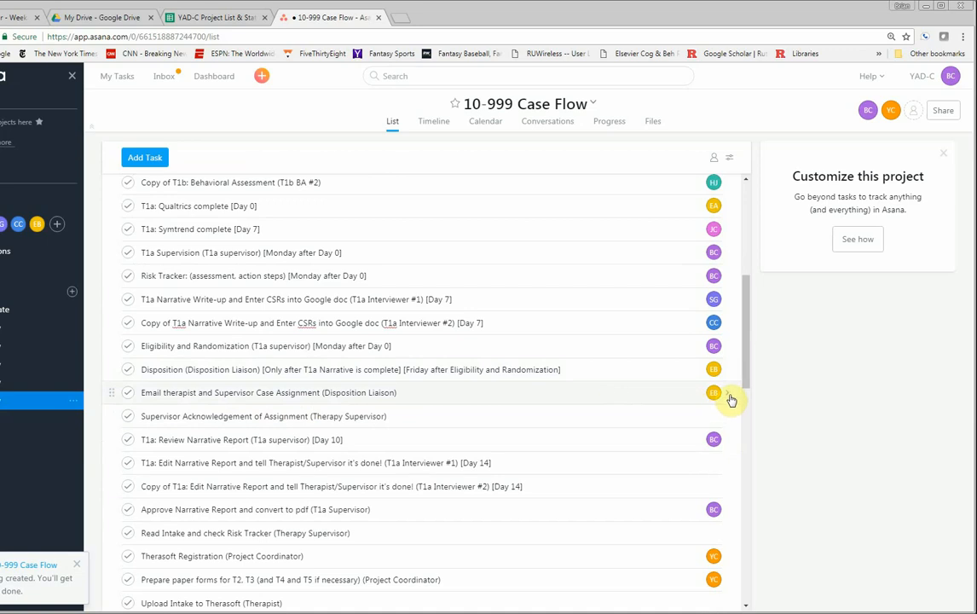
{"action": "left_click", "coordinate": [431, 393]}
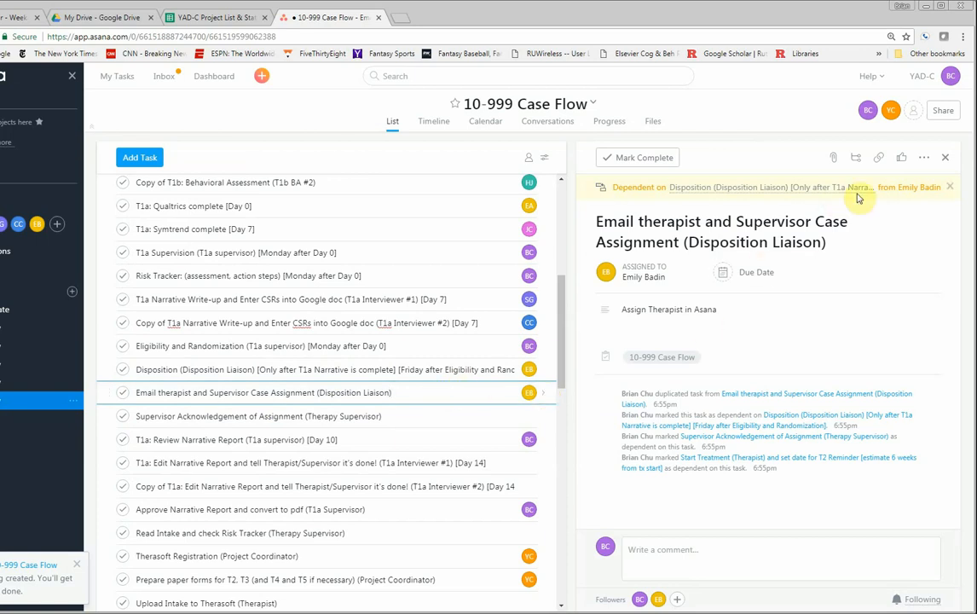
{"action": "left_click", "coordinate": [945, 158]}
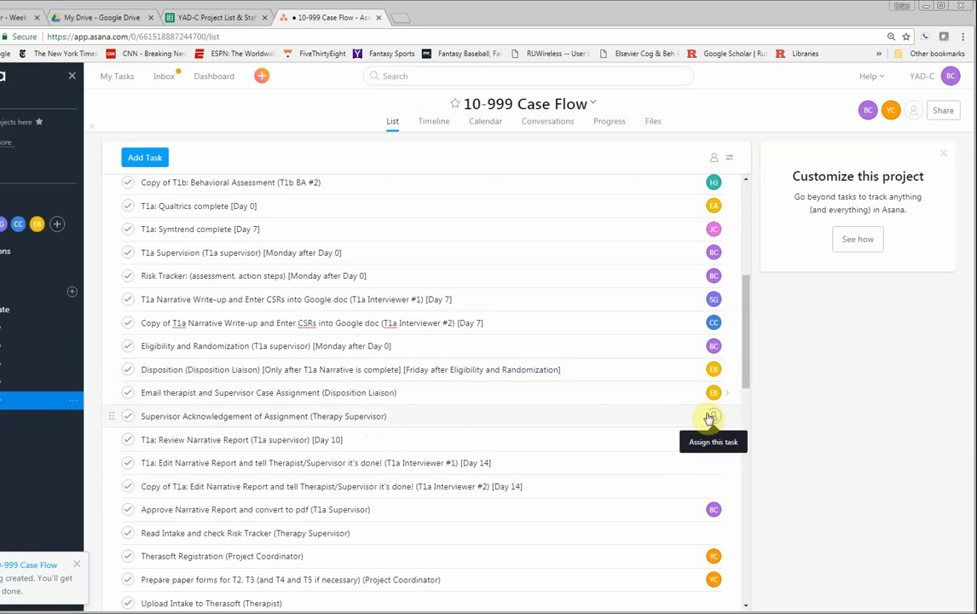
- Read the description of the Assign Asana tasks (Phone screener) task for which tasks to assign and which to exclude
{"action": "scroll", "coordinate": [406, 419], "scroll_direction": "up", "scroll_amount": 3}
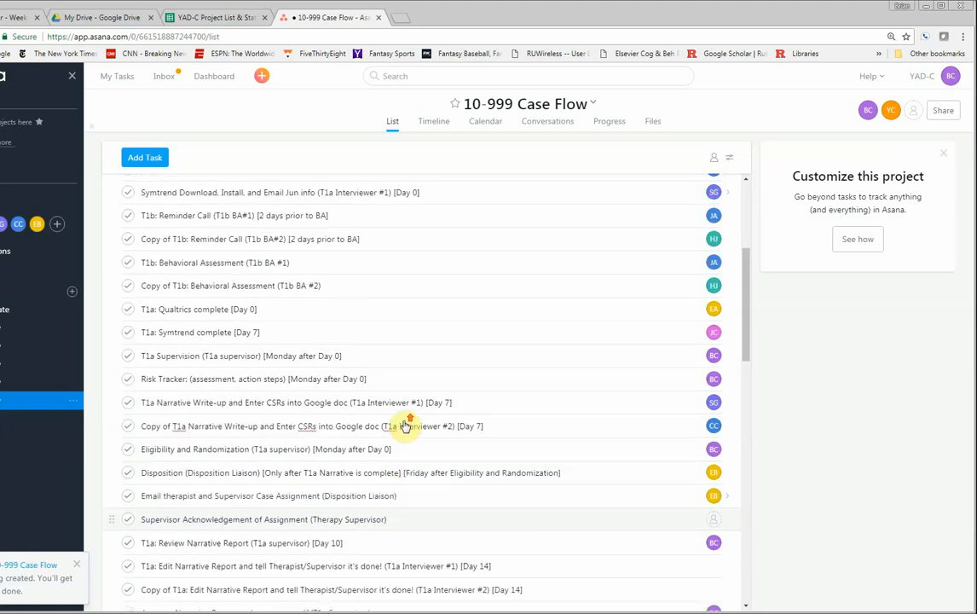
{"action": "scroll", "coordinate": [404, 418], "scroll_direction": "up", "scroll_amount": 2}
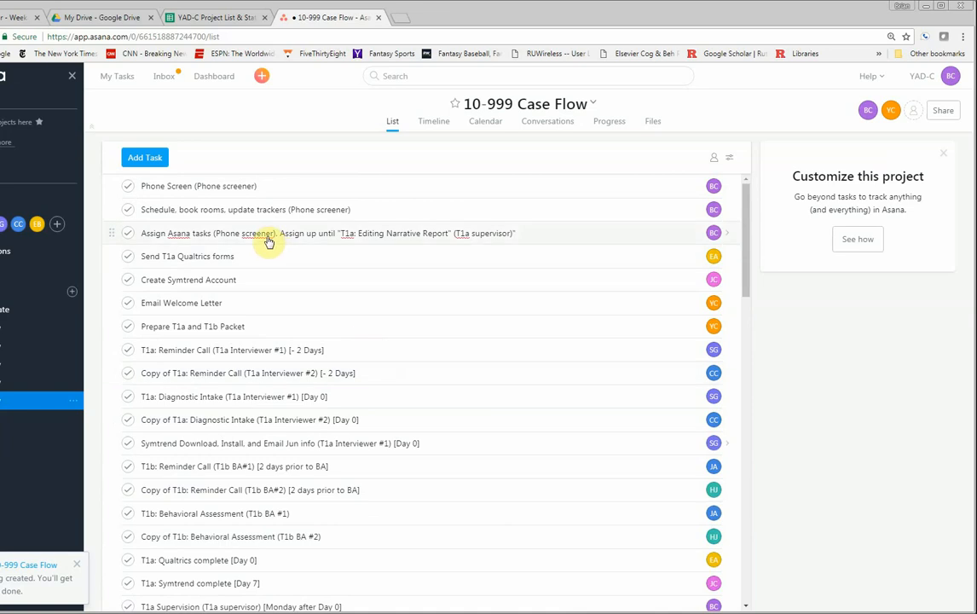
{"action": "left_click", "coordinate": [201, 232]}
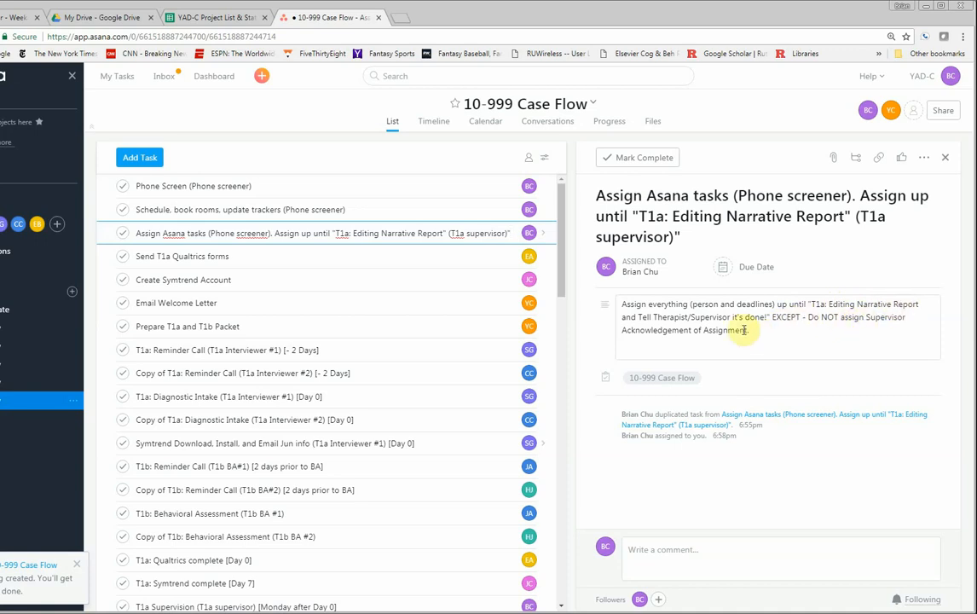
{"action": "left_click", "coordinate": [948, 162]}
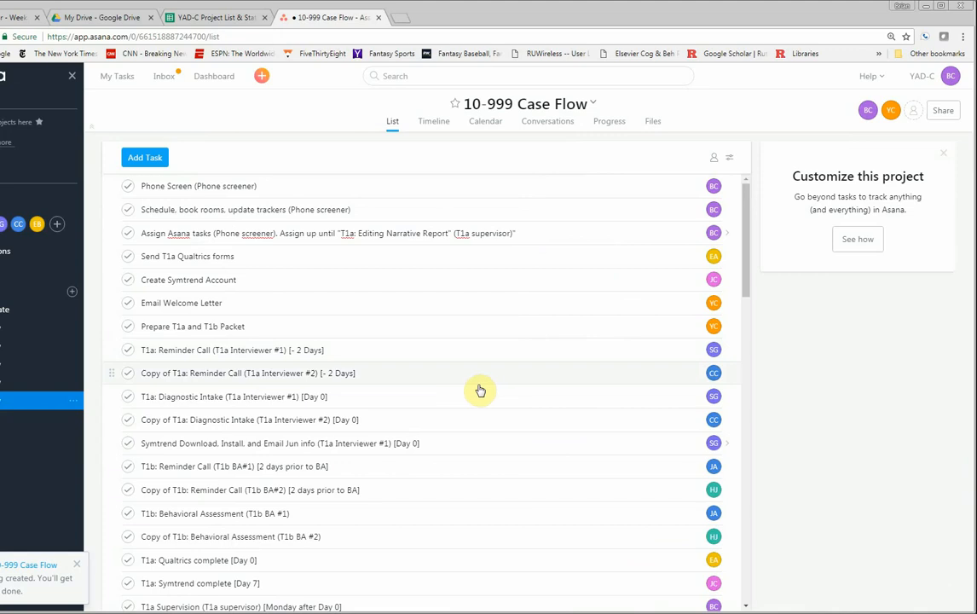
- Assign the T1a: Edit Narrative Report and tell Therapist/Supervisor it's done! task for T1a Interviewer #1 to team member SG
{"action": "scroll", "coordinate": [476, 388], "scroll_direction": "down", "scroll_amount": 5}
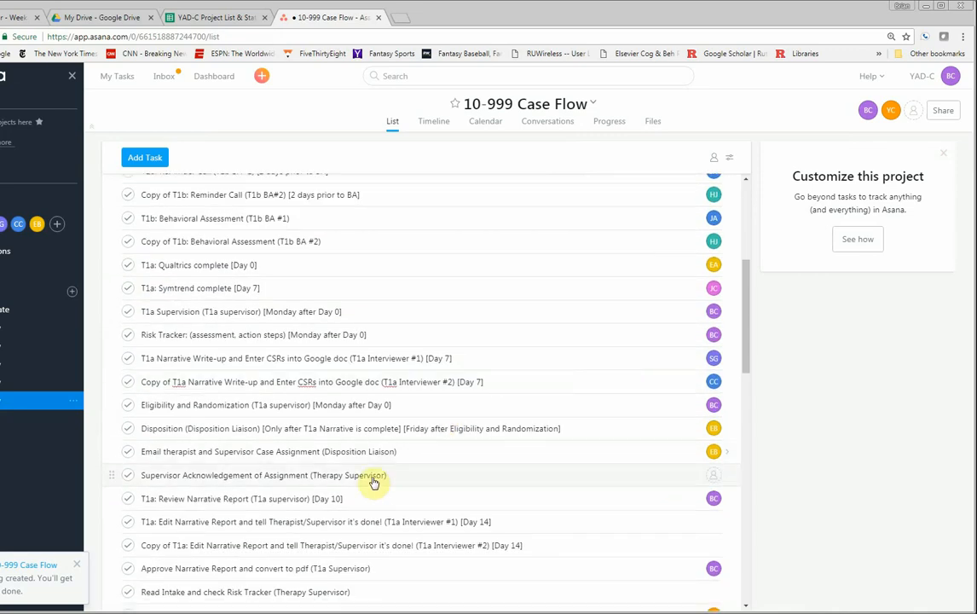
{"action": "scroll", "coordinate": [373, 483], "scroll_direction": "down", "scroll_amount": 1}
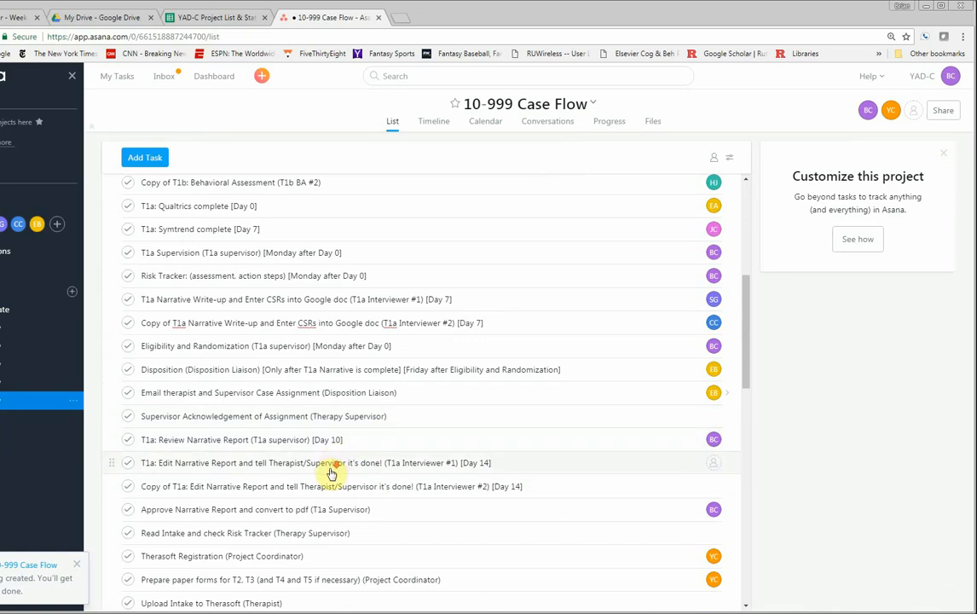
{"action": "scroll", "coordinate": [330, 474], "scroll_direction": "down", "scroll_amount": 1}
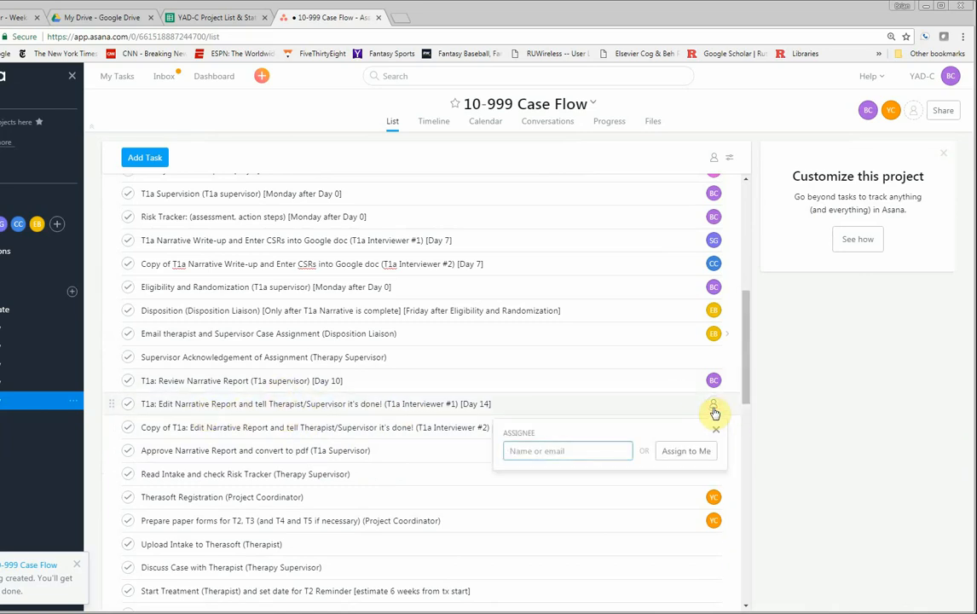
{"action": "type", "text": "s"}
{"action": "key", "text": "Return"}
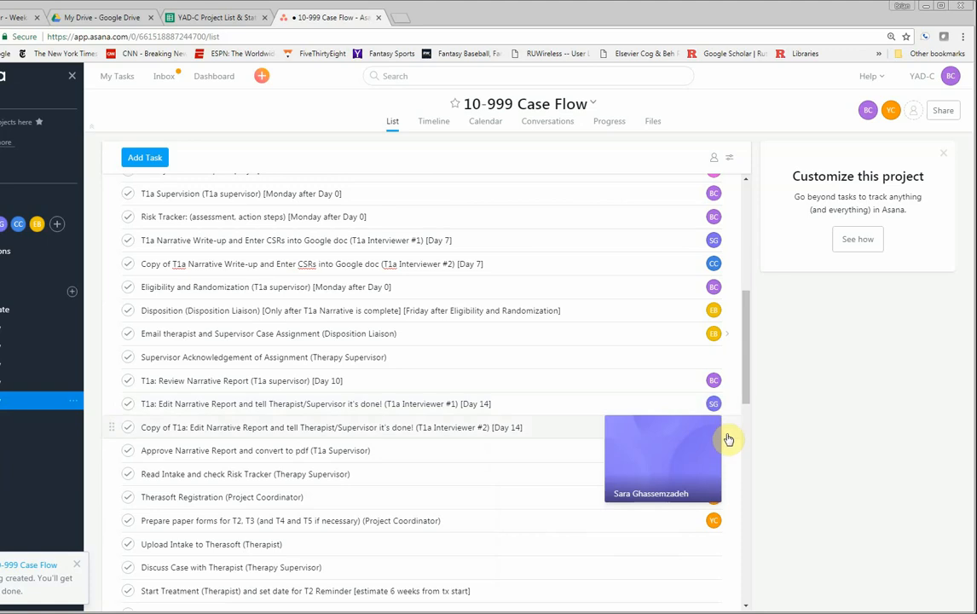
- Assign the T1a Interviewer #2 copy of the Edit Narrative Report task to team member CC and close its details
{"action": "left_click", "coordinate": [724, 434]}
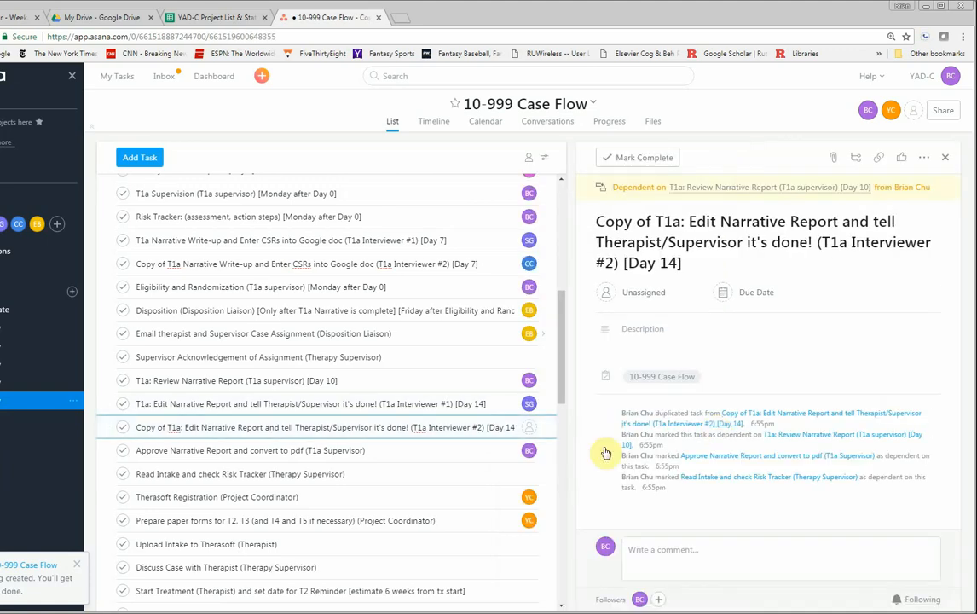
{"action": "left_click", "coordinate": [527, 429]}
{"action": "type", "text": "cindy"}
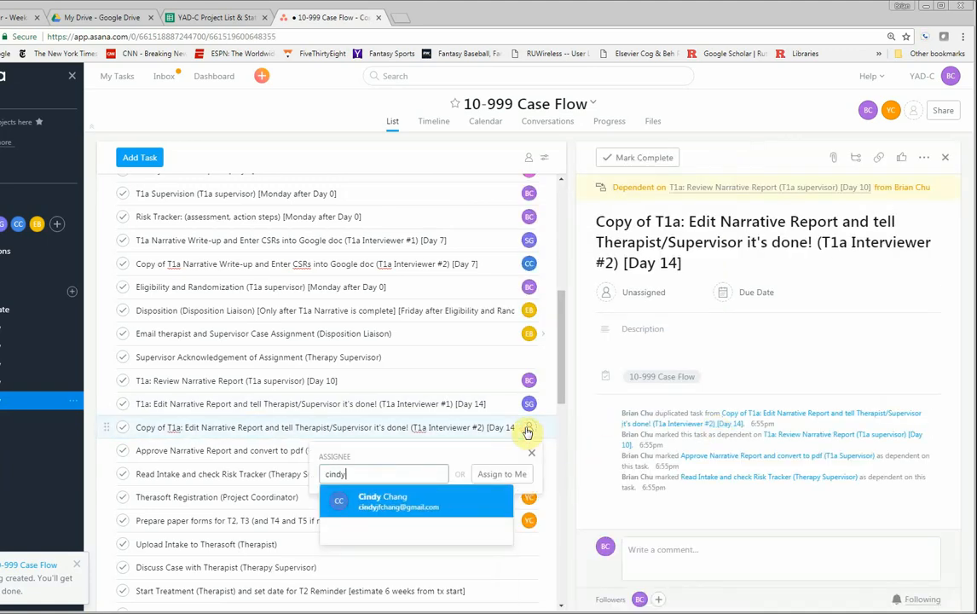
{"action": "key", "text": "Return"}
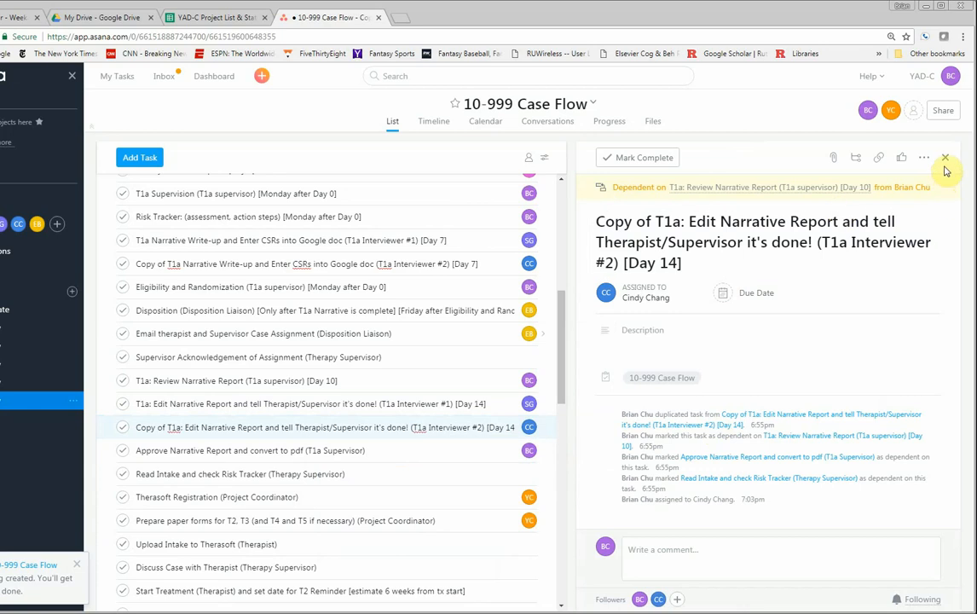
{"action": "left_click", "coordinate": [944, 157]}
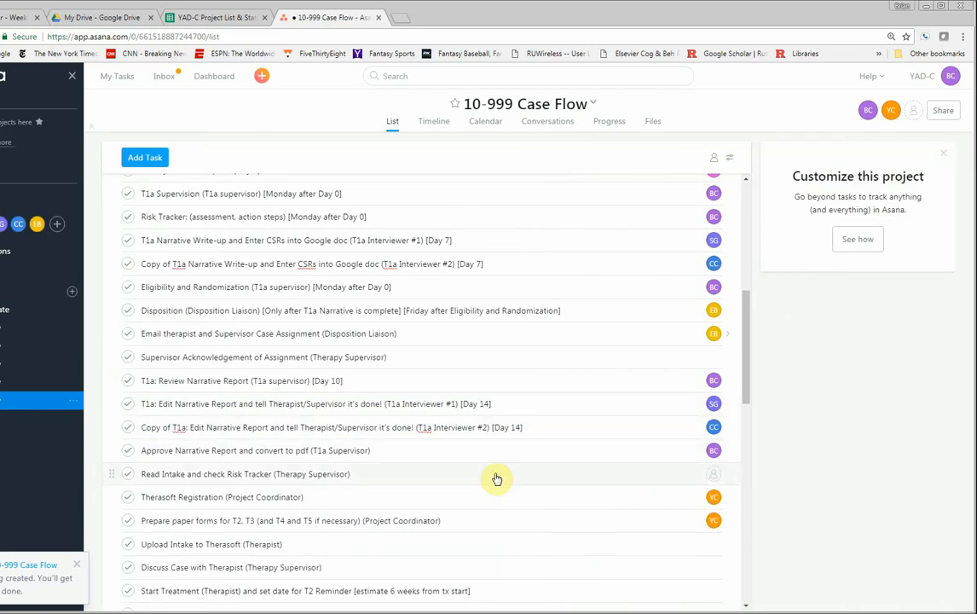
- Look over the therapist and therapy supervisor tasks that follow the narrative report tasks
{"action": "scroll", "coordinate": [497, 479], "scroll_direction": "down", "scroll_amount": 1}
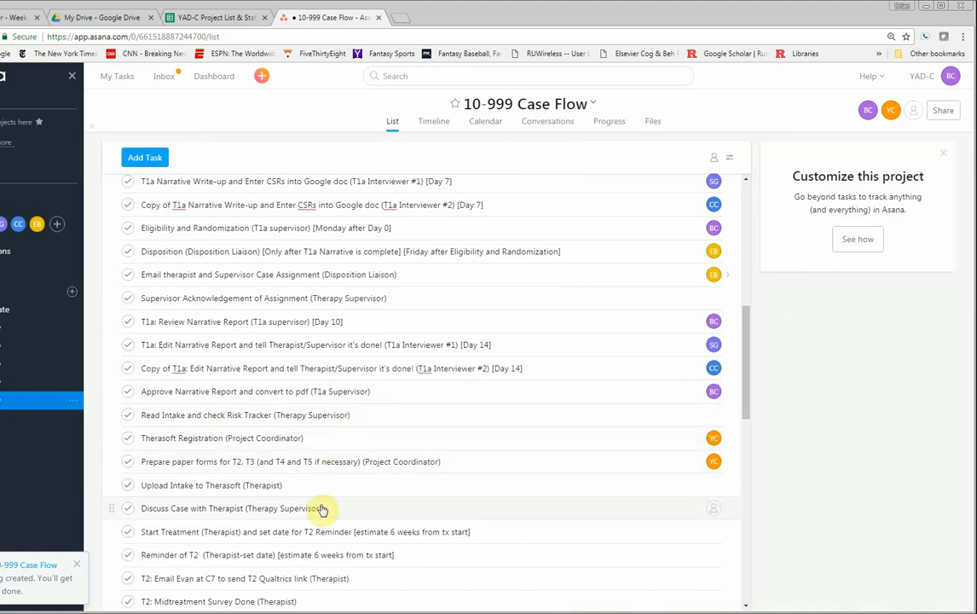
{"action": "scroll", "coordinate": [323, 510], "scroll_direction": "down", "scroll_amount": 5}
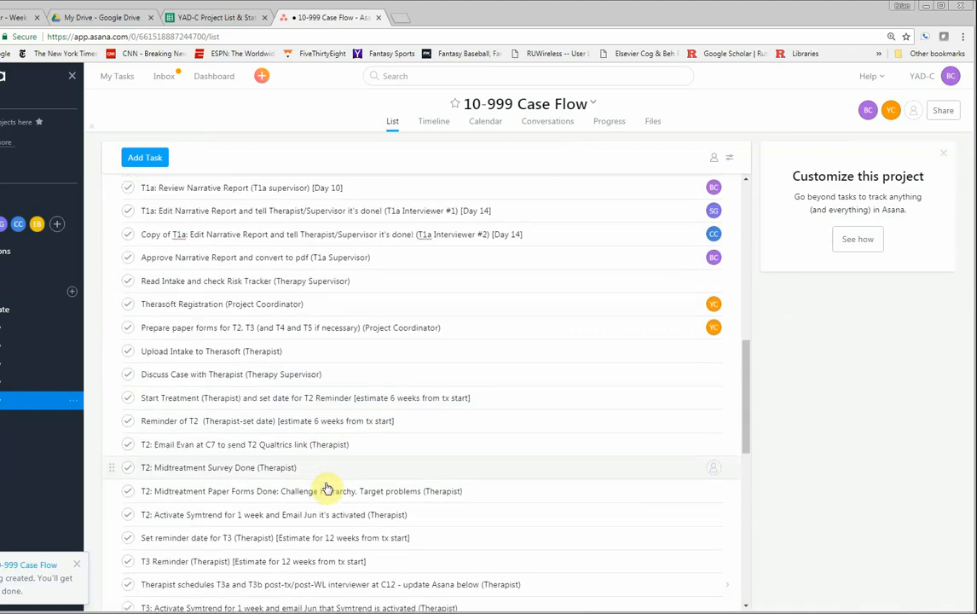
{"action": "scroll", "coordinate": [325, 482], "scroll_direction": "up", "scroll_amount": 4}
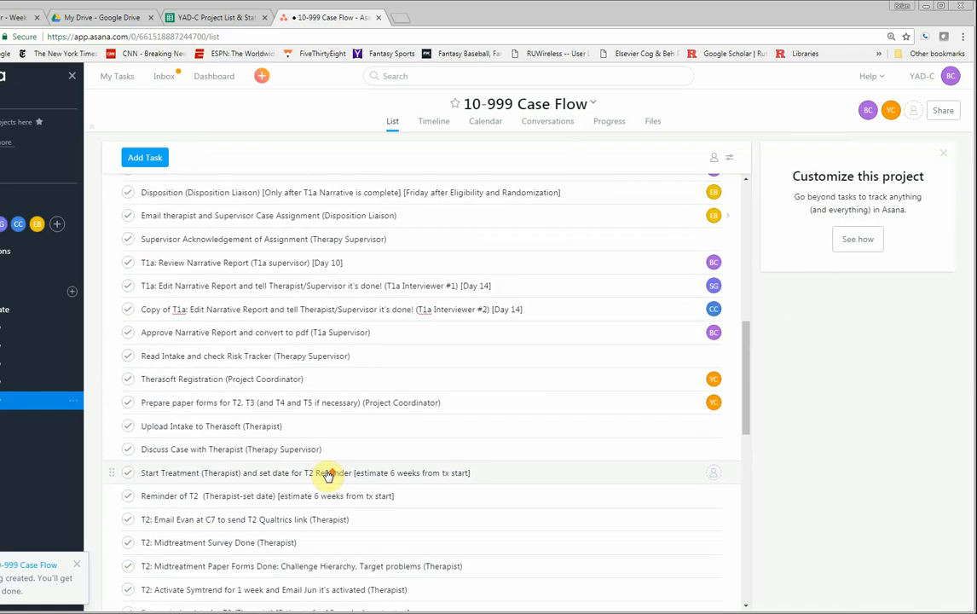
{"action": "scroll", "coordinate": [328, 473], "scroll_direction": "up", "scroll_amount": 1}
{"action": "scroll", "coordinate": [328, 473], "scroll_direction": "up", "scroll_amount": 1}
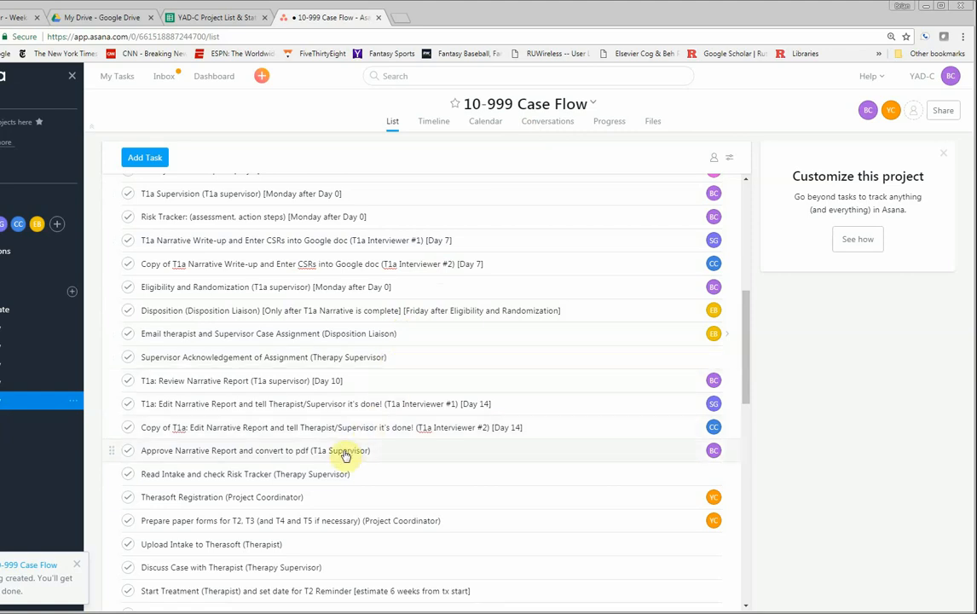
- Review the assignees of all tasks from Phone Screen through the T1a narrative report tasks
{"action": "scroll", "coordinate": [375, 459], "scroll_direction": "down", "scroll_amount": 1}
{"action": "scroll", "coordinate": [406, 453], "scroll_direction": "up", "scroll_amount": 4}
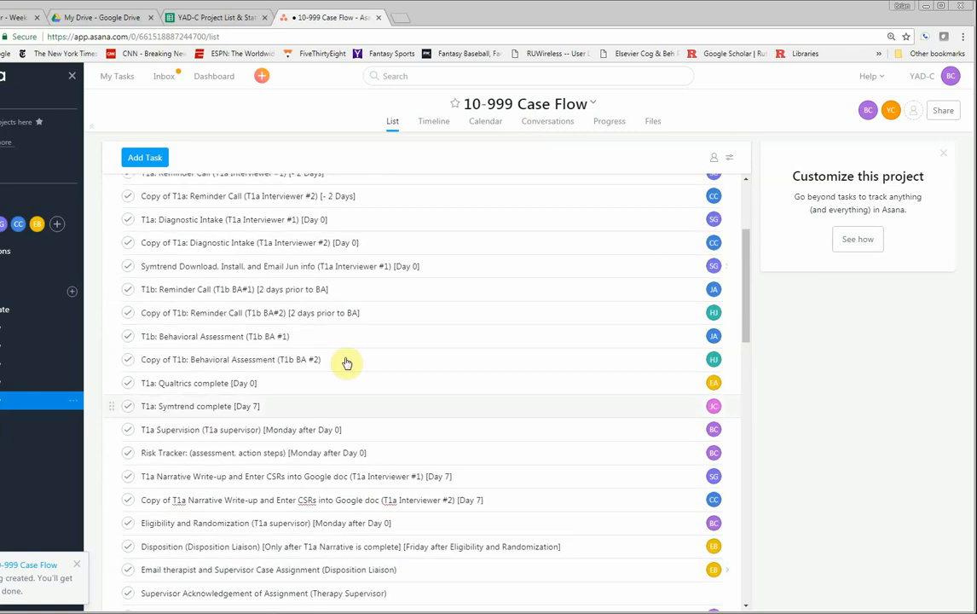
{"action": "scroll", "coordinate": [324, 226], "scroll_direction": "up", "scroll_amount": 3}
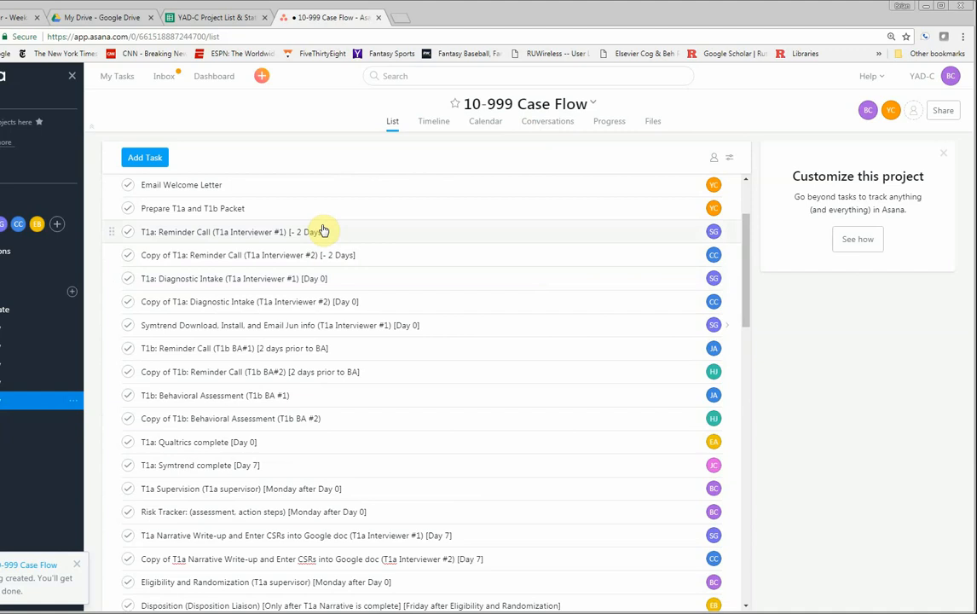
{"action": "scroll", "coordinate": [324, 232], "scroll_direction": "down", "scroll_amount": 5}
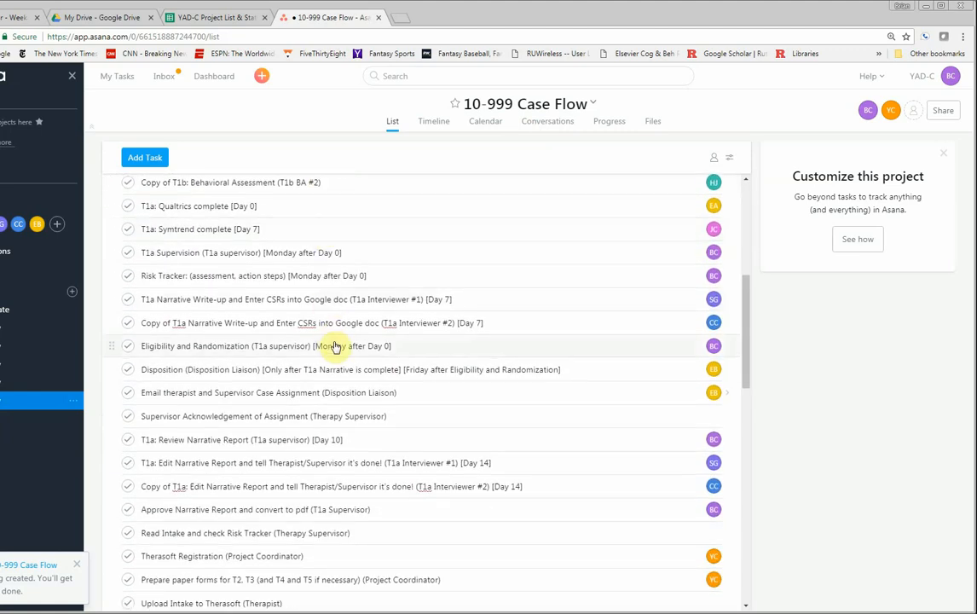
{"action": "scroll", "coordinate": [333, 350], "scroll_direction": "up", "scroll_amount": 4}
{"action": "scroll", "coordinate": [308, 247], "scroll_direction": "down", "scroll_amount": 2}
{"action": "scroll", "coordinate": [312, 319], "scroll_direction": "down", "scroll_amount": 3}
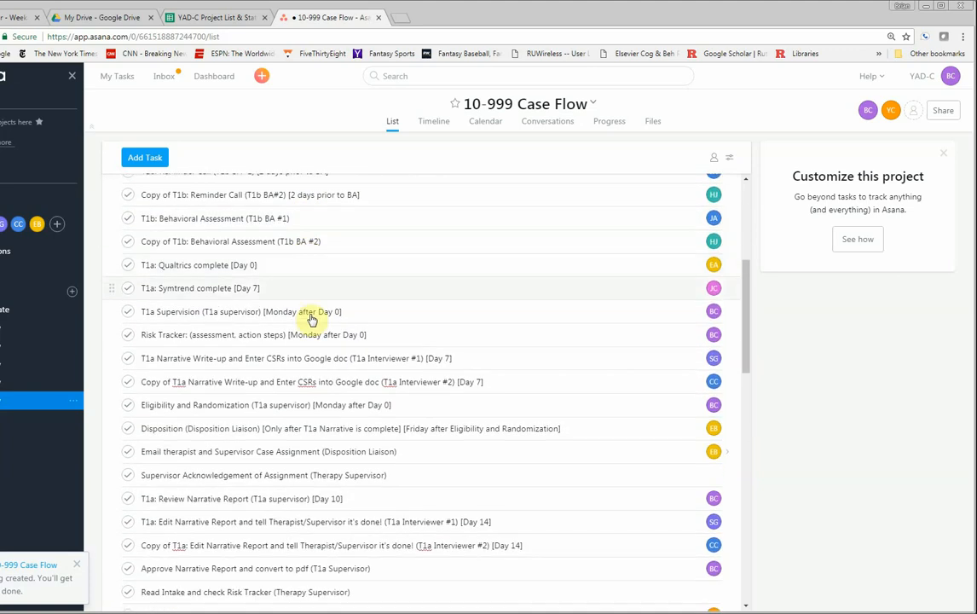
{"action": "scroll", "coordinate": [318, 392], "scroll_direction": "down", "scroll_amount": 1}
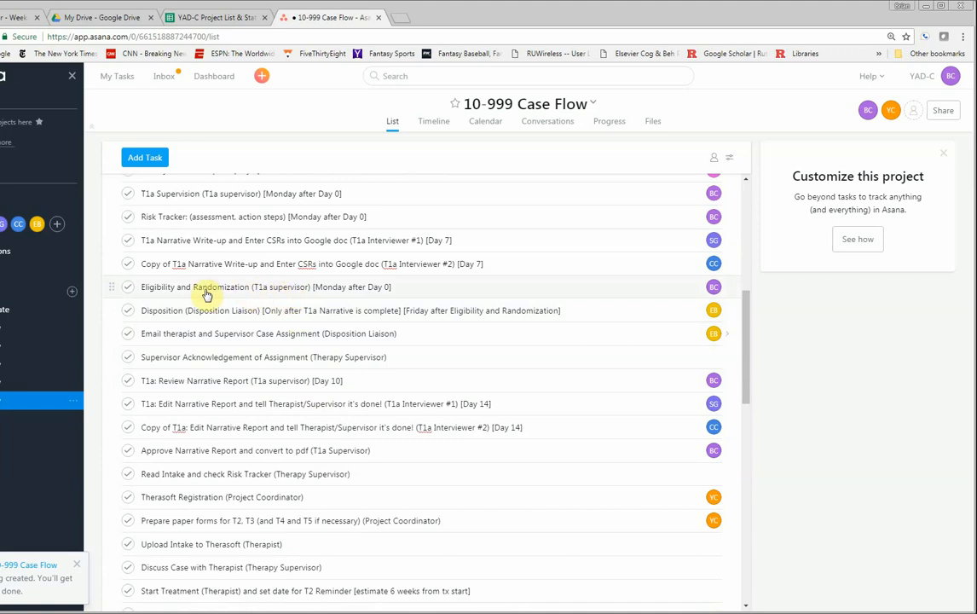
{"action": "scroll", "coordinate": [207, 295], "scroll_direction": "up", "scroll_amount": 4}
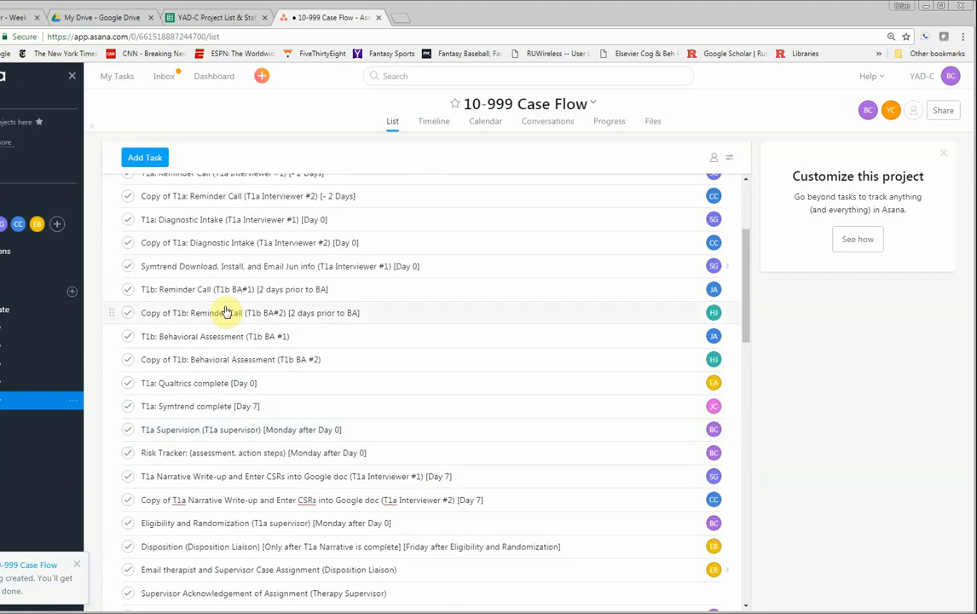
{"action": "scroll", "coordinate": [226, 311], "scroll_direction": "up", "scroll_amount": 3}
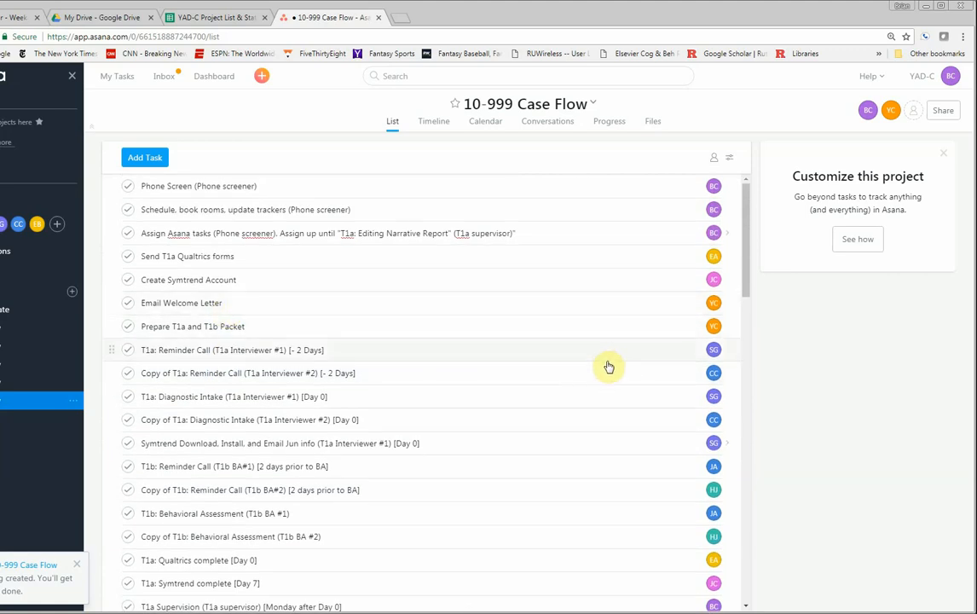
- Examine the day offsets in the task names from the T1a reminder calls through the narrative report tasks
{"action": "scroll", "coordinate": [682, 253], "scroll_direction": "down", "scroll_amount": 4}
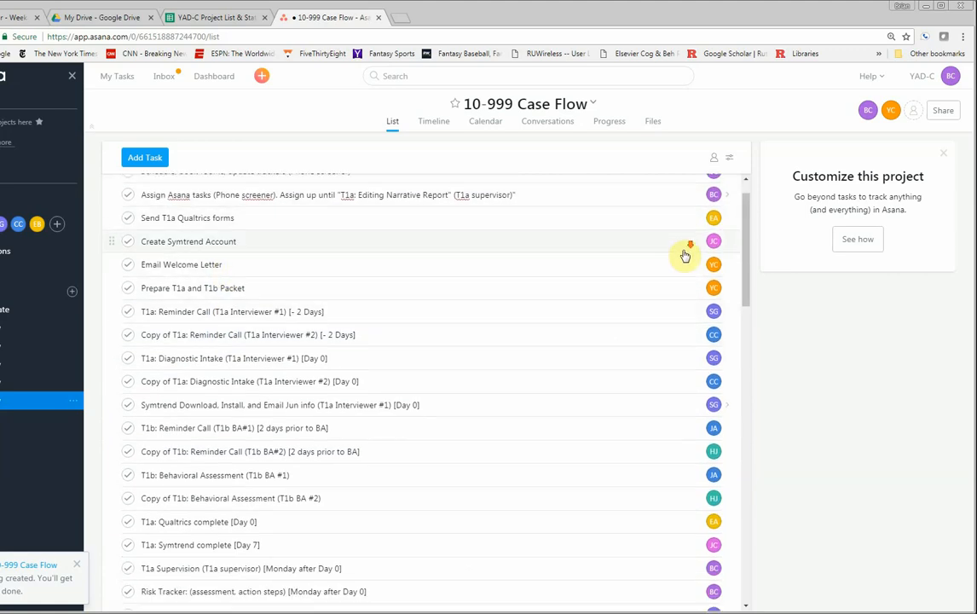
{"action": "scroll", "coordinate": [684, 256], "scroll_direction": "down", "scroll_amount": 5}
{"action": "scroll", "coordinate": [684, 259], "scroll_direction": "up", "scroll_amount": 6}
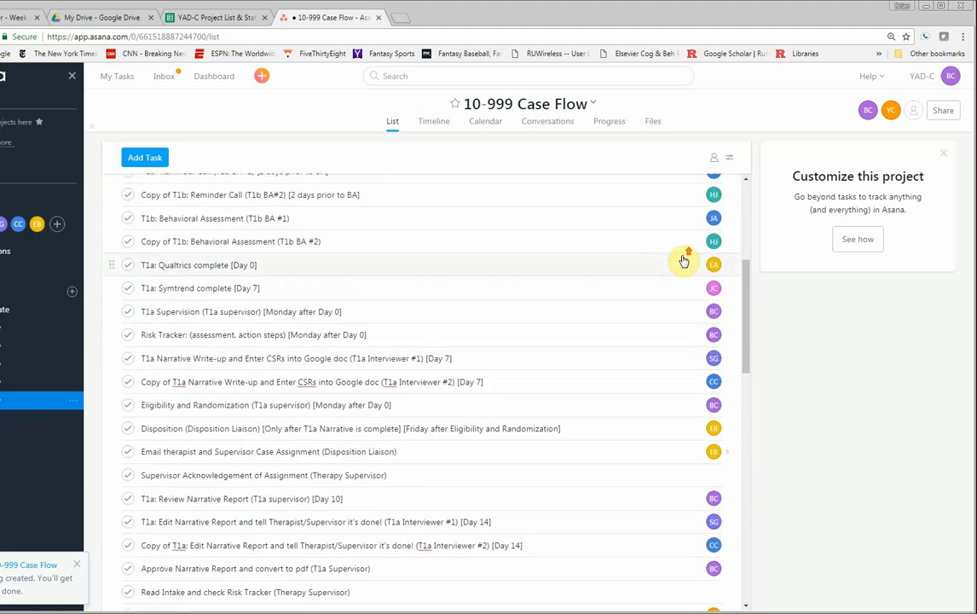
{"action": "scroll", "coordinate": [682, 260], "scroll_direction": "up", "scroll_amount": 2}
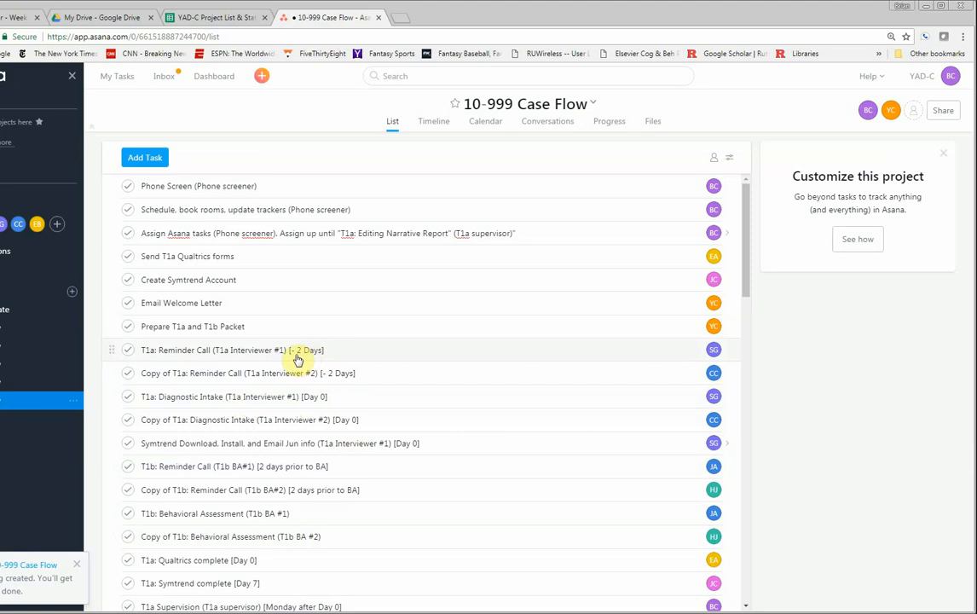
{"action": "scroll", "coordinate": [341, 418], "scroll_direction": "down", "scroll_amount": 3}
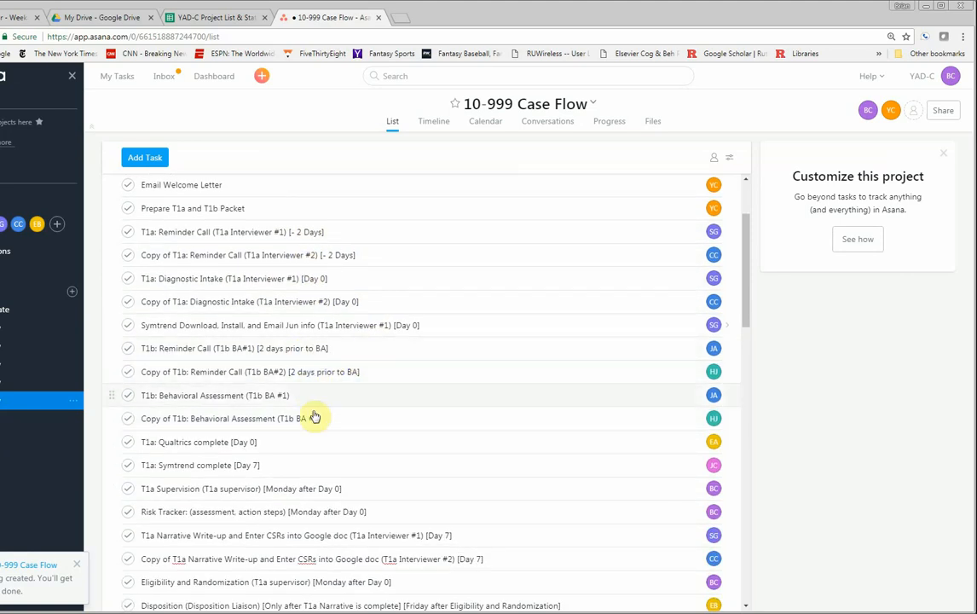
{"action": "scroll", "coordinate": [314, 413], "scroll_direction": "down", "scroll_amount": 2}
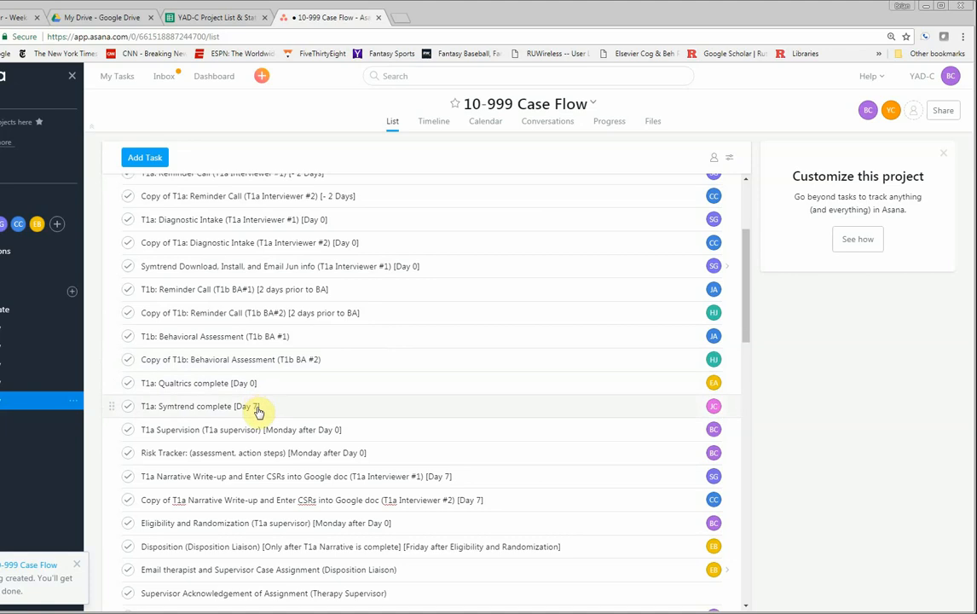
{"action": "scroll", "coordinate": [277, 410], "scroll_direction": "down", "scroll_amount": 3}
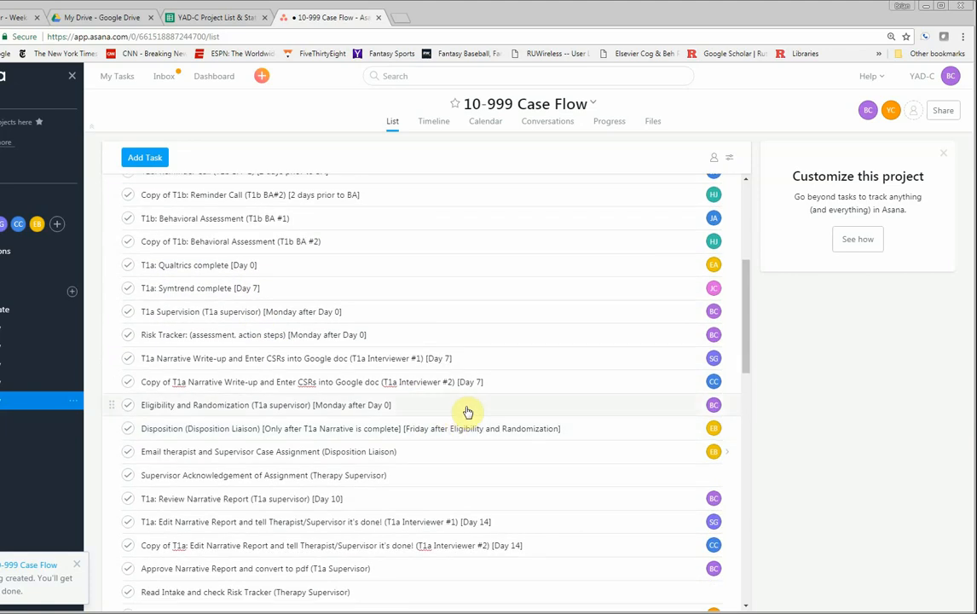
{"action": "scroll", "coordinate": [452, 425], "scroll_direction": "down", "scroll_amount": 1}
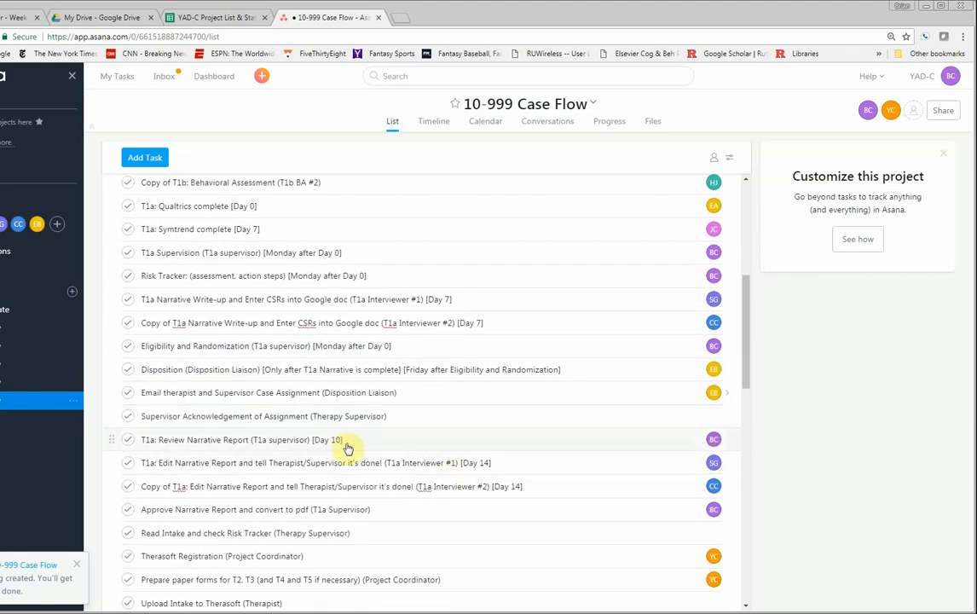
{"action": "scroll", "coordinate": [348, 450], "scroll_direction": "up", "scroll_amount": 1}
{"action": "scroll", "coordinate": [349, 450], "scroll_direction": "up", "scroll_amount": 5}
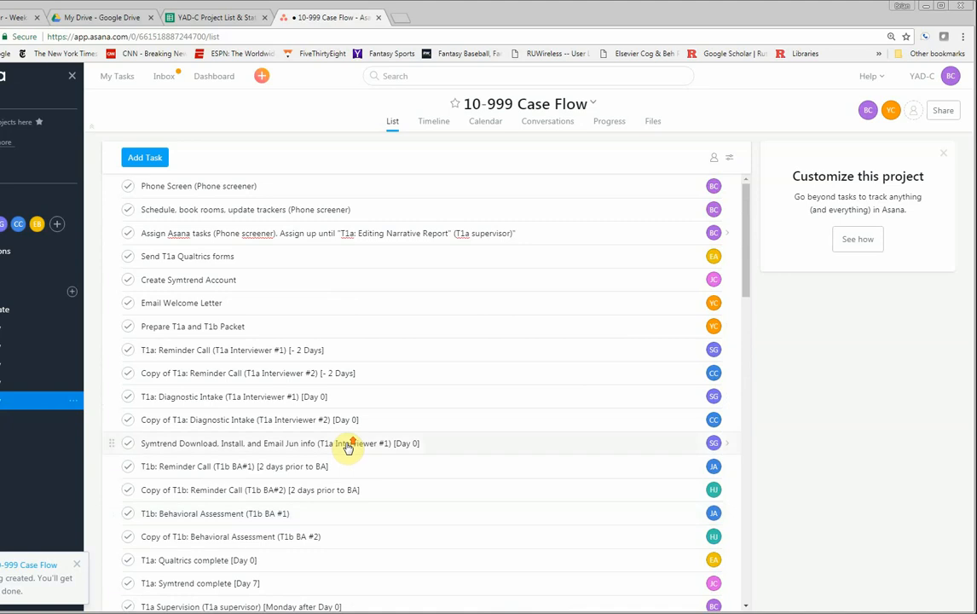
{"action": "scroll", "coordinate": [705, 328], "scroll_direction": "down", "scroll_amount": 8}
{"action": "scroll", "coordinate": [702, 331], "scroll_direction": "up", "scroll_amount": 8}
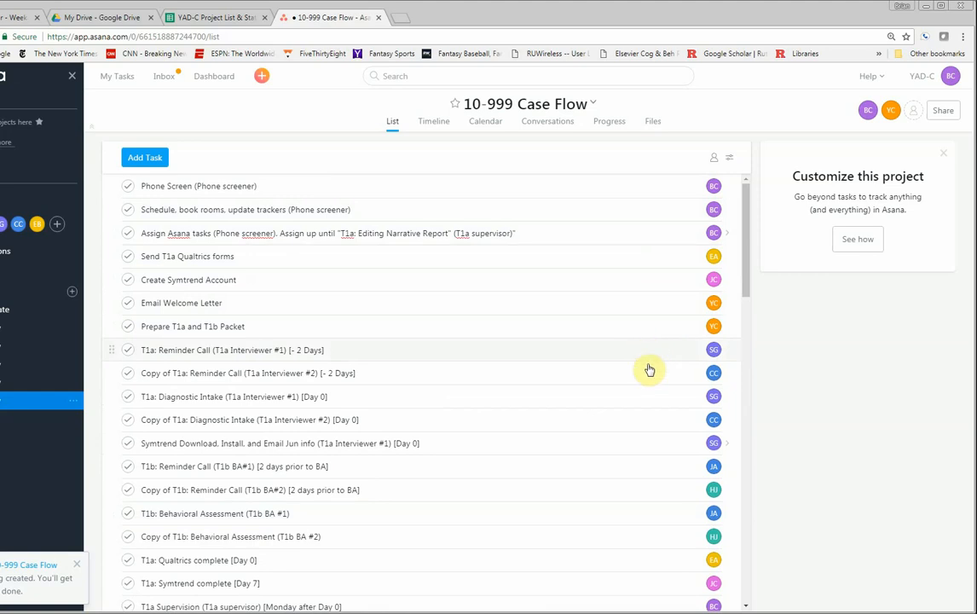
- Set the due date of the T1a: Diagnostic Intake task for T1a Interviewer #1 to Wednesday, May 9, 2018
{"action": "left_click", "coordinate": [679, 401]}
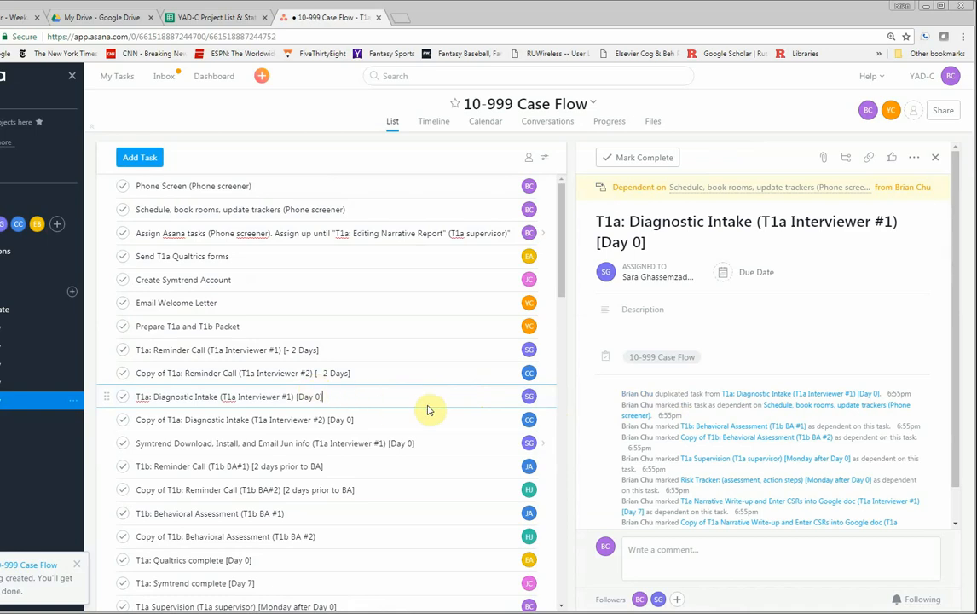
{"action": "left_click", "coordinate": [740, 274]}
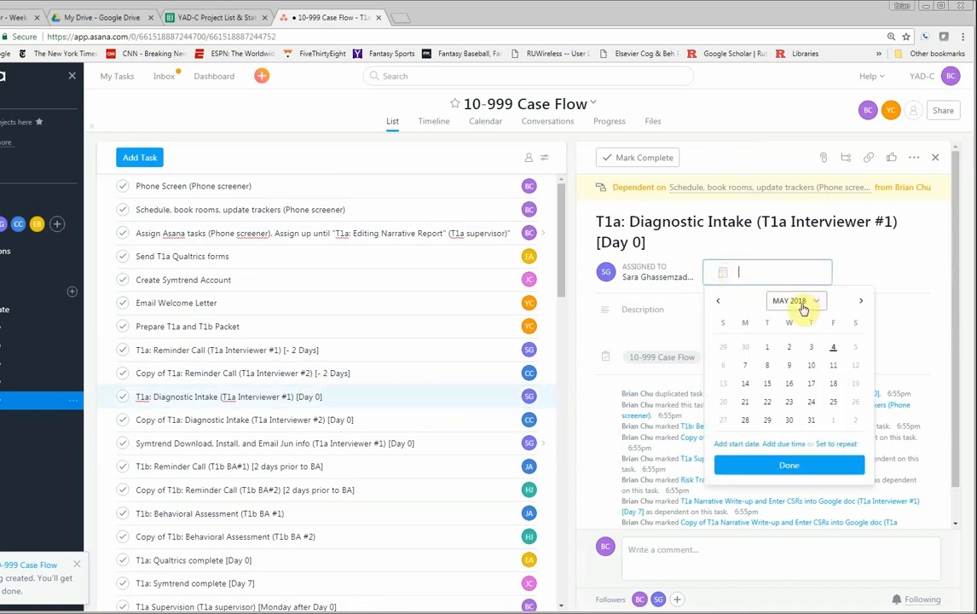
{"action": "left_click", "coordinate": [789, 365]}
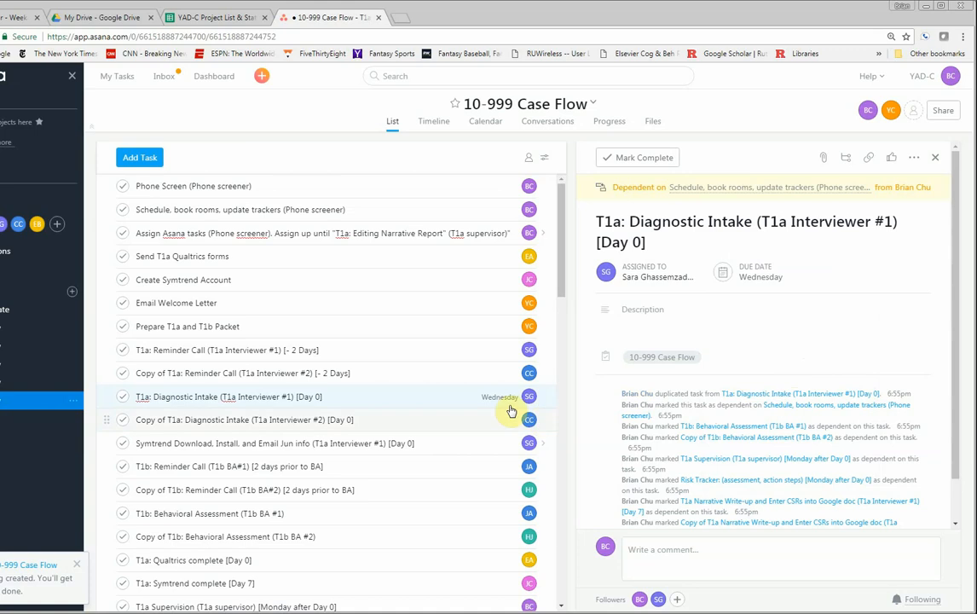
- Set the due dates of both T1a: Reminder Call tasks, for Interviewer #1 and Interviewer #2, to Monday, May 7, 2018
{"action": "left_click", "coordinate": [493, 350]}
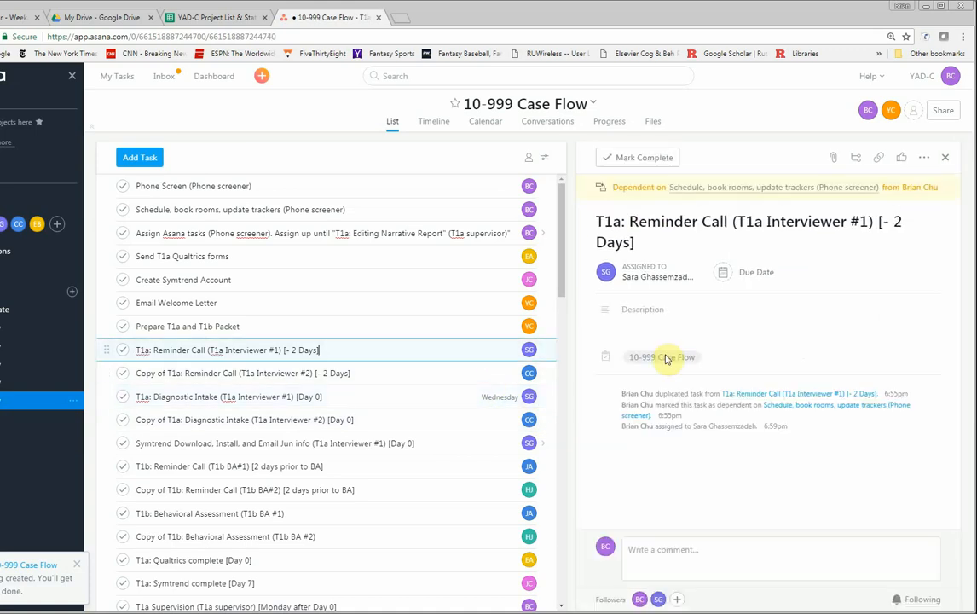
{"action": "left_click", "coordinate": [729, 274]}
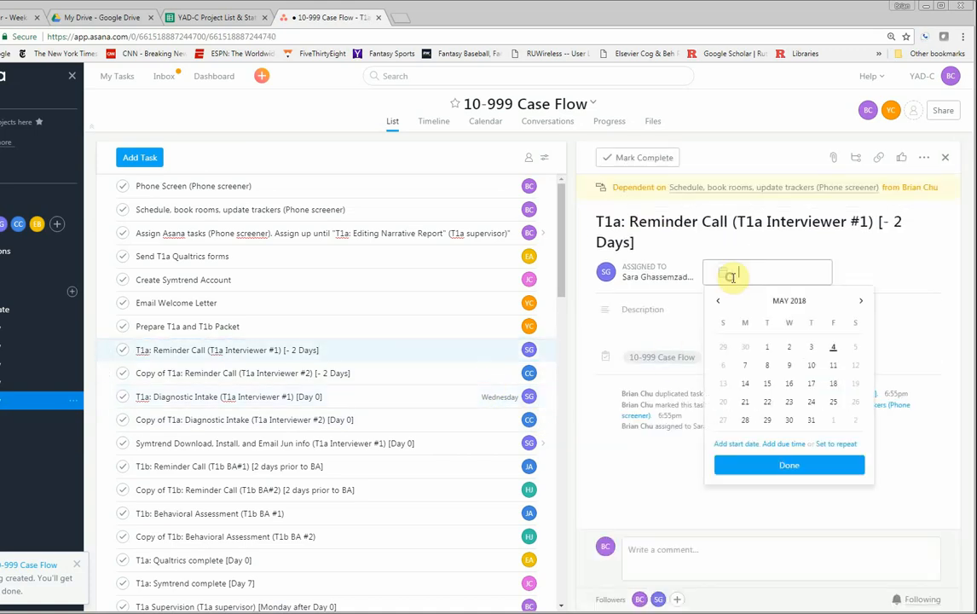
{"action": "left_click", "coordinate": [743, 365]}
{"action": "left_click", "coordinate": [505, 375]}
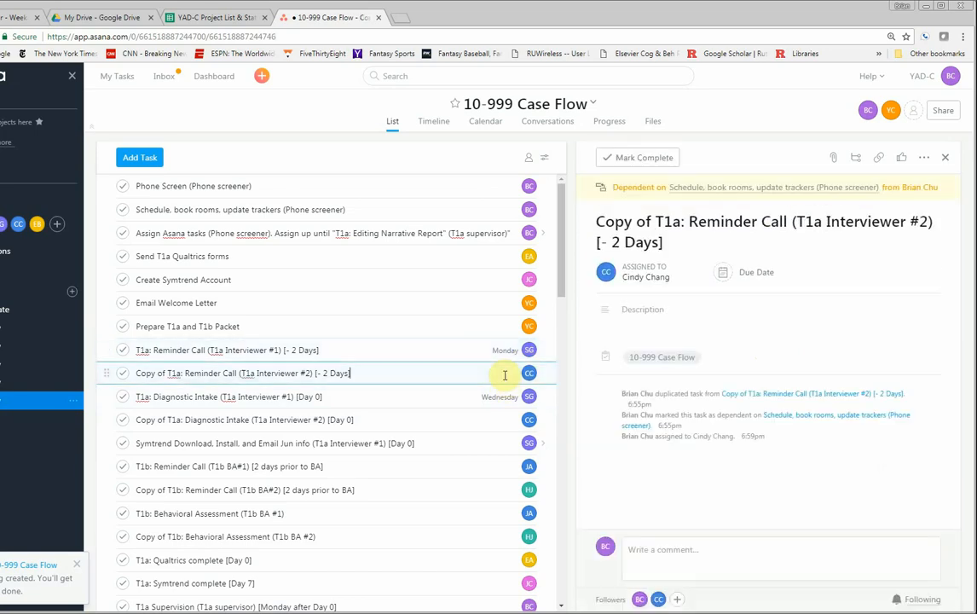
{"action": "left_click", "coordinate": [730, 272]}
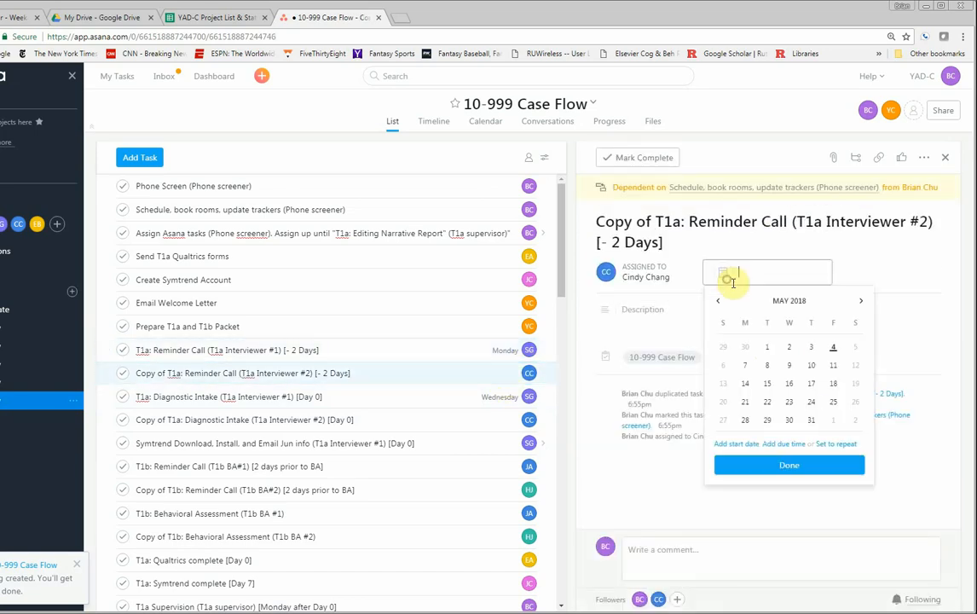
{"action": "left_click", "coordinate": [745, 369]}
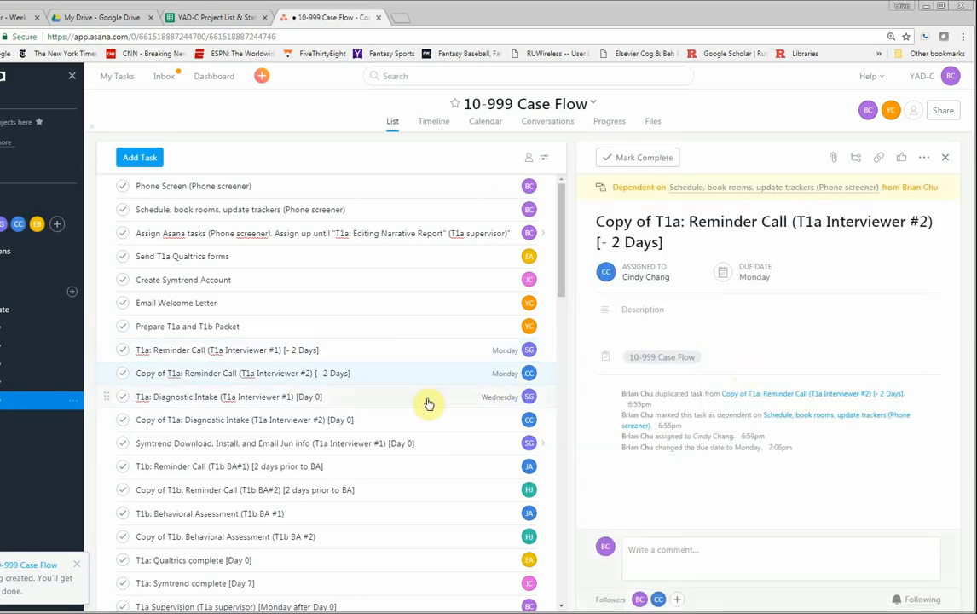
- Set the due dates of the T1a Interviewer #2 Diagnostic Intake copy and the Symtrend Download, Install task to Wednesday, May 9, 2018
{"action": "left_click", "coordinate": [505, 418]}
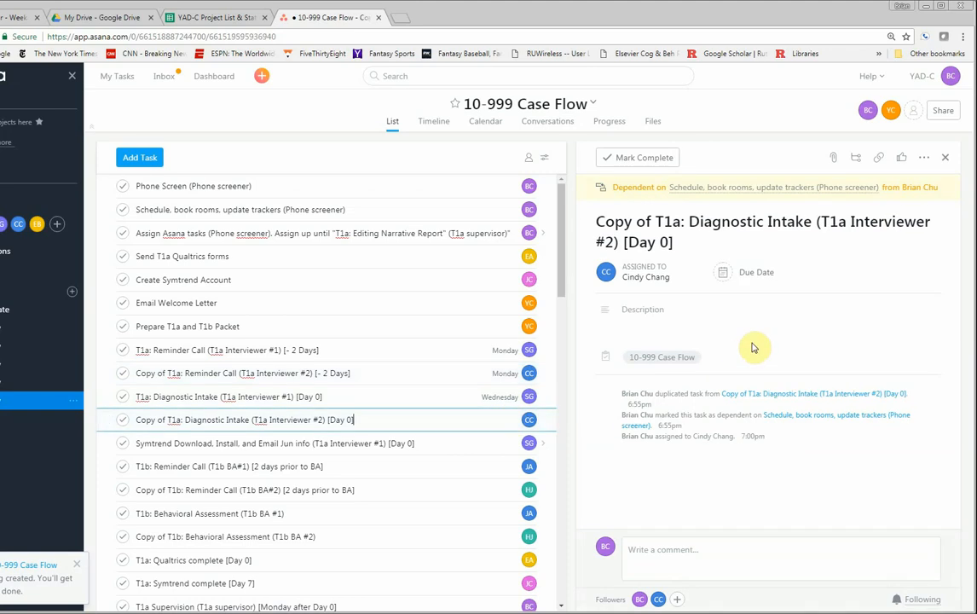
{"action": "left_click", "coordinate": [729, 273]}
{"action": "left_click", "coordinate": [789, 369]}
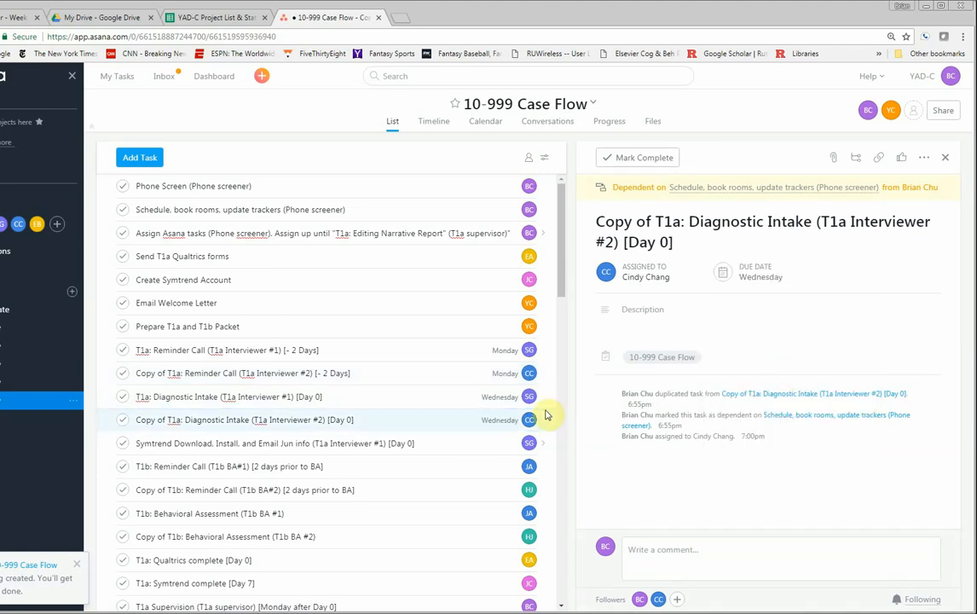
{"action": "left_click", "coordinate": [504, 445]}
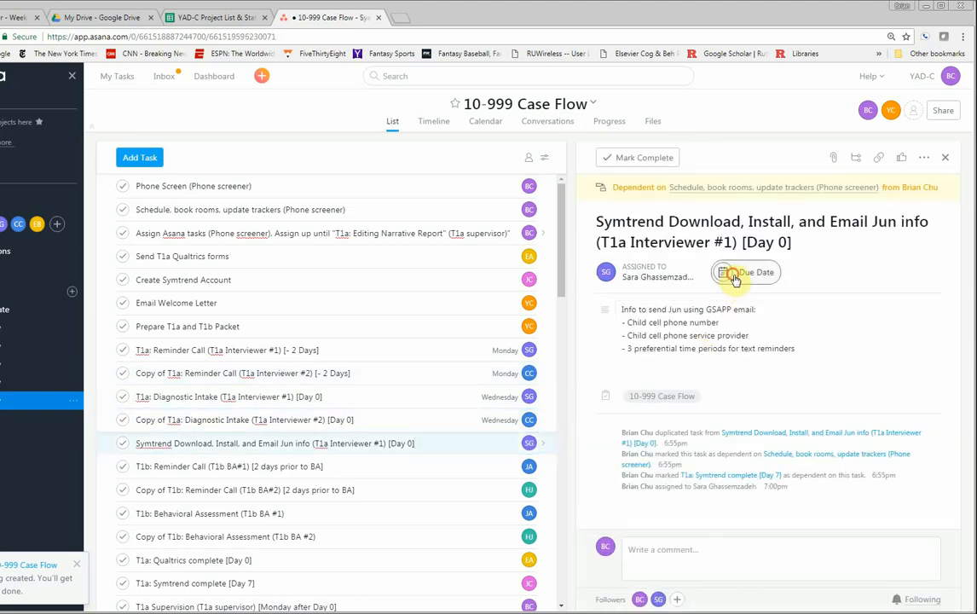
{"action": "left_click", "coordinate": [731, 272]}
{"action": "left_click", "coordinate": [788, 365]}
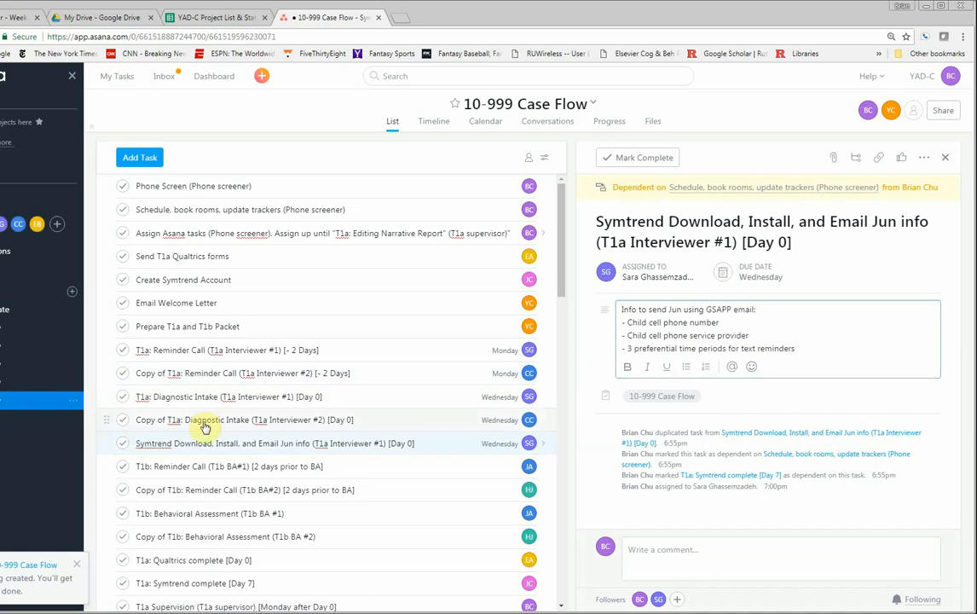
- Set the due dates of both T1b: Behavioral Assessment tasks, for BA #1 and BA #2, to May 16, 2018
{"action": "scroll", "coordinate": [474, 428], "scroll_direction": "down", "scroll_amount": 2}
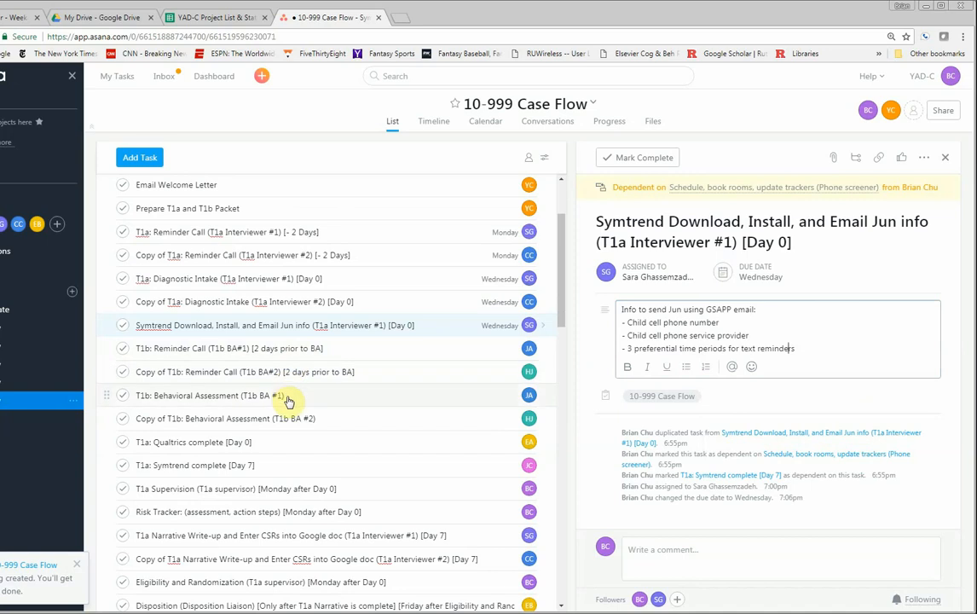
{"action": "left_click", "coordinate": [502, 398]}
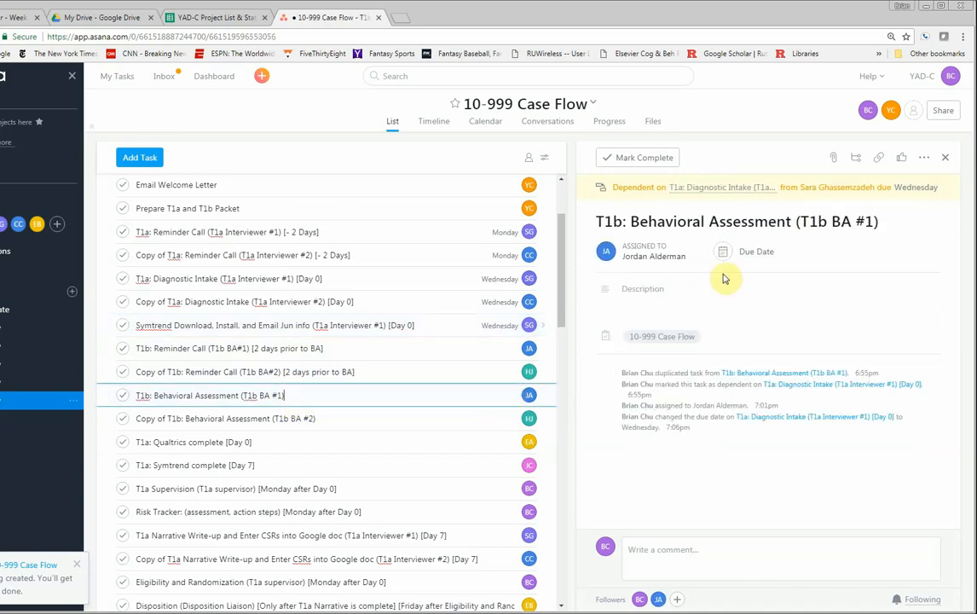
{"action": "left_click", "coordinate": [731, 252]}
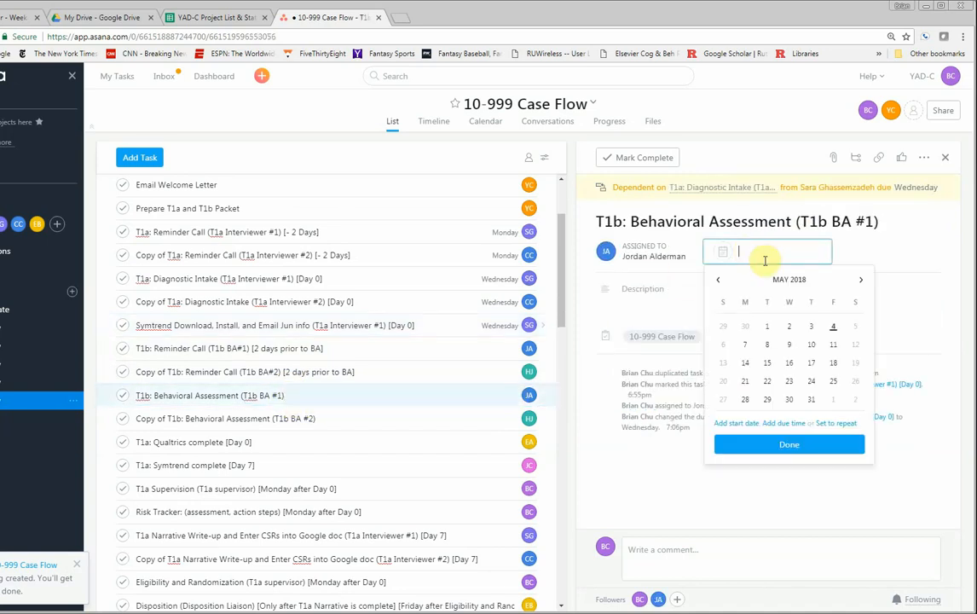
{"action": "left_click", "coordinate": [790, 364]}
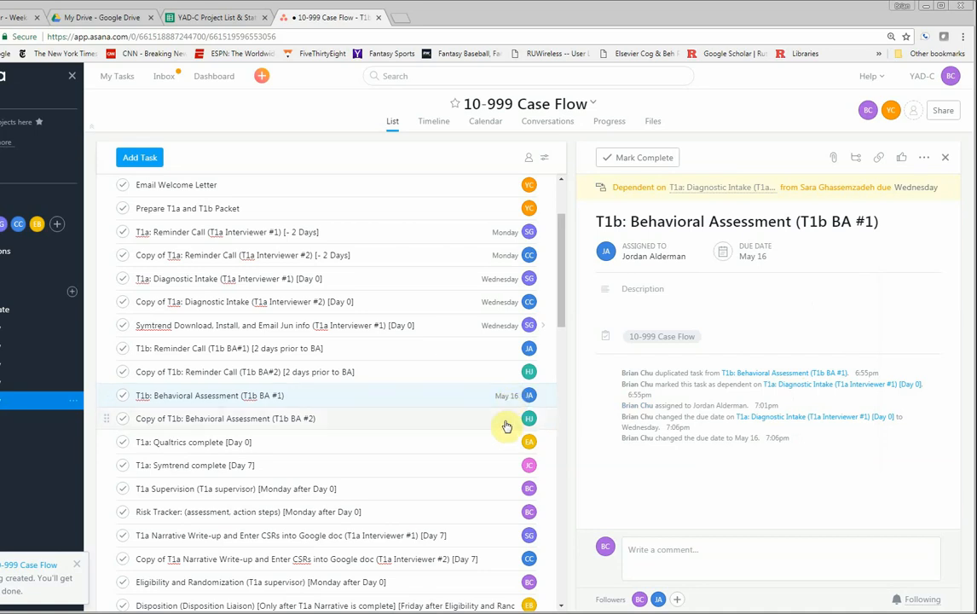
{"action": "left_click", "coordinate": [505, 417]}
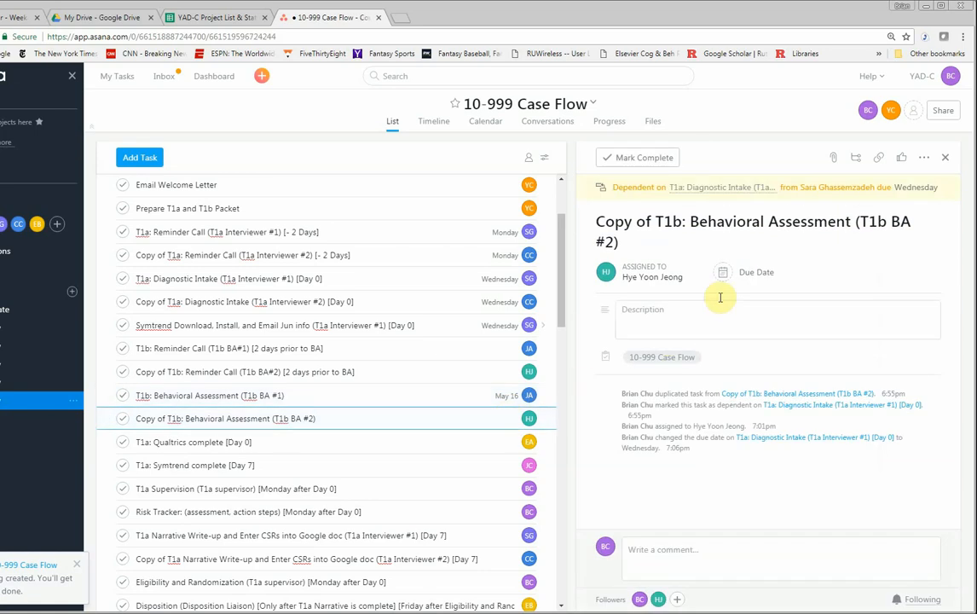
{"action": "left_click", "coordinate": [730, 271]}
{"action": "left_click", "coordinate": [787, 380]}
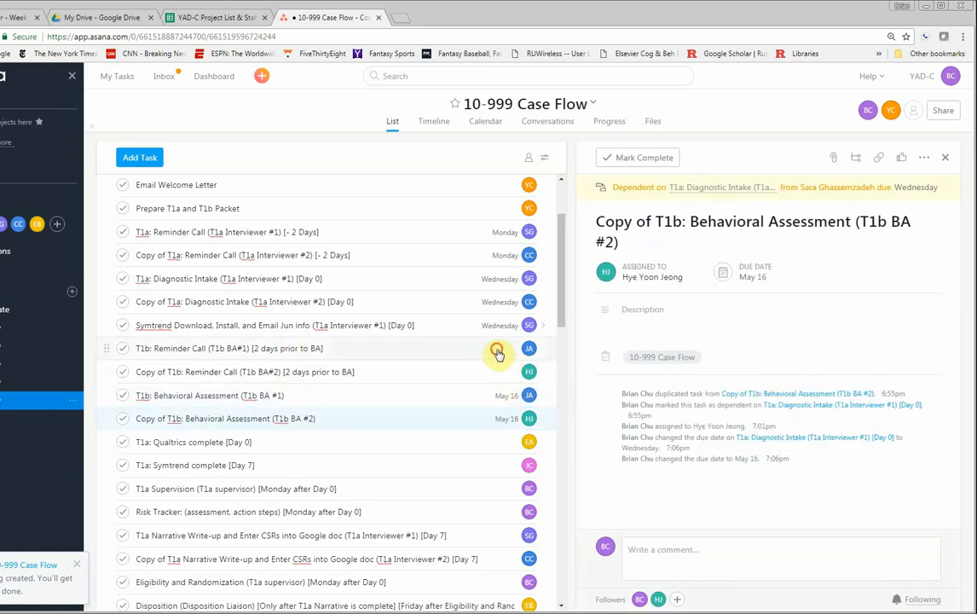
- Set the due dates of both T1b: Reminder Call tasks, for BA#1 and BA#2, to May 14, 2018
{"action": "left_click", "coordinate": [498, 353]}
{"action": "left_click", "coordinate": [752, 247]}
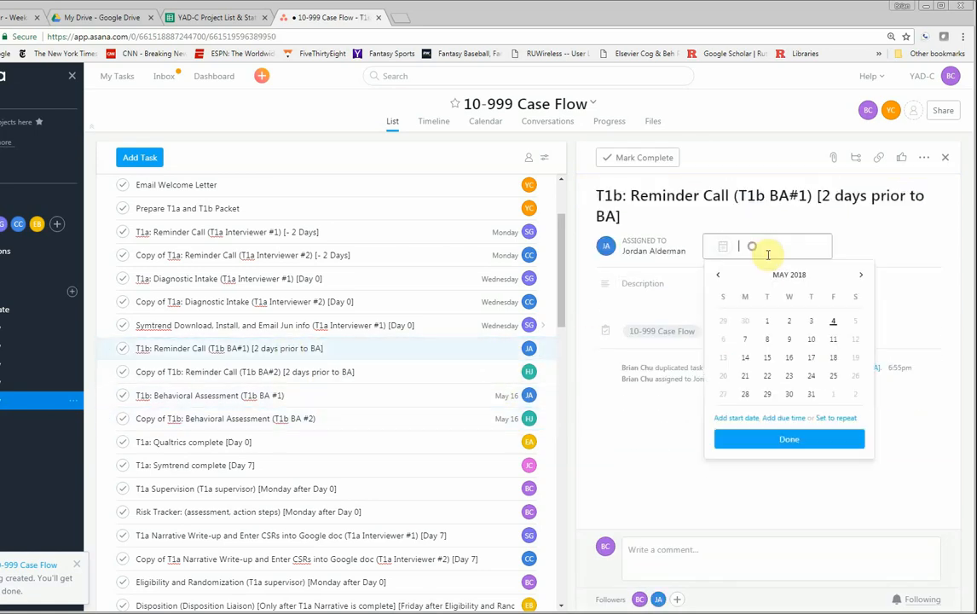
{"action": "left_click", "coordinate": [745, 356]}
{"action": "left_click", "coordinate": [550, 372]}
{"action": "left_click", "coordinate": [716, 250]}
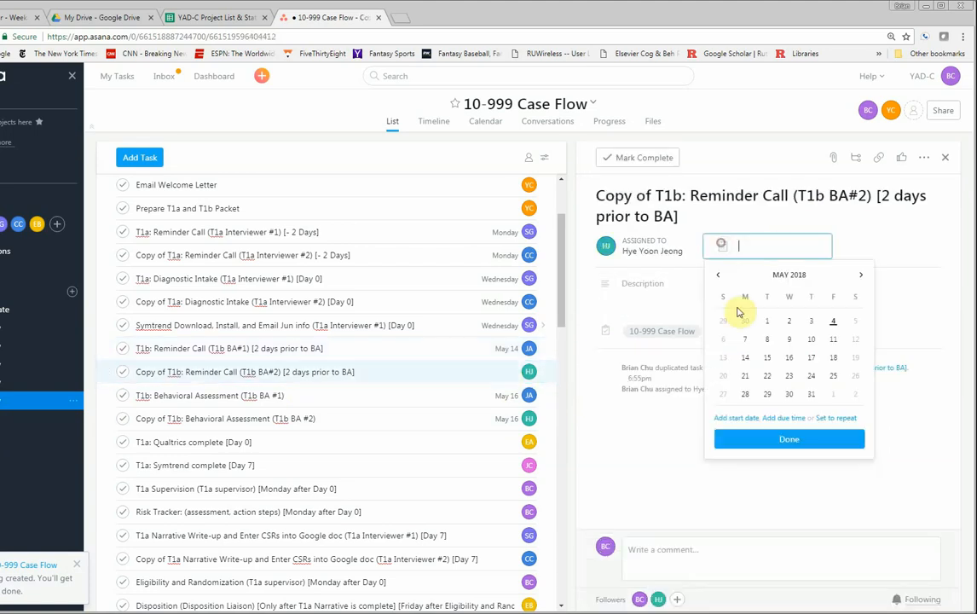
{"action": "left_click", "coordinate": [742, 359]}
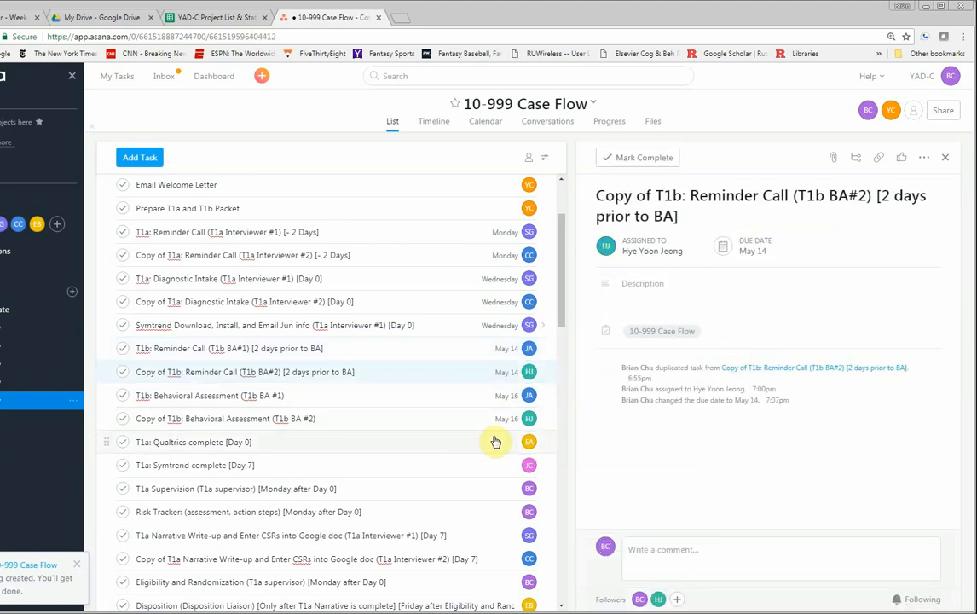
- Set the due date of the T1a: Qualtrics complete [Day 0] task to Wednesday, May 9, 2018
{"action": "left_click", "coordinate": [494, 442]}
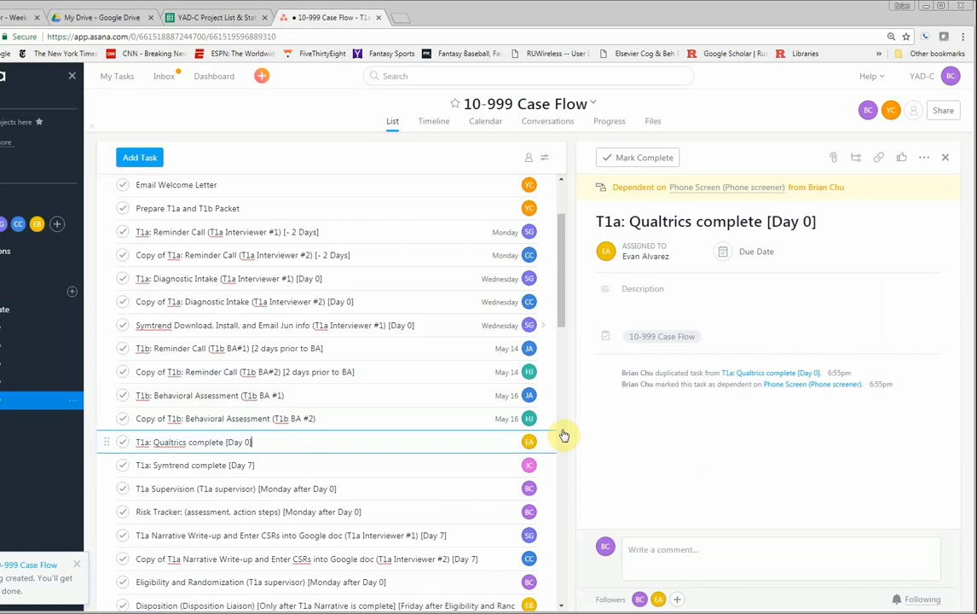
{"action": "left_click", "coordinate": [746, 256]}
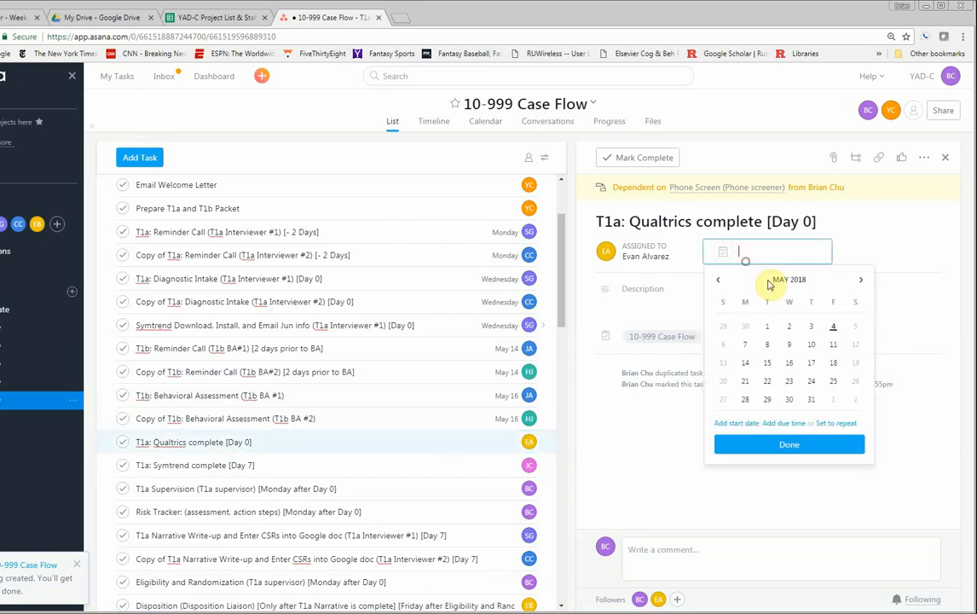
{"action": "left_click", "coordinate": [786, 346]}
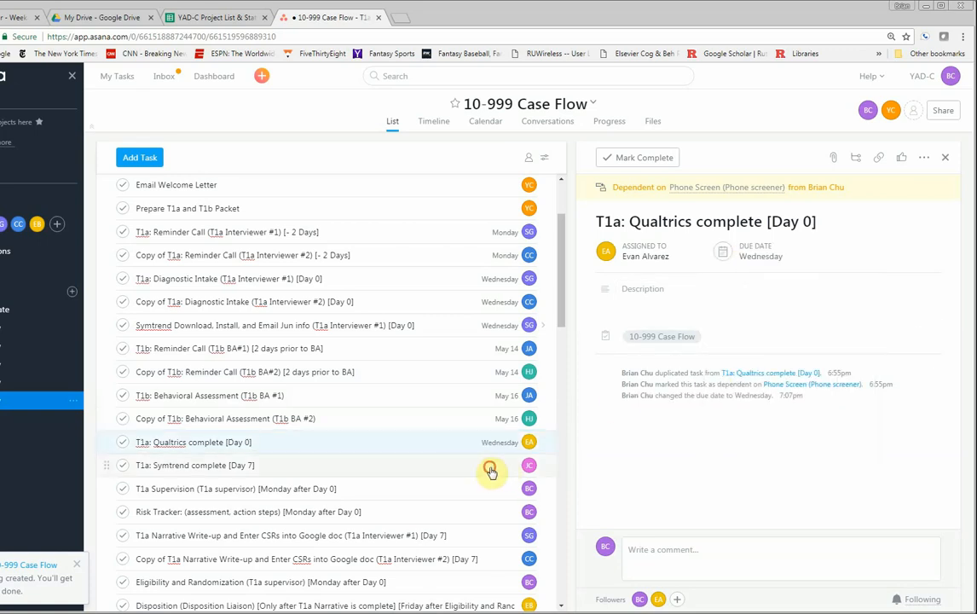
- Set the due date of the T1a: Symtrend complete [Day 7] task to May 16, 2018
{"action": "left_click", "coordinate": [490, 466]}
{"action": "left_click", "coordinate": [745, 252]}
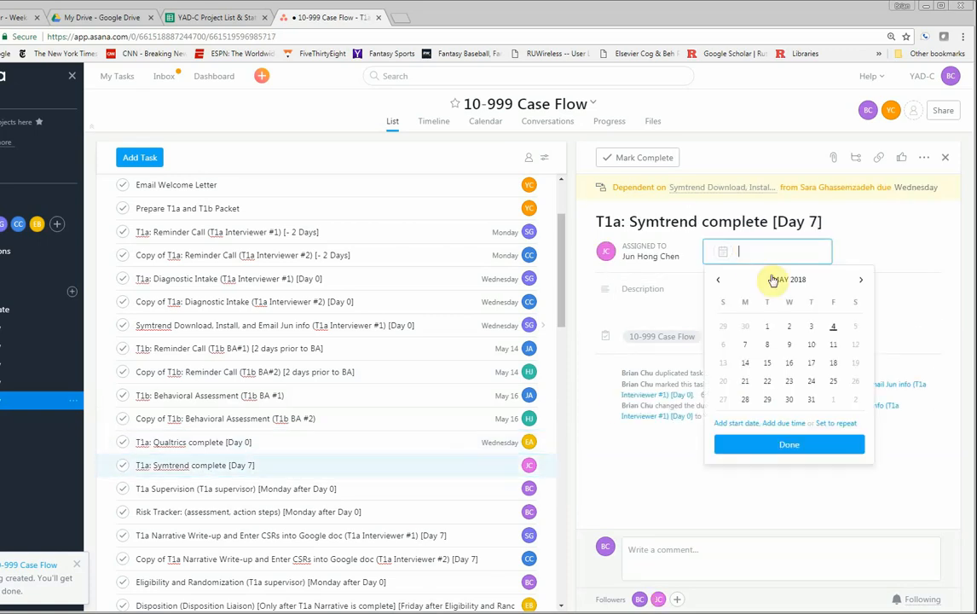
{"action": "left_click", "coordinate": [789, 345]}
{"action": "left_click", "coordinate": [789, 362]}
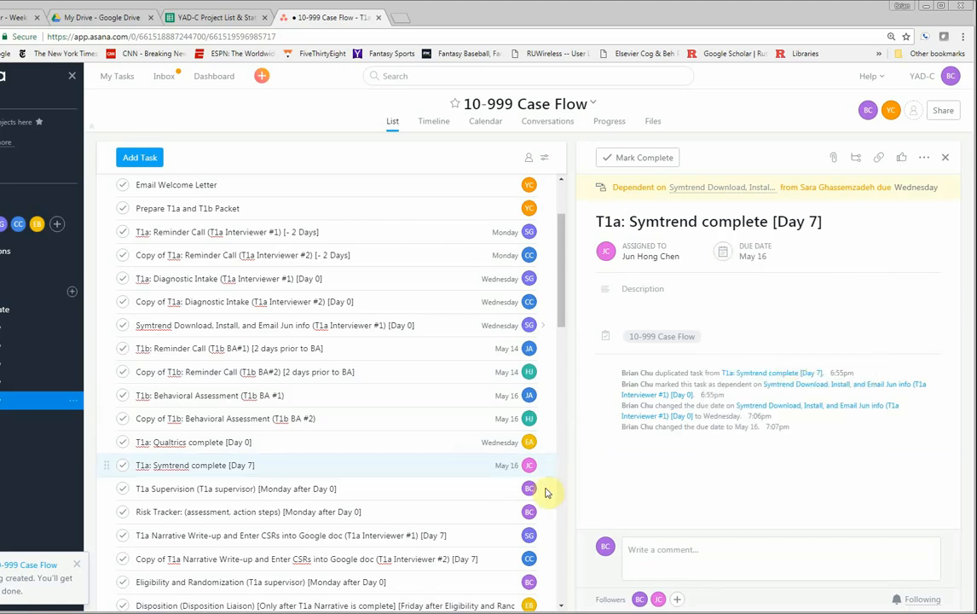
- Set the due dates of the T1a Supervision and Risk Tracker tasks to Wednesday, May 9, 2018
{"action": "left_click", "coordinate": [504, 490]}
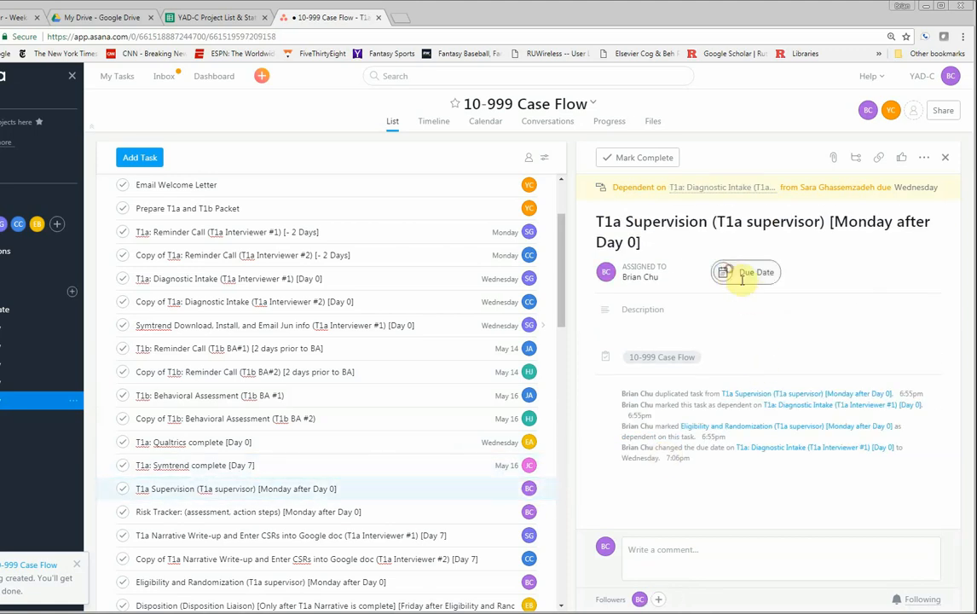
{"action": "left_click", "coordinate": [740, 275]}
{"action": "left_click", "coordinate": [788, 367]}
{"action": "left_click", "coordinate": [460, 512]}
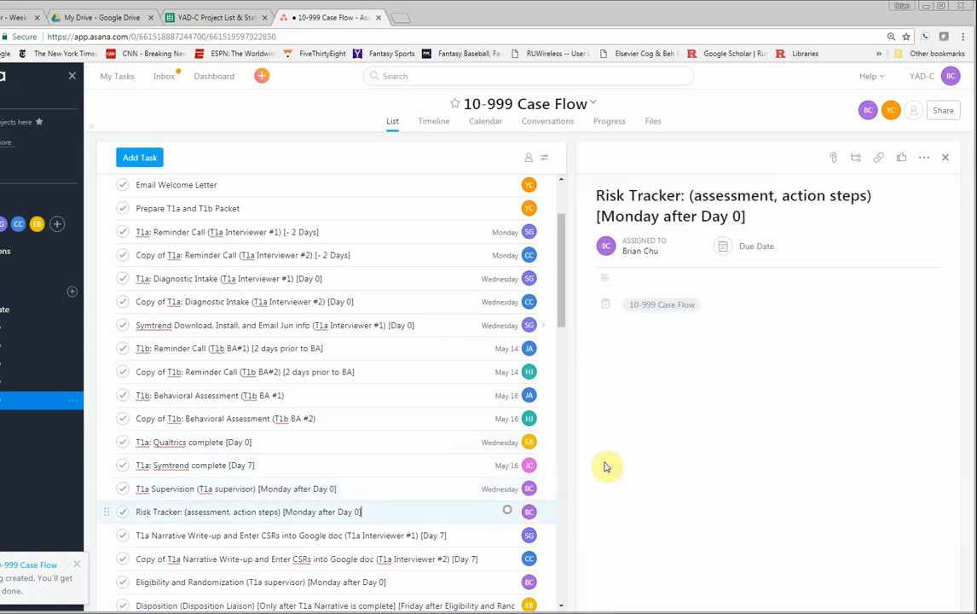
{"action": "left_click", "coordinate": [724, 272]}
{"action": "left_click", "coordinate": [789, 365]}
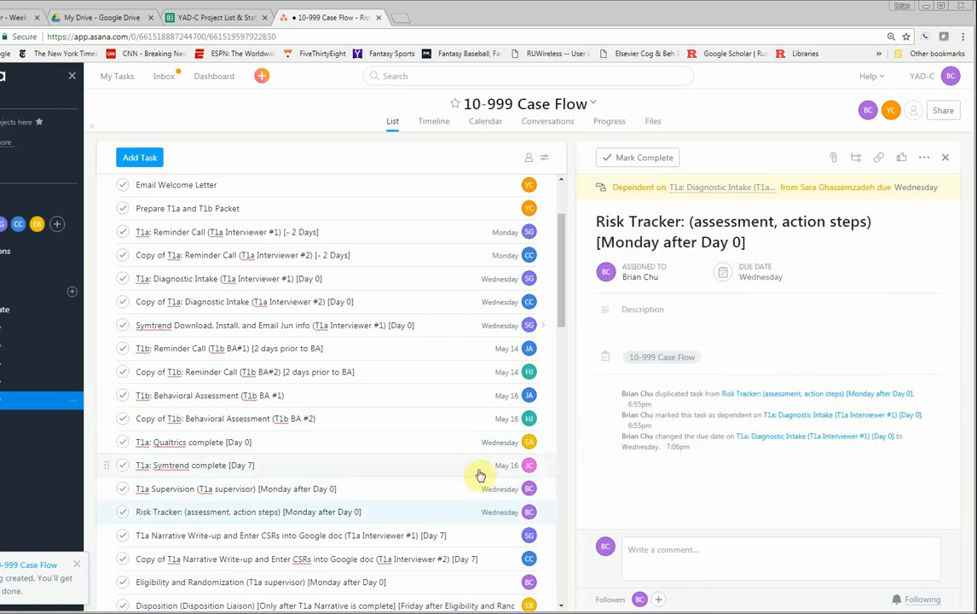
- Set the due dates of both T1a Narrative Write-up and Enter CSRs tasks, for Interviewer #1 and #2, to May 16, 2018
{"action": "scroll", "coordinate": [476, 470], "scroll_direction": "down", "scroll_amount": 3}
{"action": "left_click", "coordinate": [499, 417]}
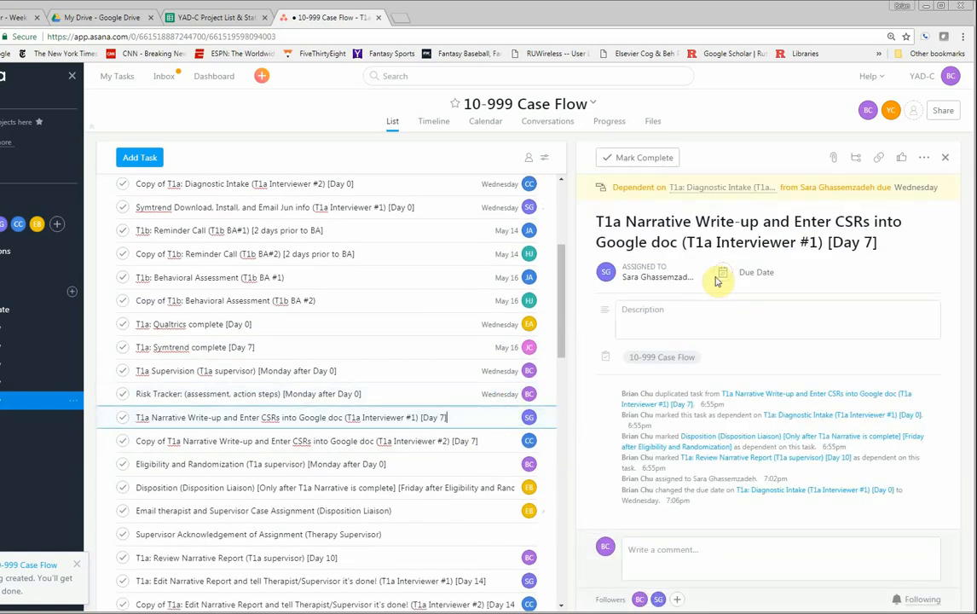
{"action": "left_click", "coordinate": [718, 274]}
{"action": "left_click", "coordinate": [788, 382]}
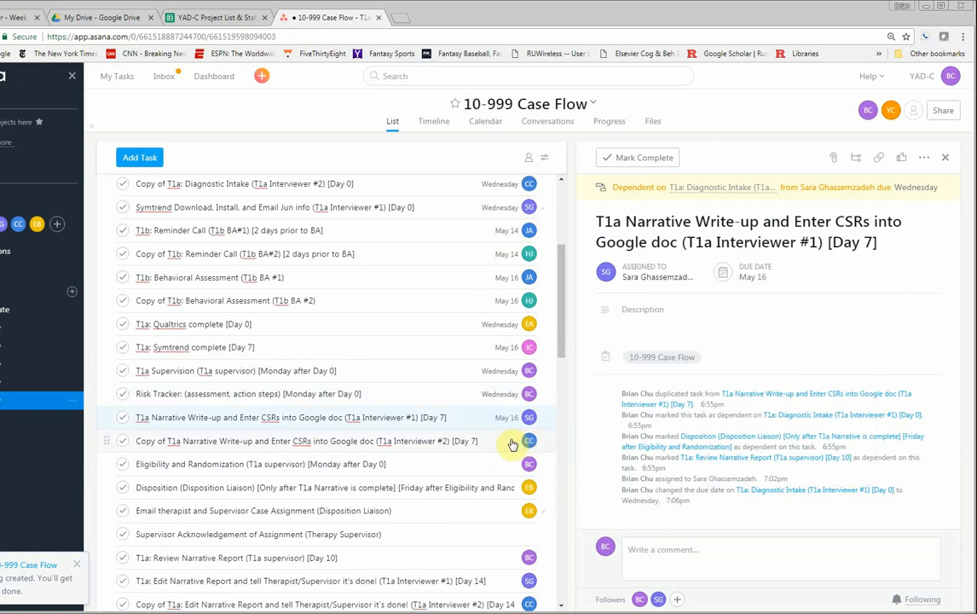
{"action": "left_click", "coordinate": [510, 441]}
{"action": "left_click", "coordinate": [731, 276]}
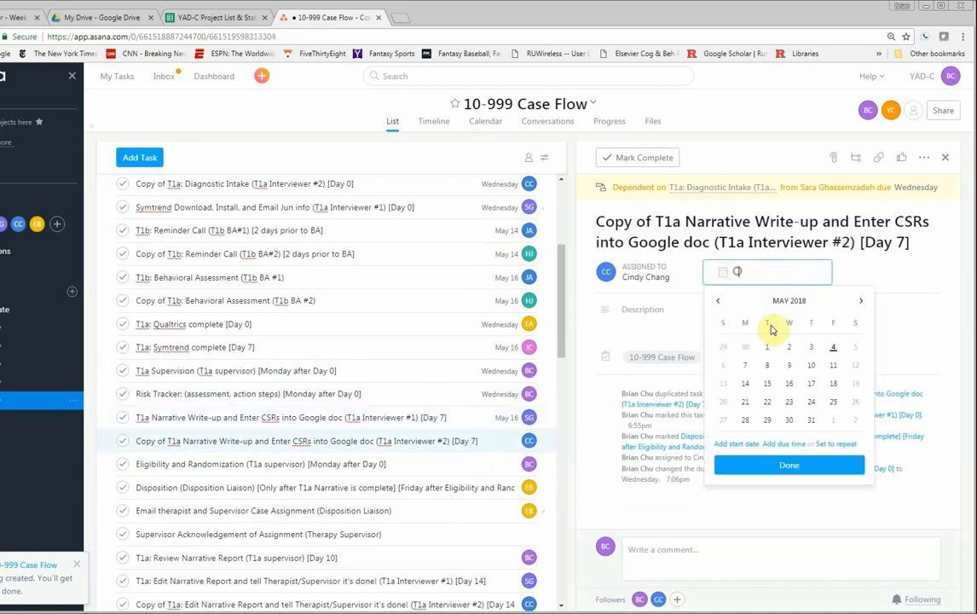
{"action": "left_click", "coordinate": [788, 384]}
- Set the due date of the Eligibility and Randomization (T1a supervisor) task to Monday, May 14, 2018
{"action": "left_click", "coordinate": [495, 463]}
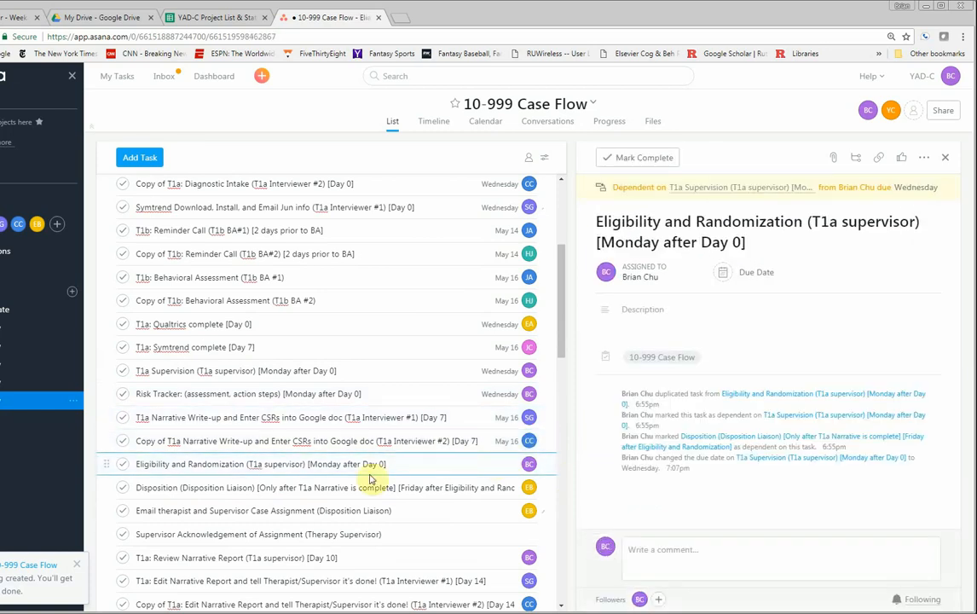
{"action": "scroll", "coordinate": [369, 378], "scroll_direction": "down", "scroll_amount": 3}
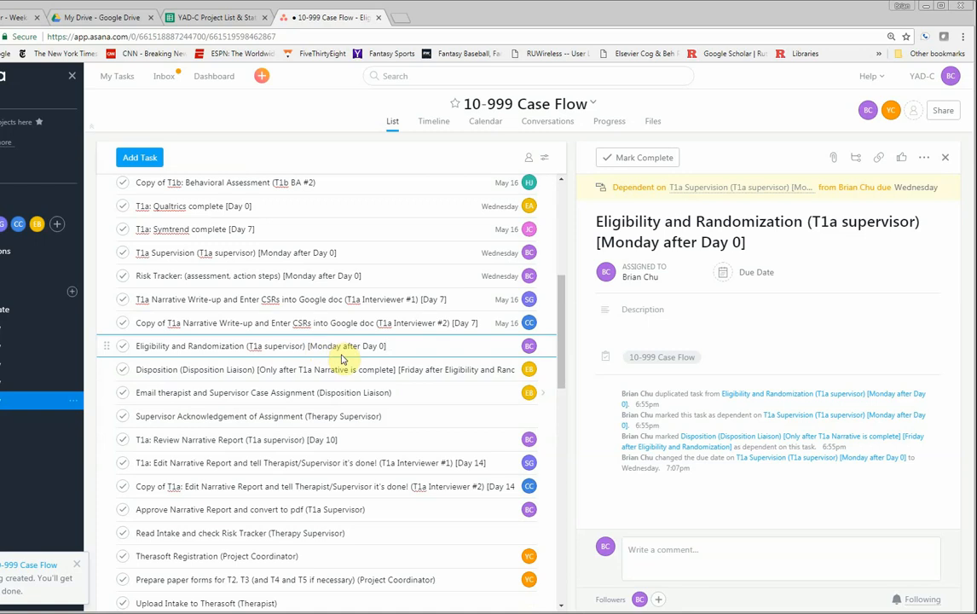
{"action": "left_click", "coordinate": [763, 278]}
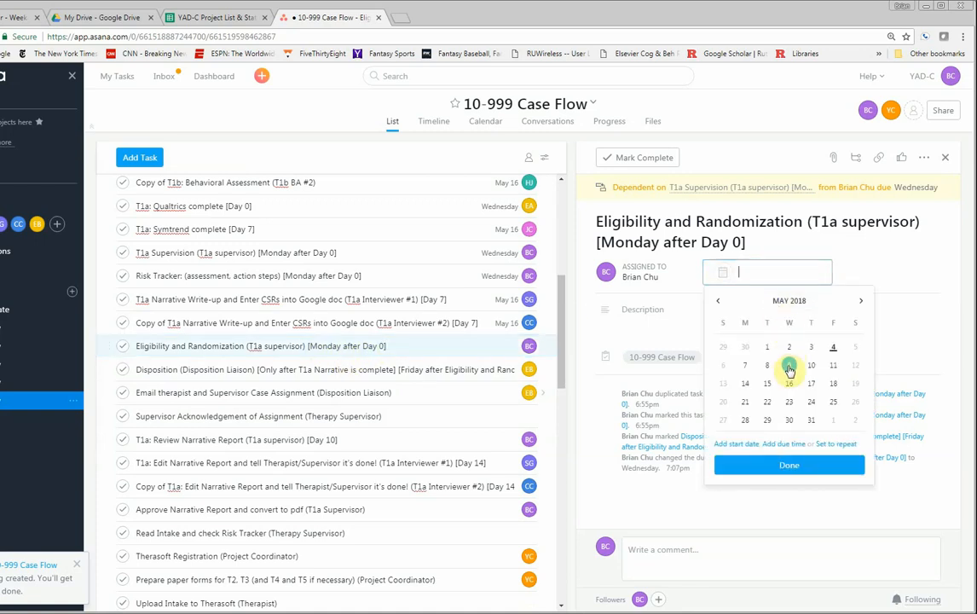
{"action": "left_click", "coordinate": [745, 385]}
{"action": "left_click", "coordinate": [745, 386]}
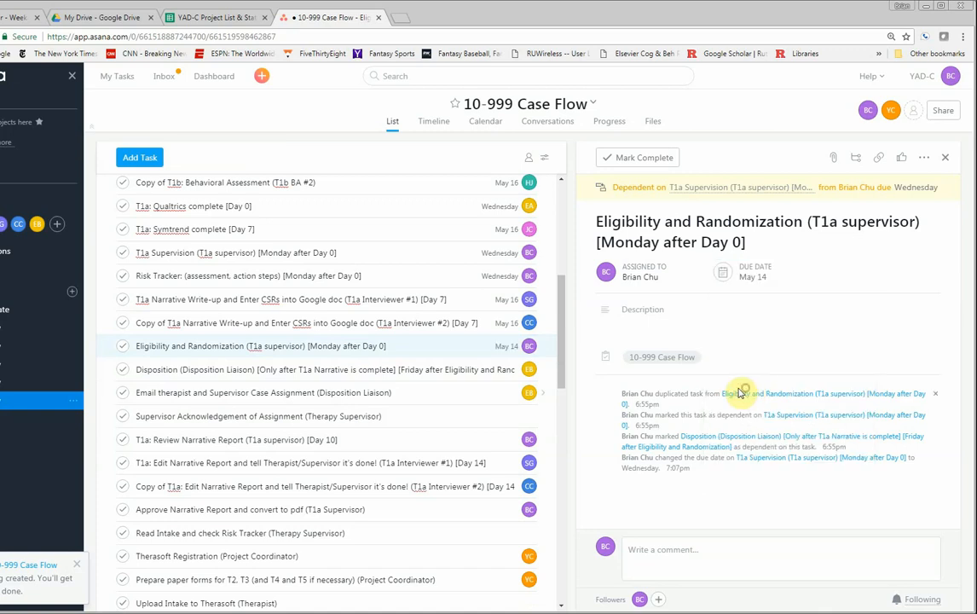
- Set the due date of the Disposition (Disposition Liaison) task to Friday, May 18, 2018
{"action": "left_click", "coordinate": [479, 373]}
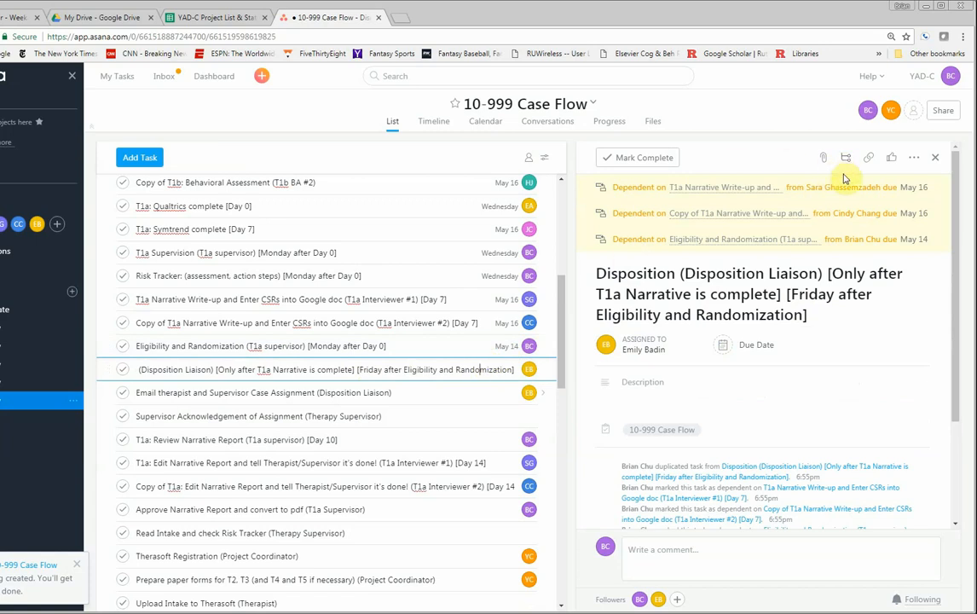
{"action": "left_click", "coordinate": [934, 158]}
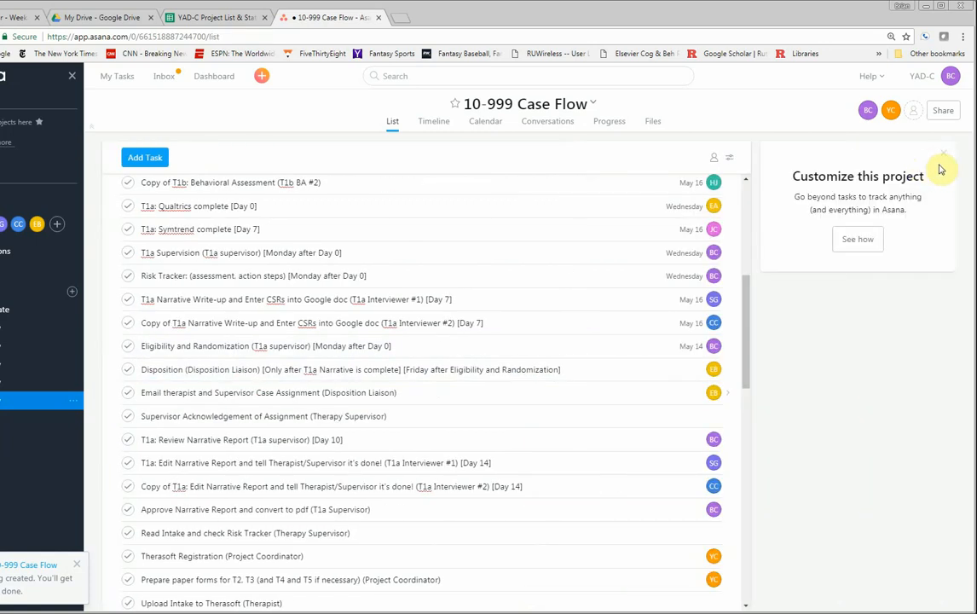
{"action": "left_click", "coordinate": [684, 371]}
{"action": "left_click", "coordinate": [752, 347]}
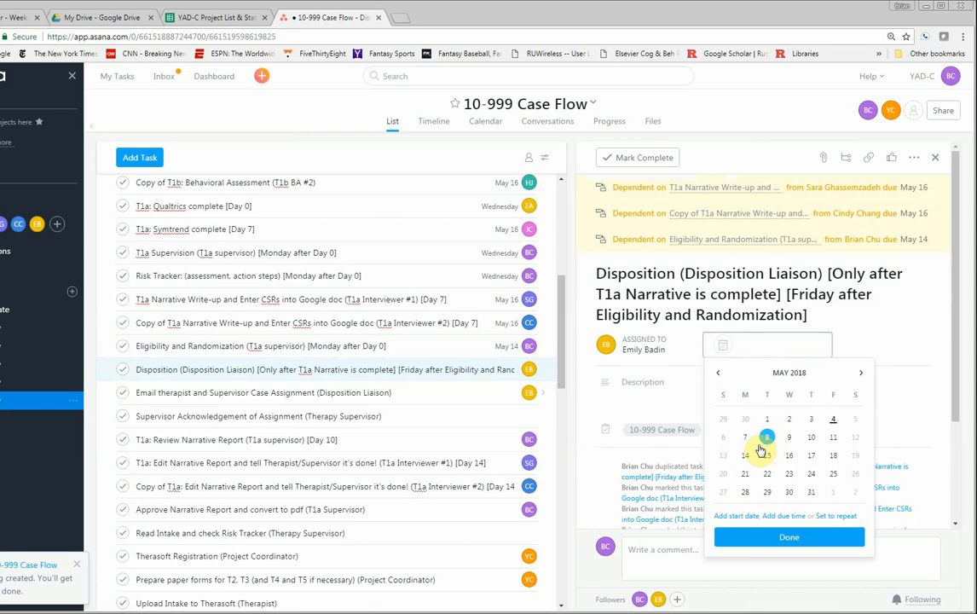
{"action": "left_click", "coordinate": [833, 458]}
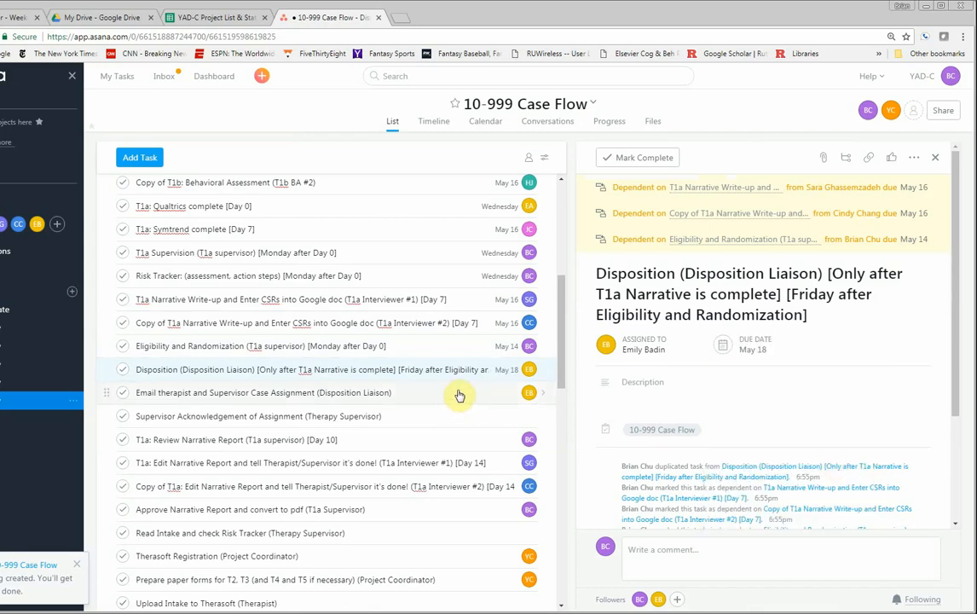
- Set the due date of the T1a: Review Narrative Report [Day 10] task to May 19, 2018
{"action": "left_click", "coordinate": [471, 441]}
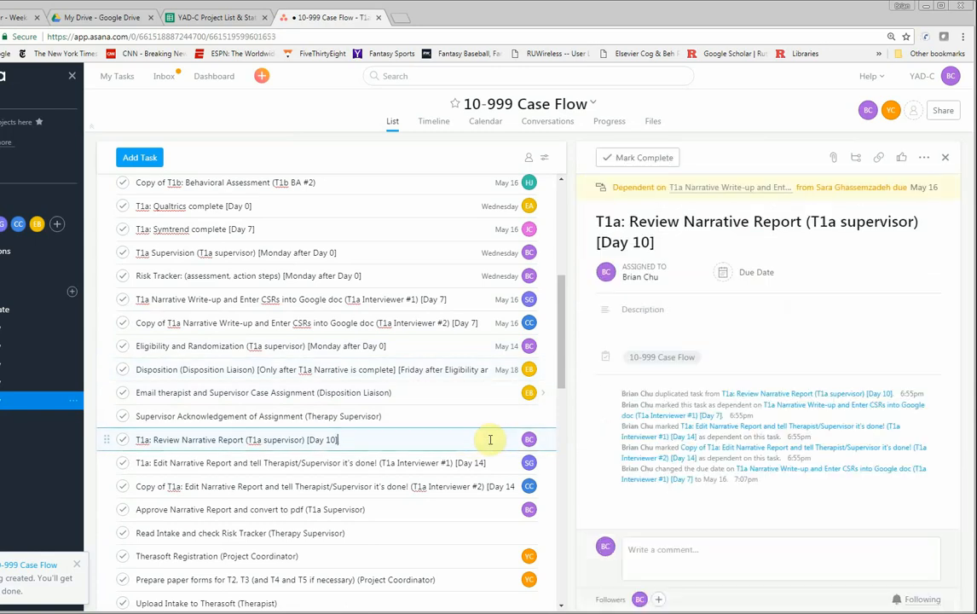
{"action": "left_click", "coordinate": [749, 273]}
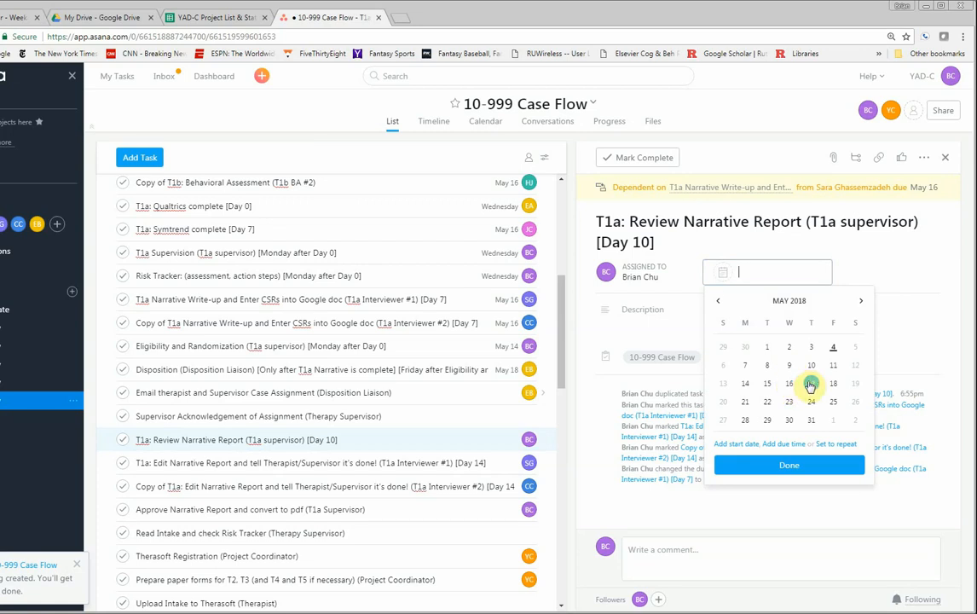
{"action": "left_click", "coordinate": [854, 384]}
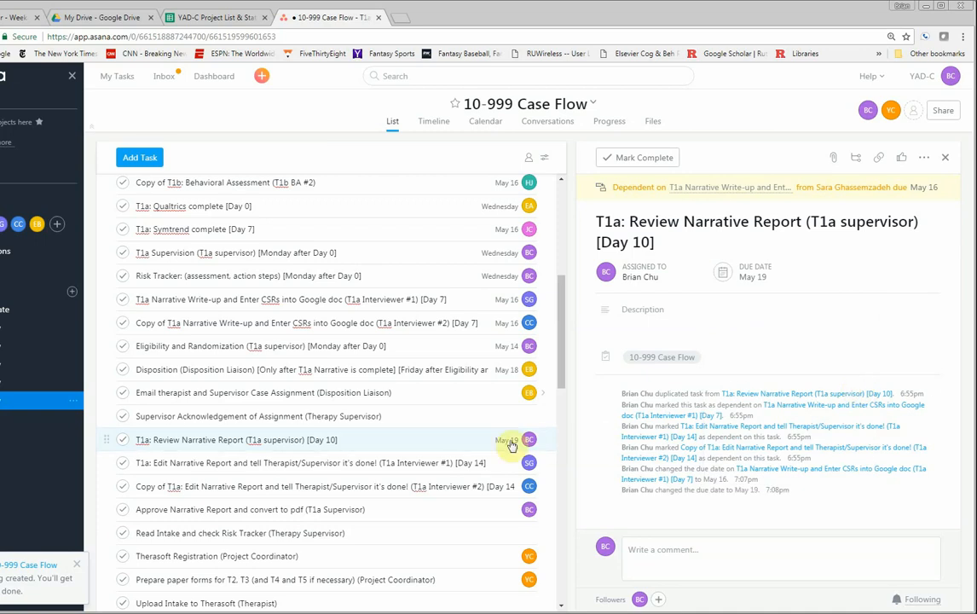
- Set the due dates of both T1a: Edit Narrative Report [Day 14] tasks, for Interviewer #1 and #2, to May 23, 2018
{"action": "left_click", "coordinate": [501, 464]}
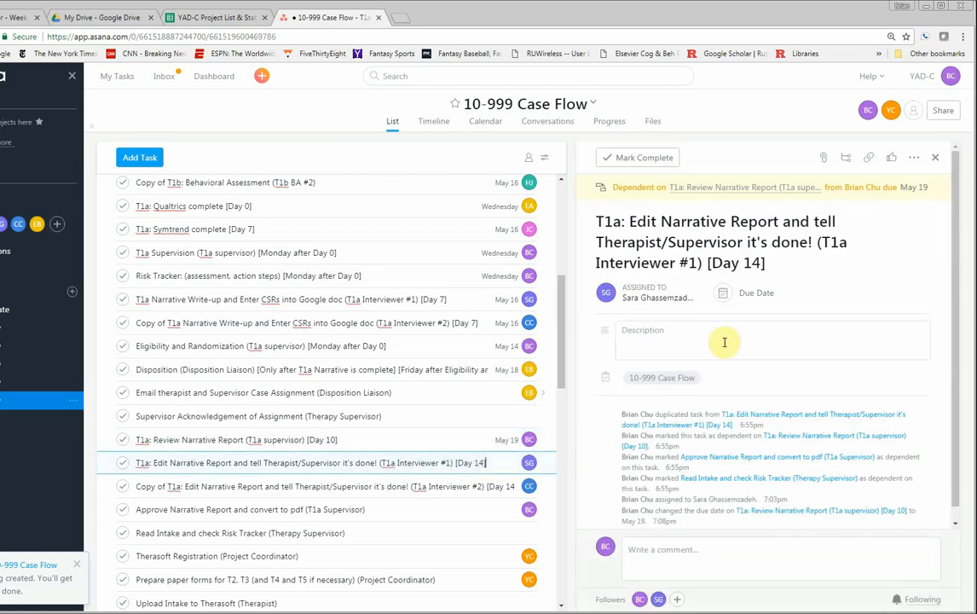
{"action": "left_click", "coordinate": [740, 294]}
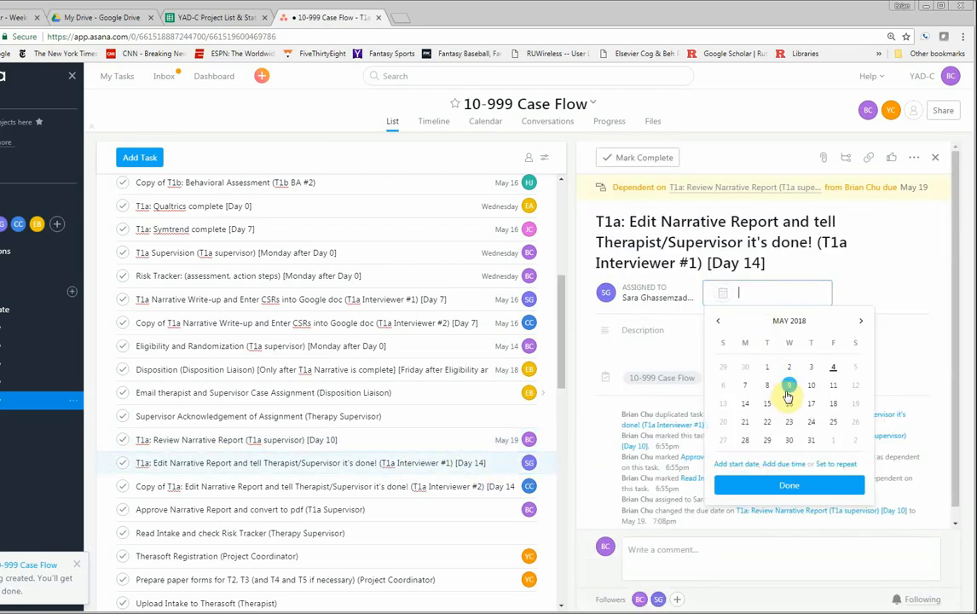
{"action": "left_click", "coordinate": [788, 421]}
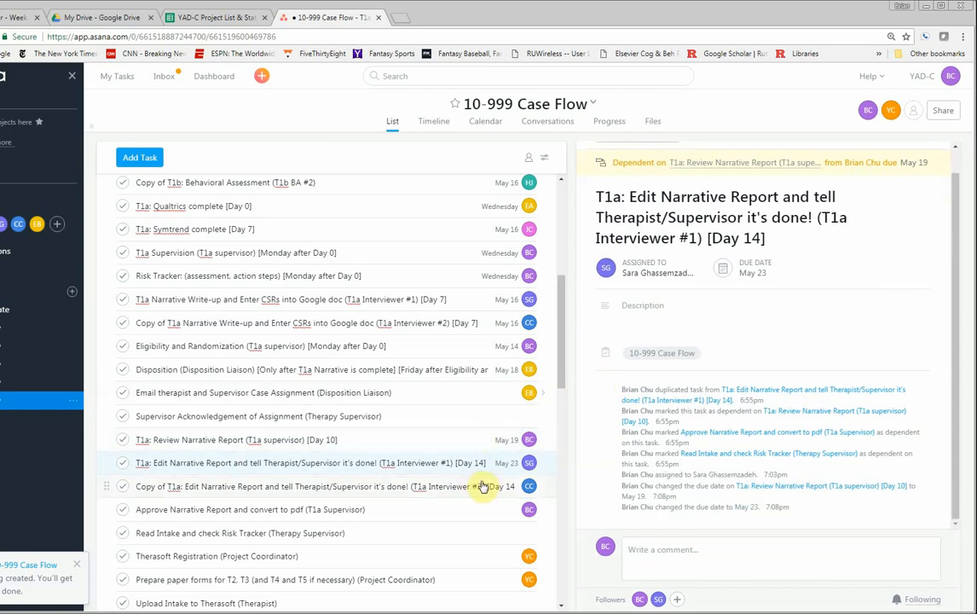
{"action": "left_click", "coordinate": [491, 486]}
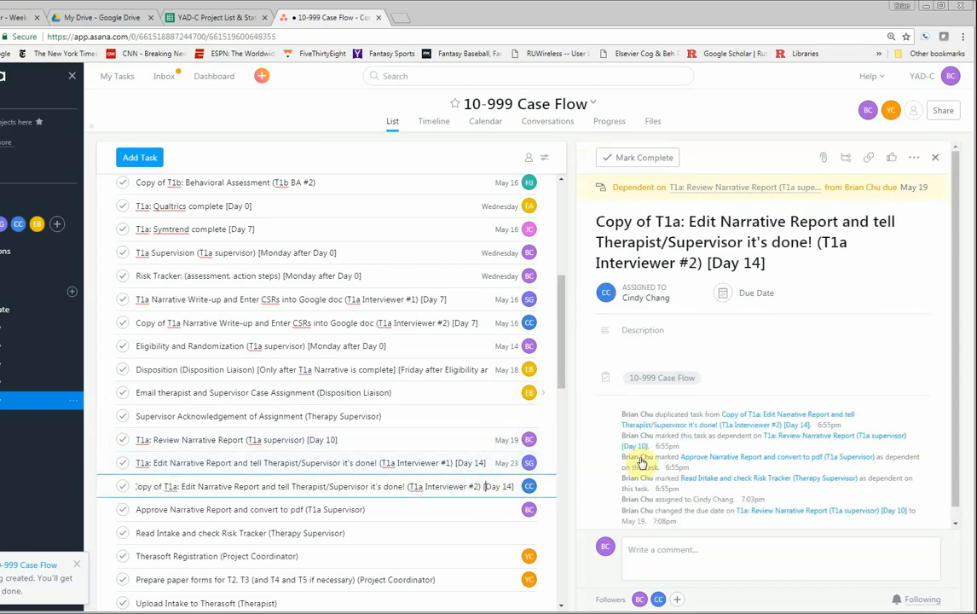
{"action": "left_click", "coordinate": [762, 294]}
{"action": "left_click", "coordinate": [790, 422]}
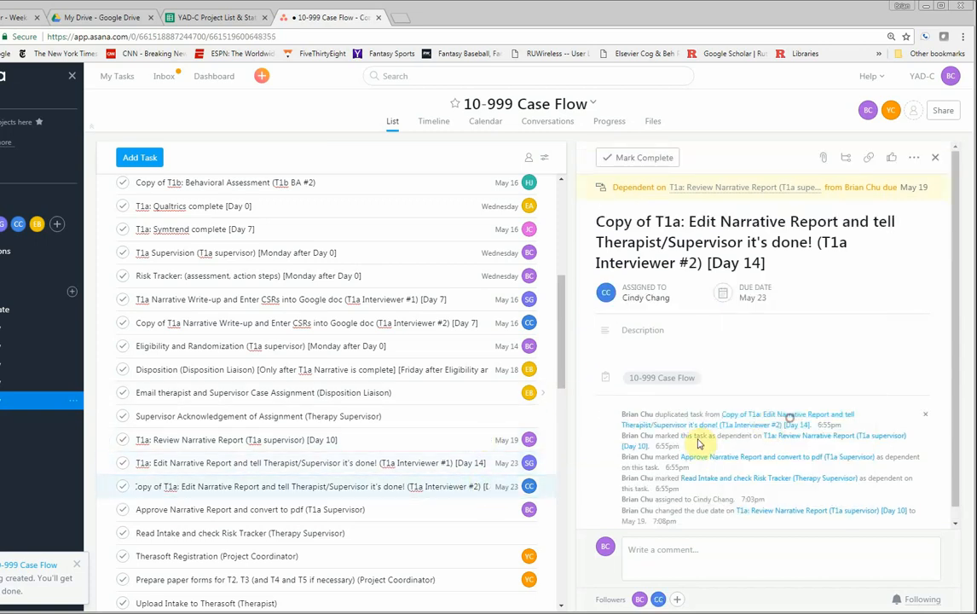
- Open the Approve Narrative Report task and review the assignees and due dates across the project's task list, including the later therapist tasks
{"action": "left_click", "coordinate": [488, 509]}
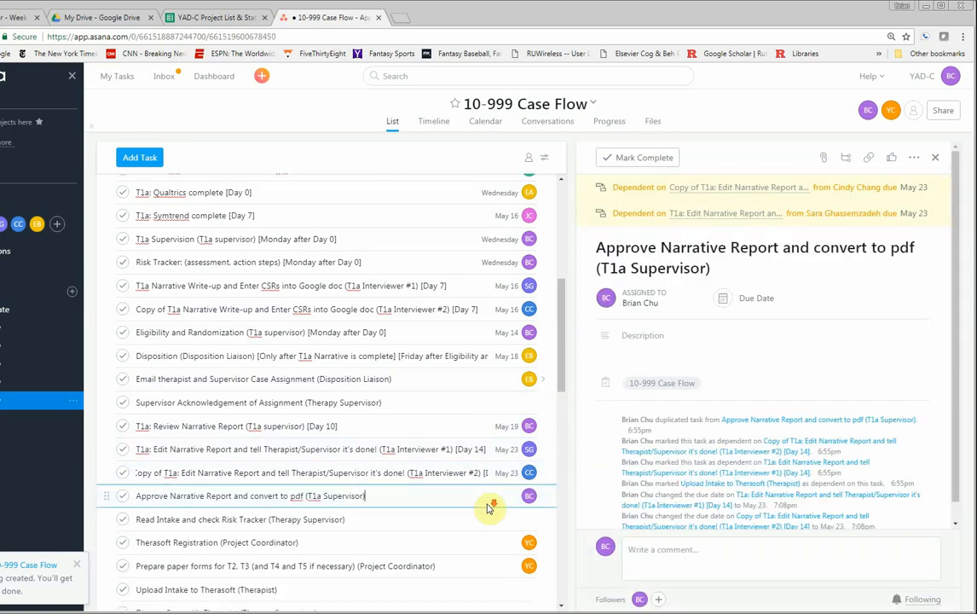
{"action": "scroll", "coordinate": [484, 498], "scroll_direction": "down", "scroll_amount": 3}
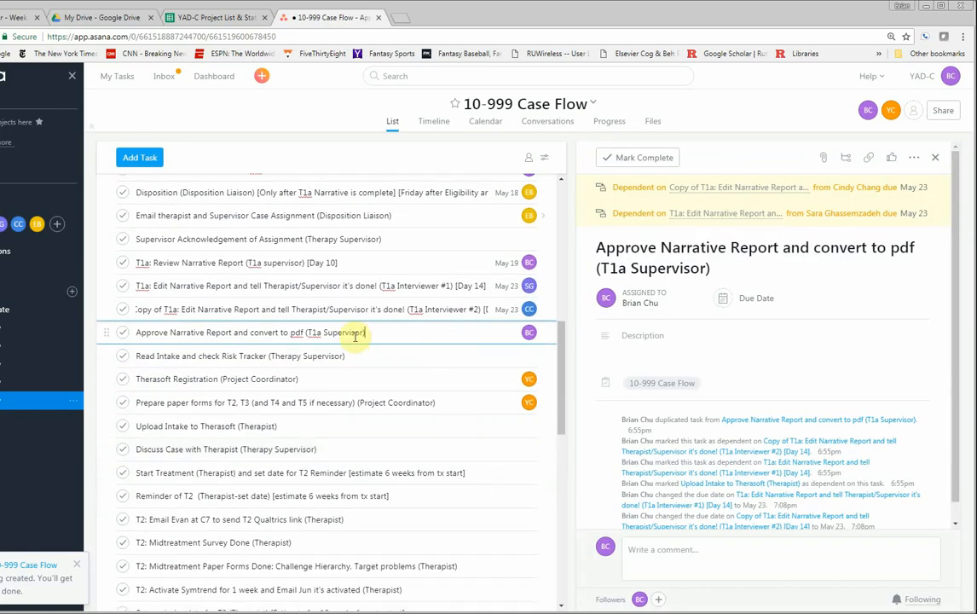
{"action": "scroll", "coordinate": [345, 394], "scroll_direction": "down", "scroll_amount": 1}
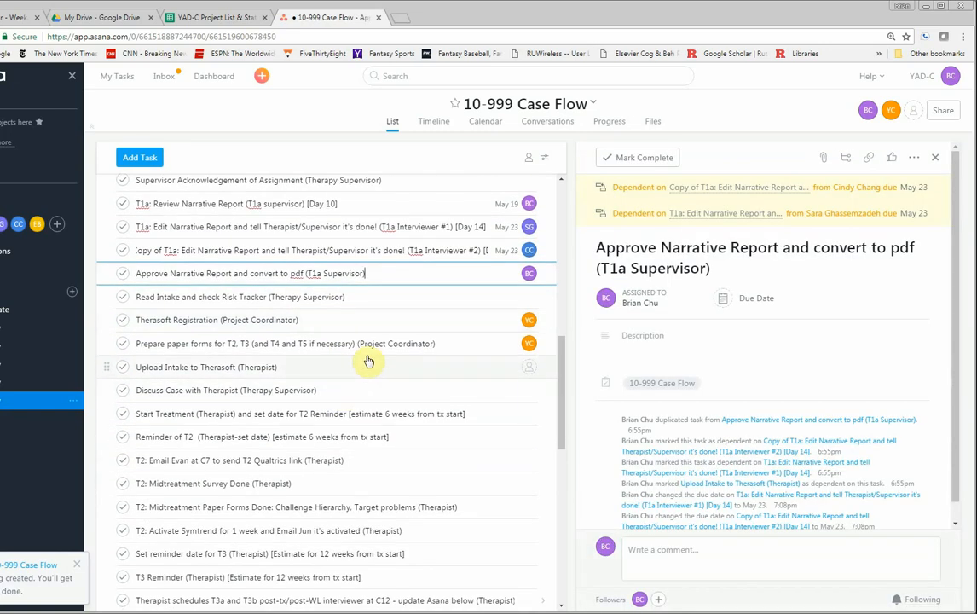
{"action": "scroll", "coordinate": [368, 366], "scroll_direction": "down", "scroll_amount": 1}
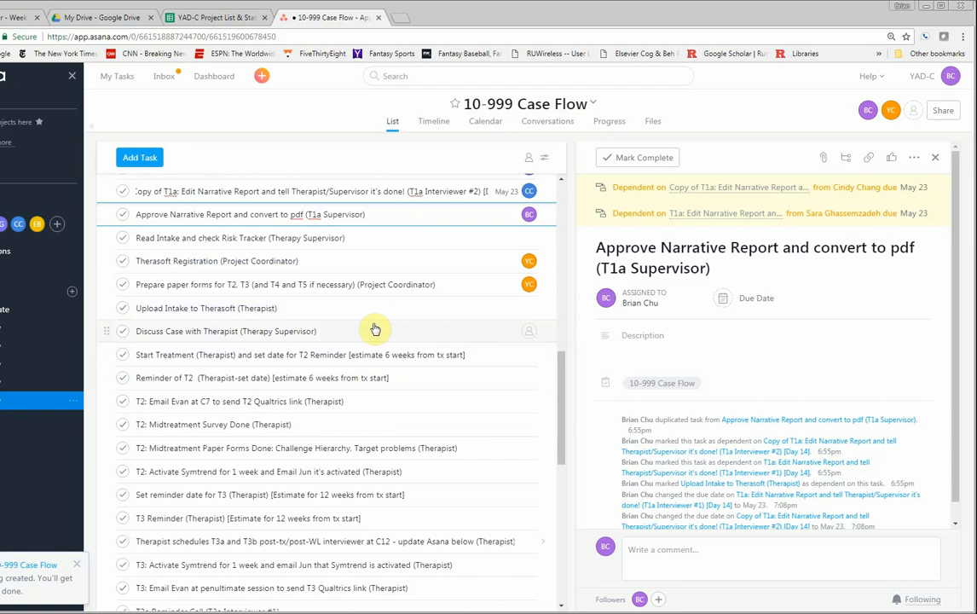
{"action": "scroll", "coordinate": [374, 329], "scroll_direction": "down", "scroll_amount": 1}
{"action": "scroll", "coordinate": [374, 329], "scroll_direction": "up", "scroll_amount": 3}
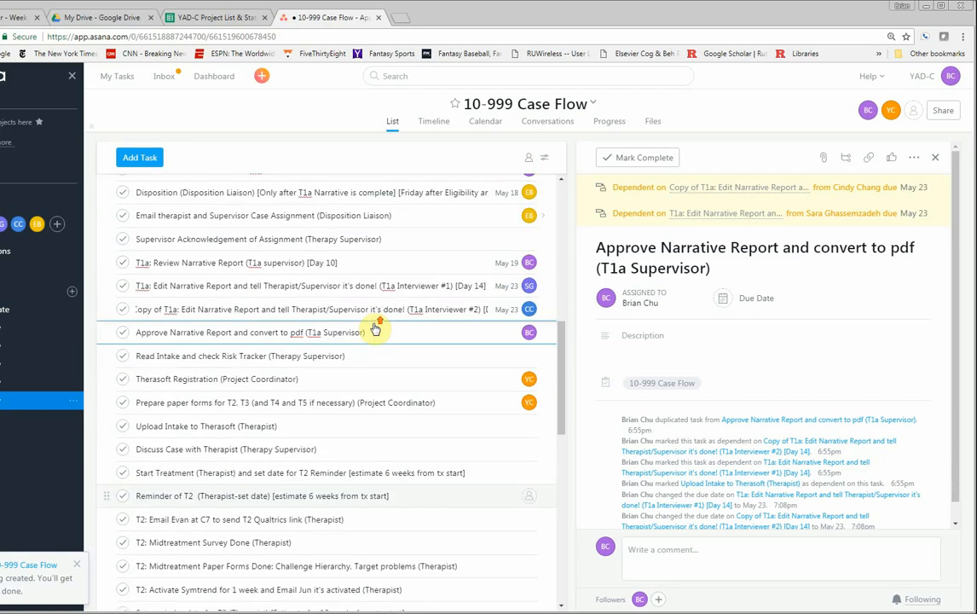
{"action": "scroll", "coordinate": [374, 329], "scroll_direction": "up", "scroll_amount": 2}
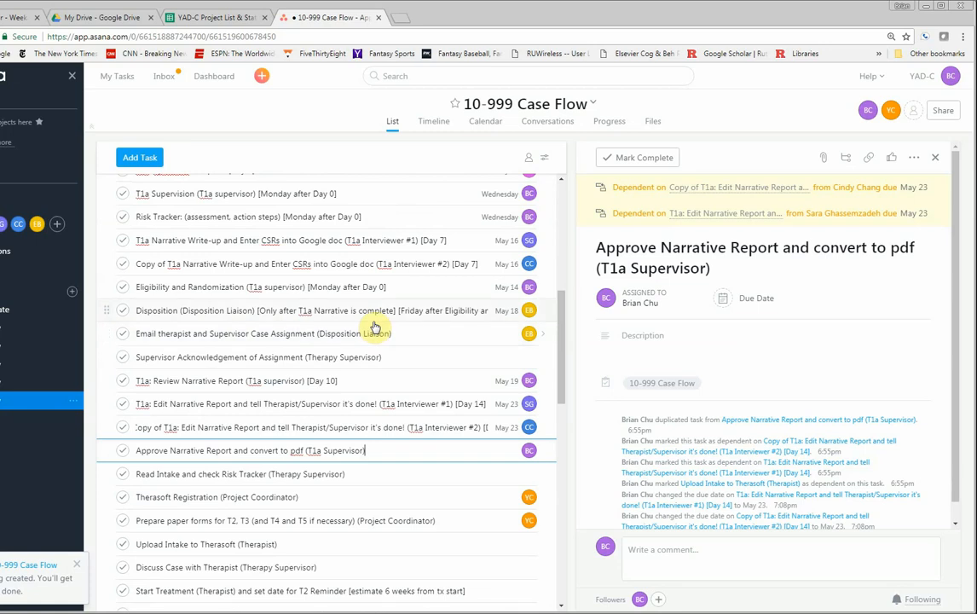
{"action": "scroll", "coordinate": [374, 326], "scroll_direction": "down", "scroll_amount": 4}
{"action": "scroll", "coordinate": [374, 326], "scroll_direction": "up", "scroll_amount": 3}
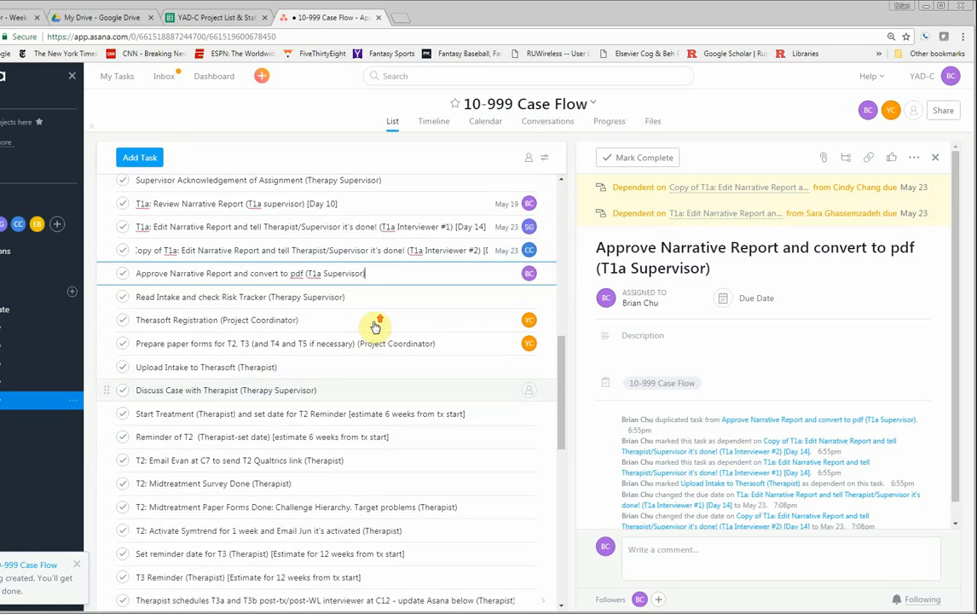
{"action": "scroll", "coordinate": [374, 327], "scroll_direction": "up", "scroll_amount": 2}
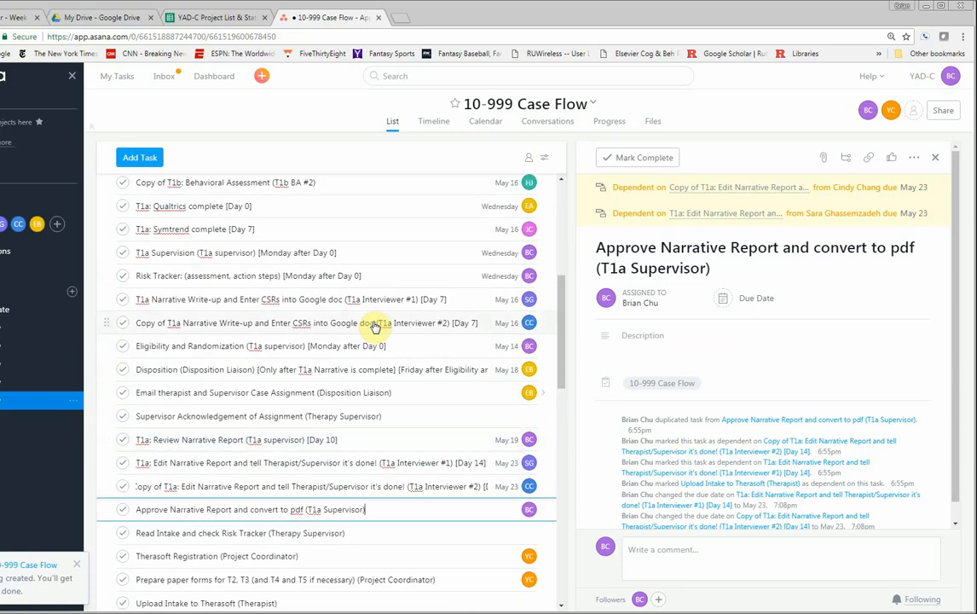
{"action": "scroll", "coordinate": [374, 324], "scroll_direction": "up", "scroll_amount": 6}
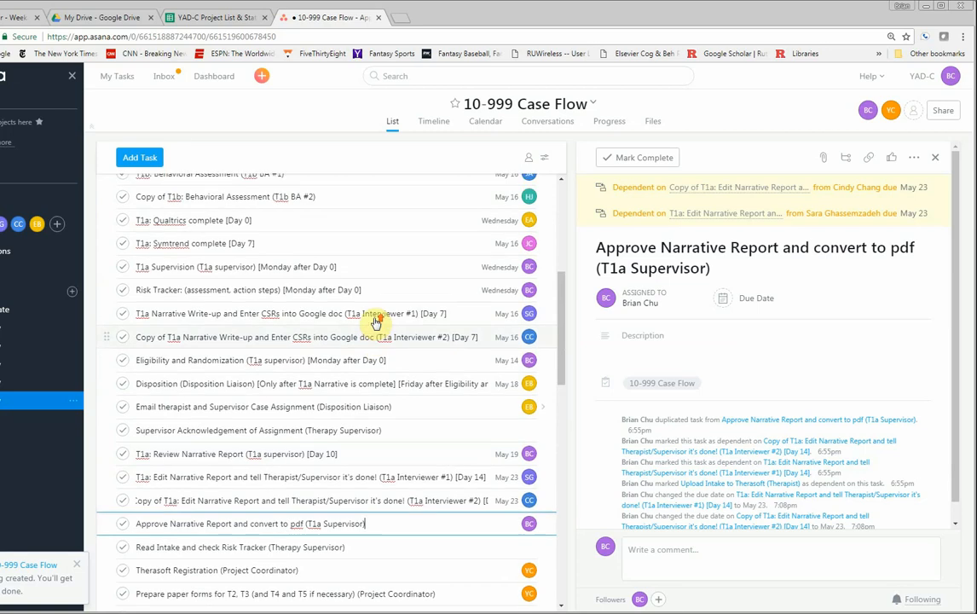
{"action": "scroll", "coordinate": [375, 323], "scroll_direction": "down", "scroll_amount": 3}
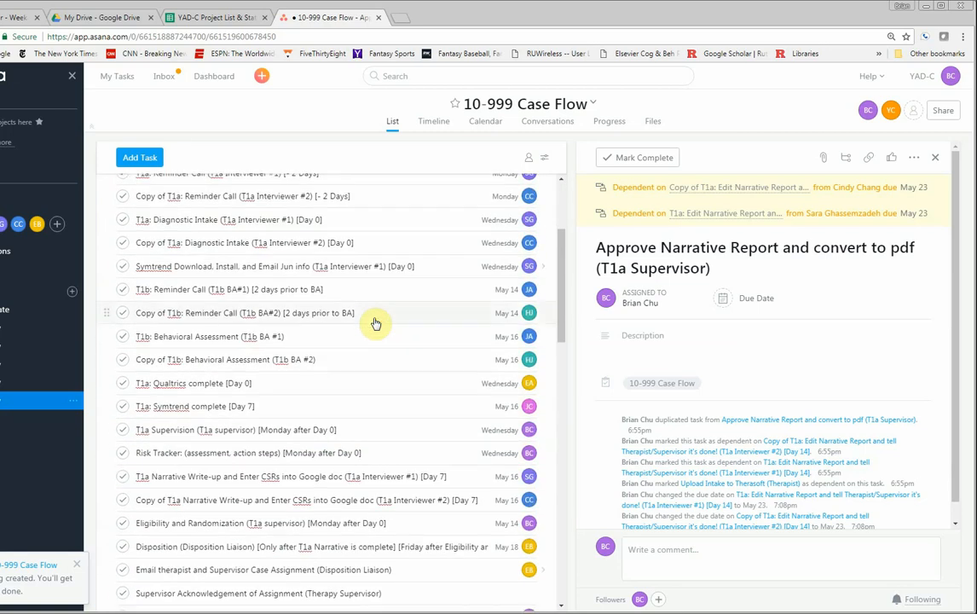
{"action": "scroll", "coordinate": [373, 299], "scroll_direction": "up", "scroll_amount": 3}
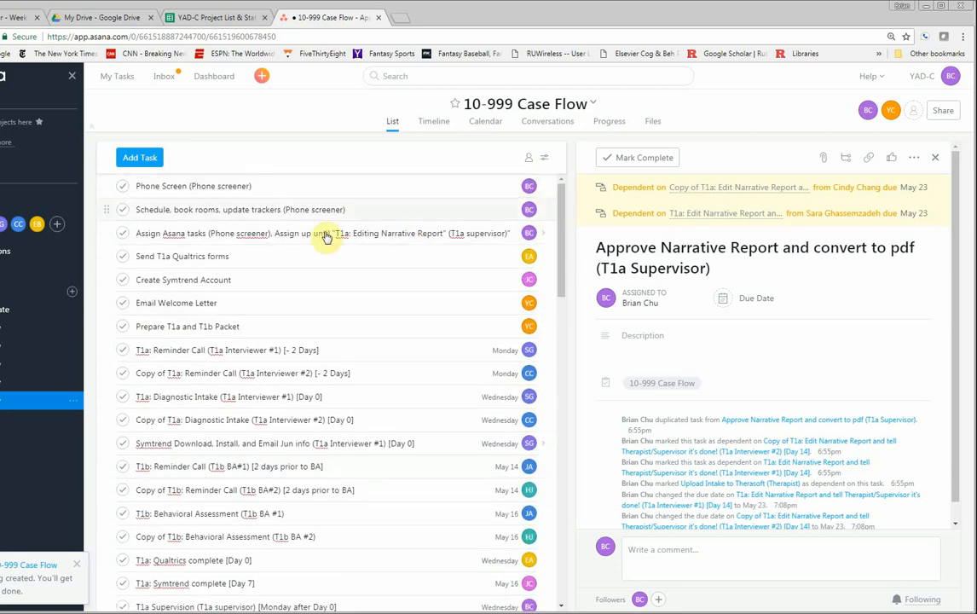
{"action": "scroll", "coordinate": [324, 298], "scroll_direction": "down", "scroll_amount": 3}
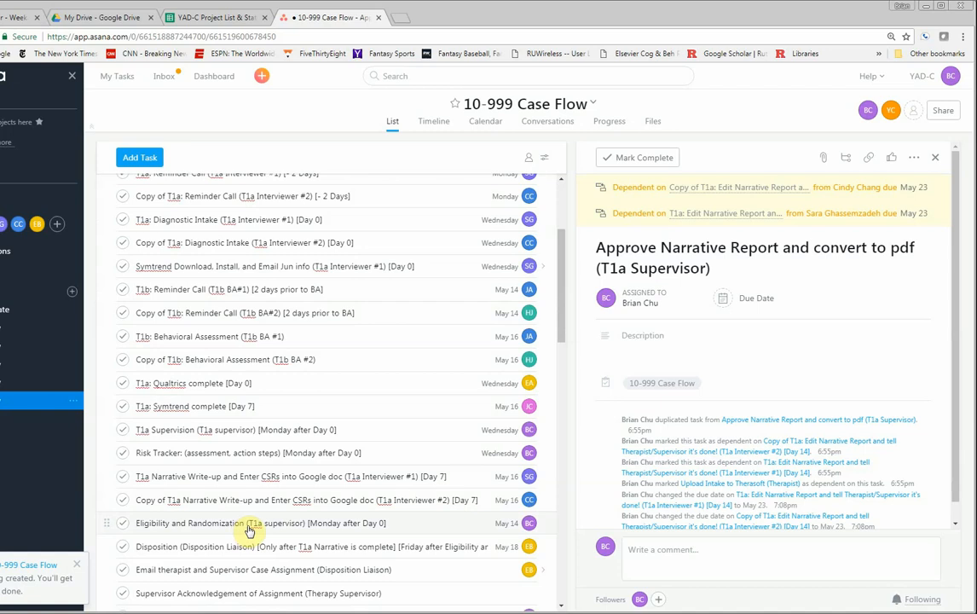
{"action": "scroll", "coordinate": [260, 523], "scroll_direction": "down", "scroll_amount": 4}
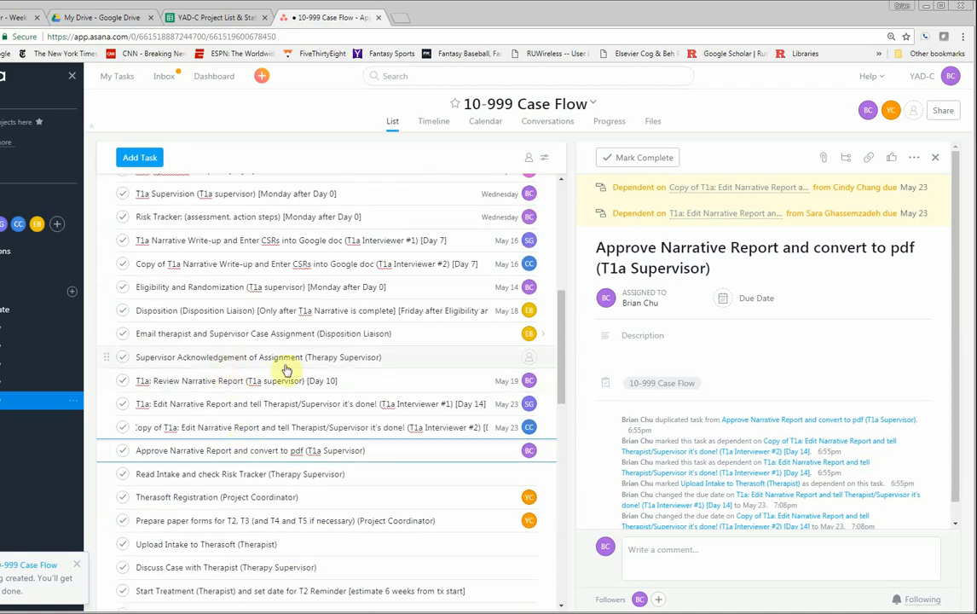
- Assign the Supervisor Acknowledgement of Assignment and Read Intake and check Risk Tracker tasks to the therapy supervisor
{"action": "left_click", "coordinate": [528, 358]}
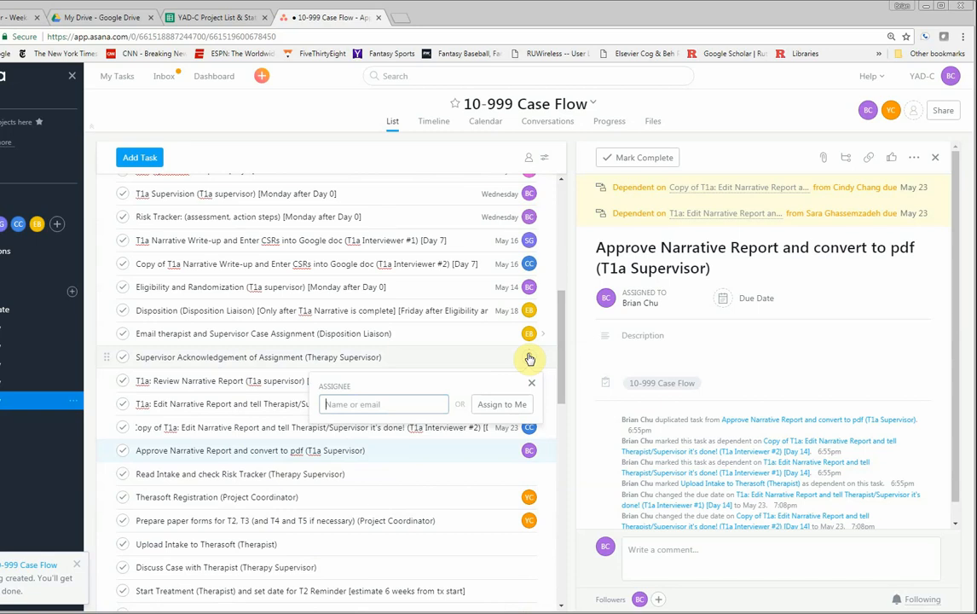
{"action": "type", "text": "laura"}
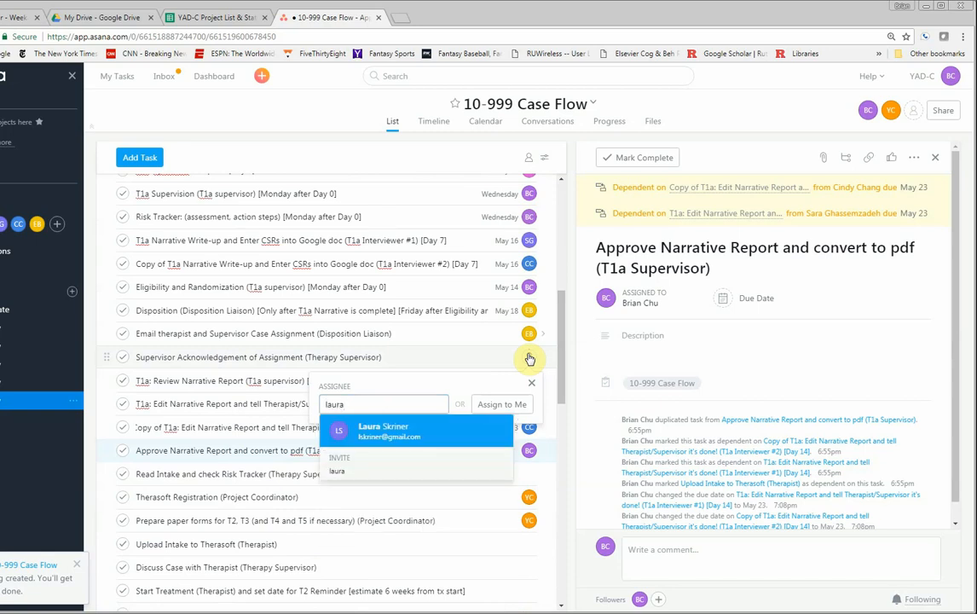
{"action": "key", "text": "Return"}
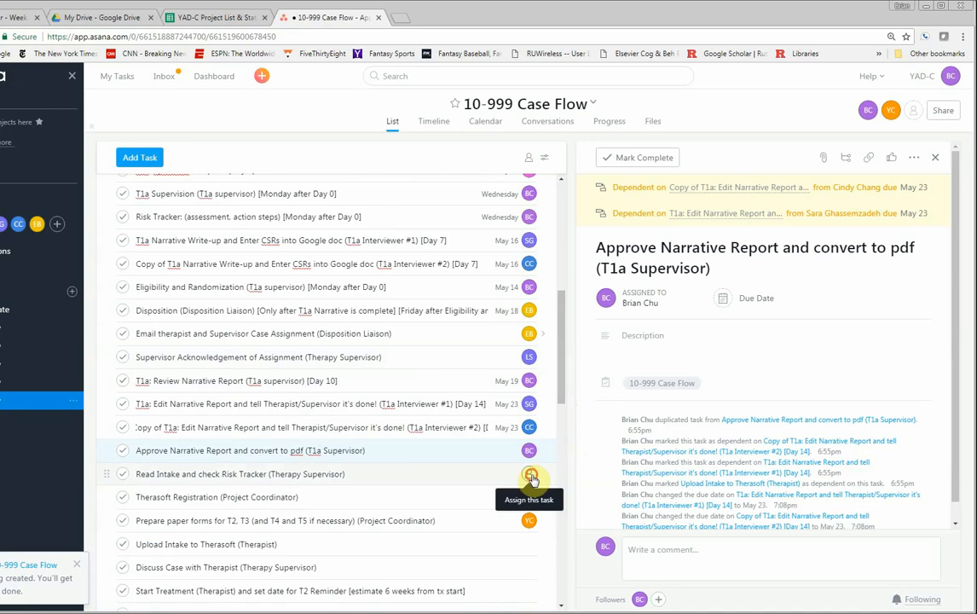
{"action": "left_click", "coordinate": [528, 474]}
{"action": "type", "text": "laura"}
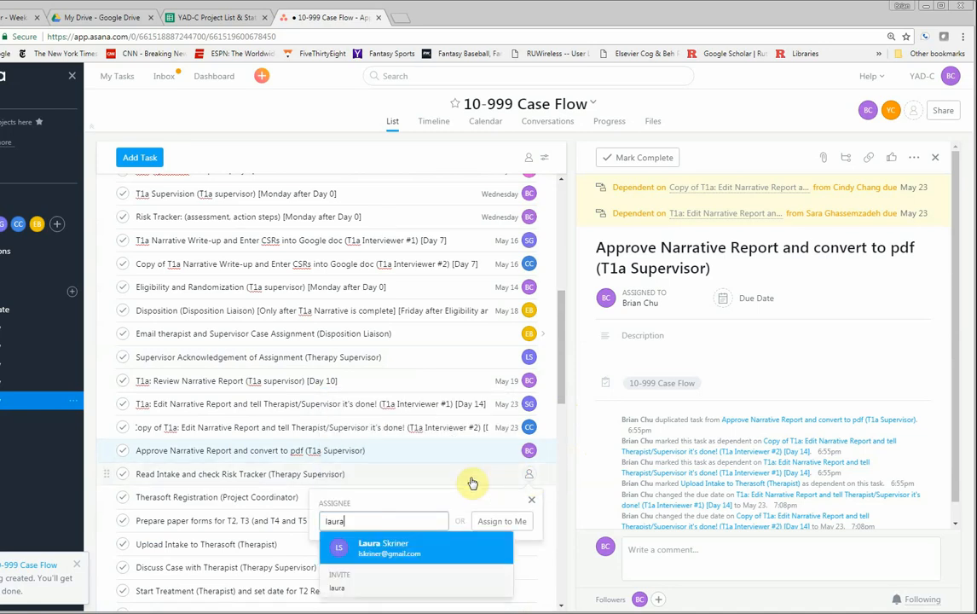
{"action": "key", "text": "Return"}
{"action": "scroll", "coordinate": [505, 545], "scroll_direction": "down", "scroll_amount": 1}
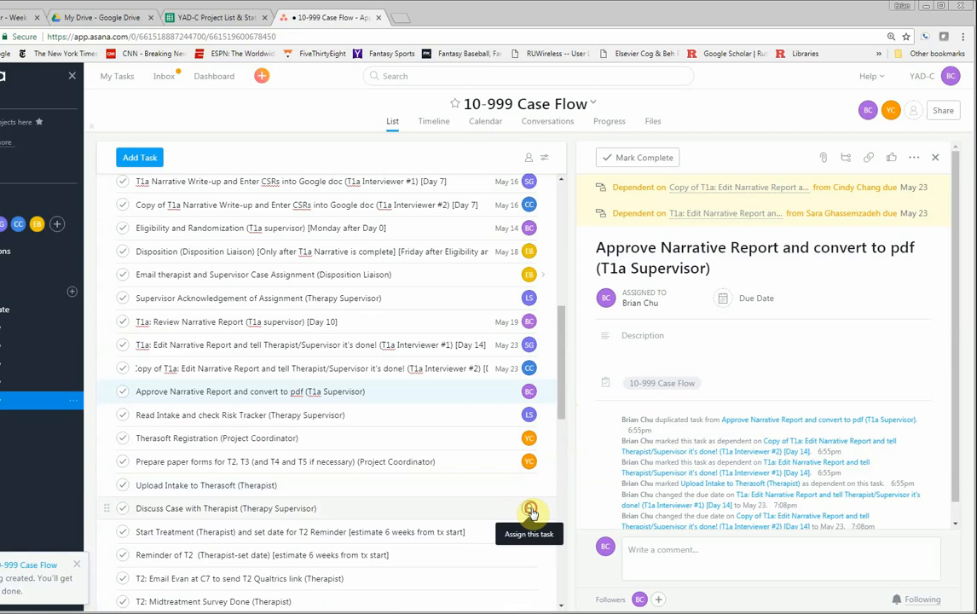
{"action": "left_click", "coordinate": [530, 510]}
{"action": "scroll", "coordinate": [532, 510], "scroll_direction": "down", "scroll_amount": 1}
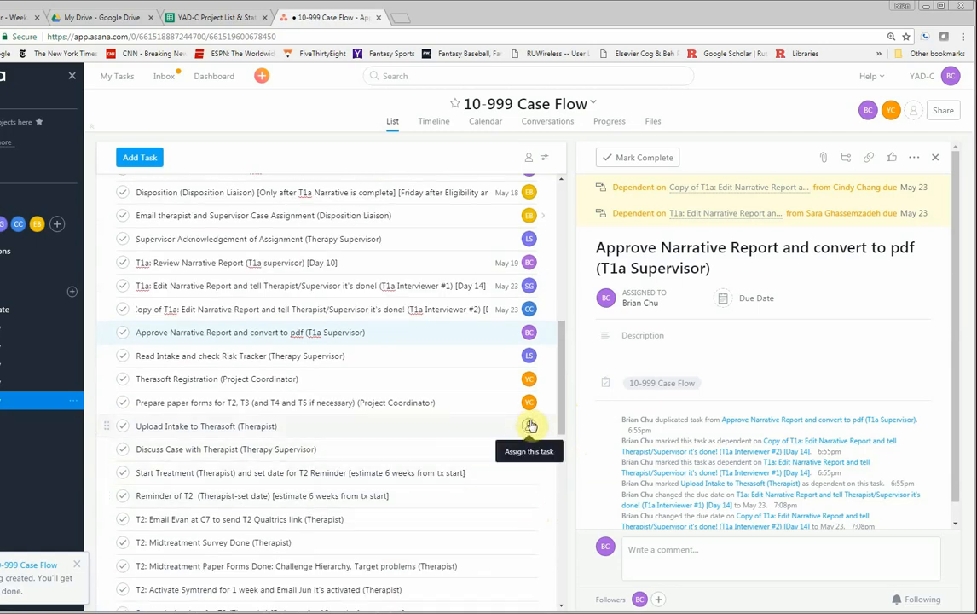
{"action": "scroll", "coordinate": [477, 392], "scroll_direction": "up", "scroll_amount": 1}
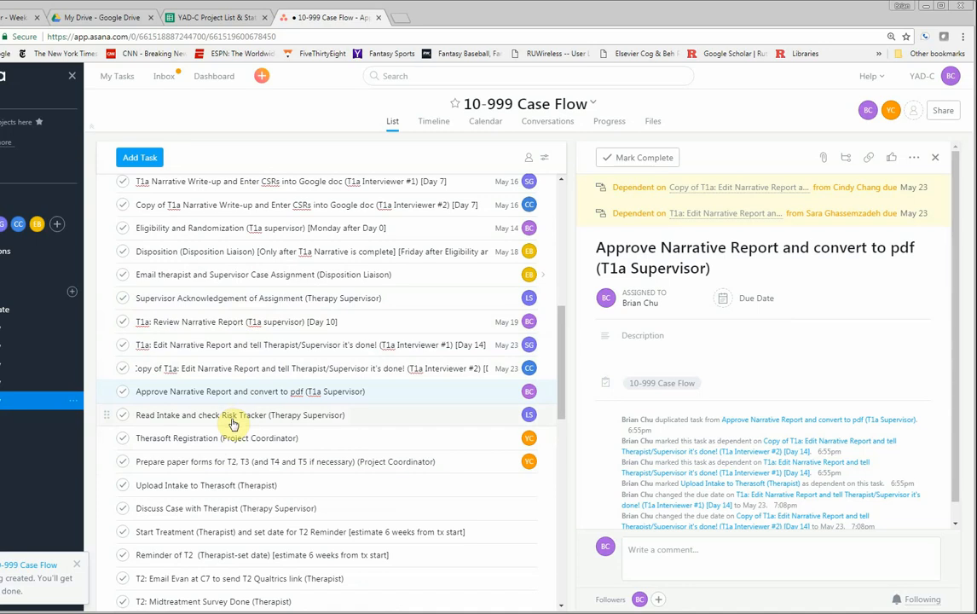
- Switch to the YAD-C Project List & Status Update spreadsheet and examine the Notes entries on its Risk Tracker sheet
{"action": "left_click", "coordinate": [221, 19]}
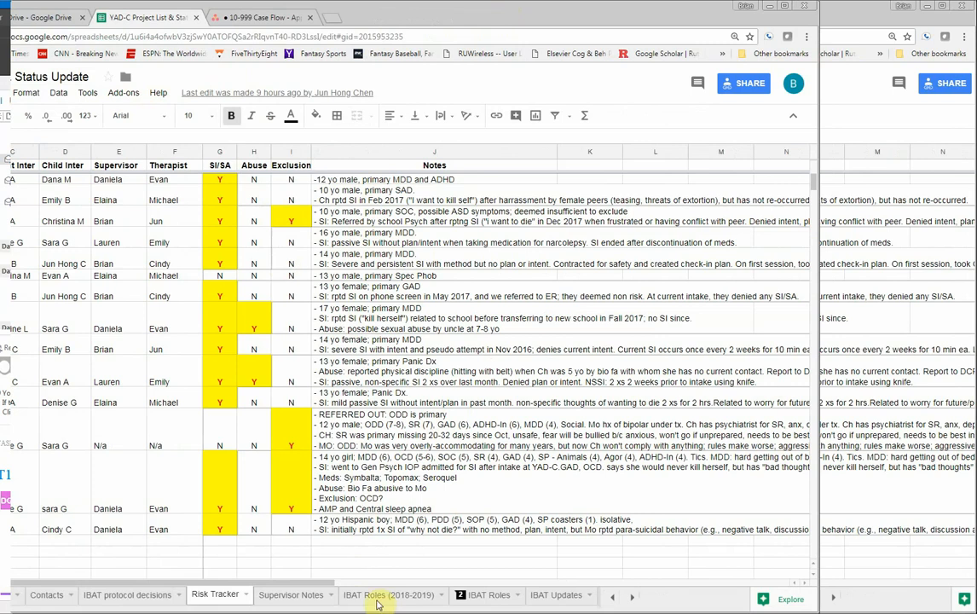
{"action": "left_click", "coordinate": [25, 551]}
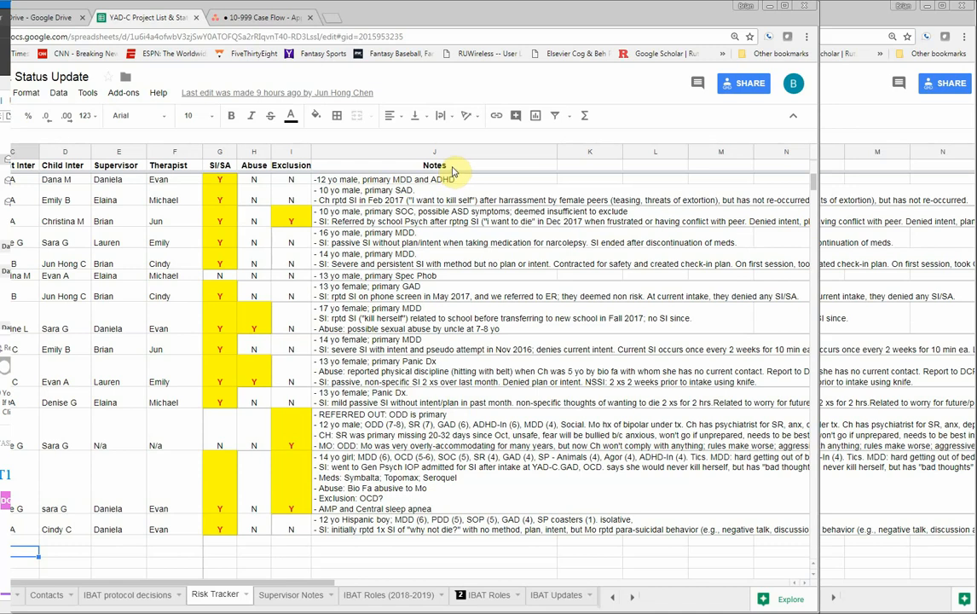
{"action": "left_click", "coordinate": [538, 527]}
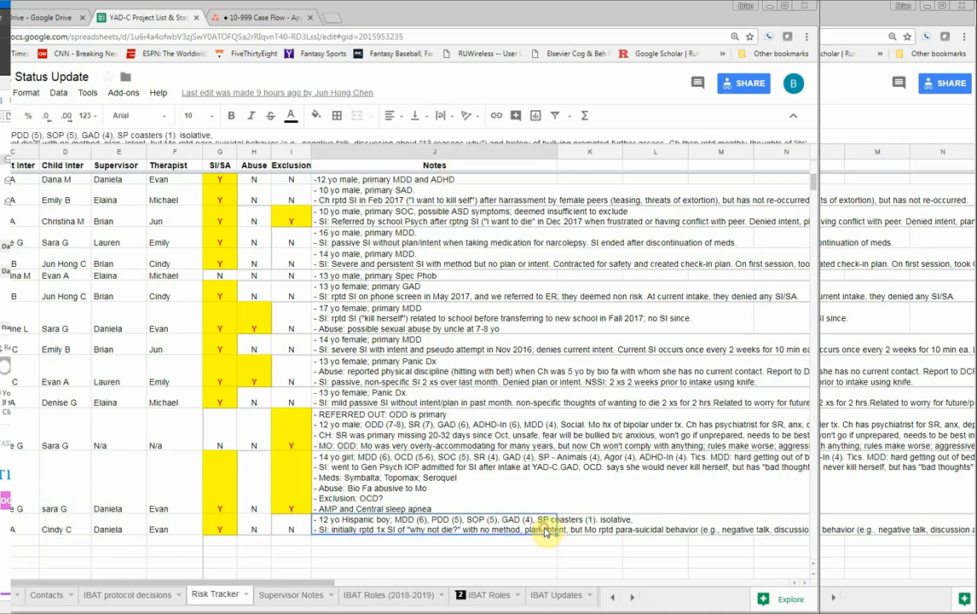
{"action": "left_click", "coordinate": [545, 473]}
{"action": "left_click", "coordinate": [548, 522]}
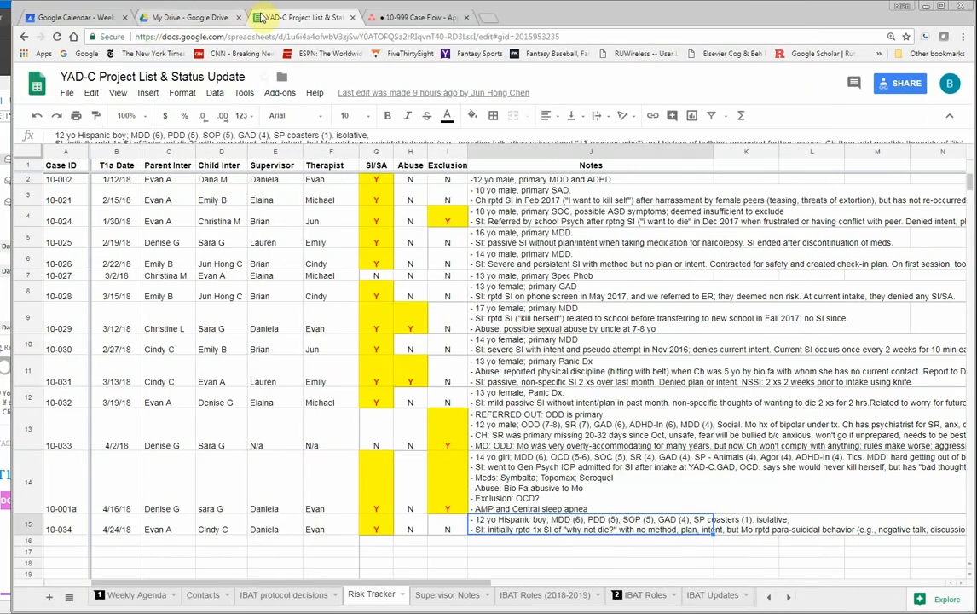
- Return to the 10-999 Case Flow project in Asana and review its tasks from T1a Supervision through the T3 interviewer tasks
{"action": "left_click", "coordinate": [394, 18]}
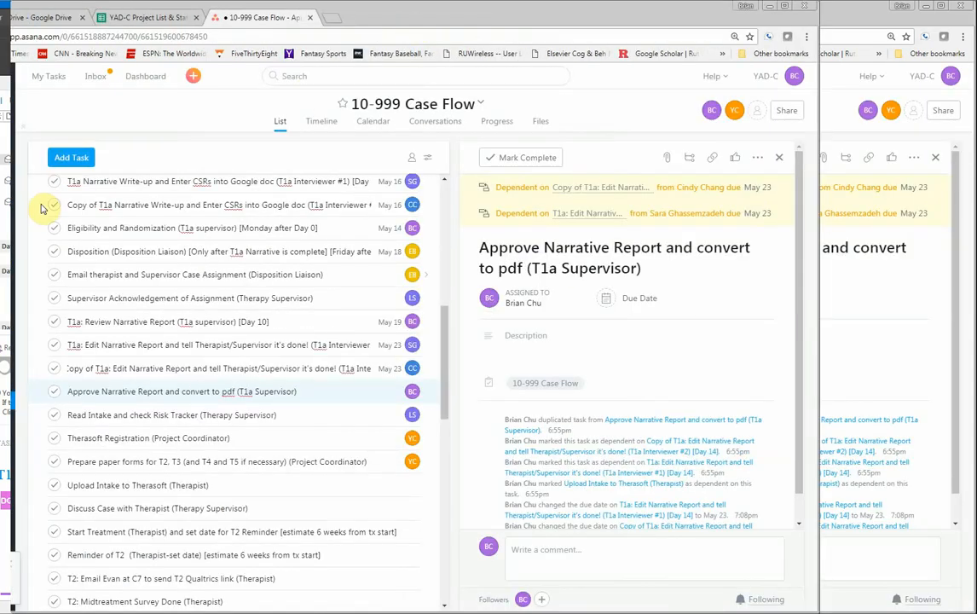
{"action": "left_click_drag", "start_coordinate": [15, 213], "coordinate": [8, 218]}
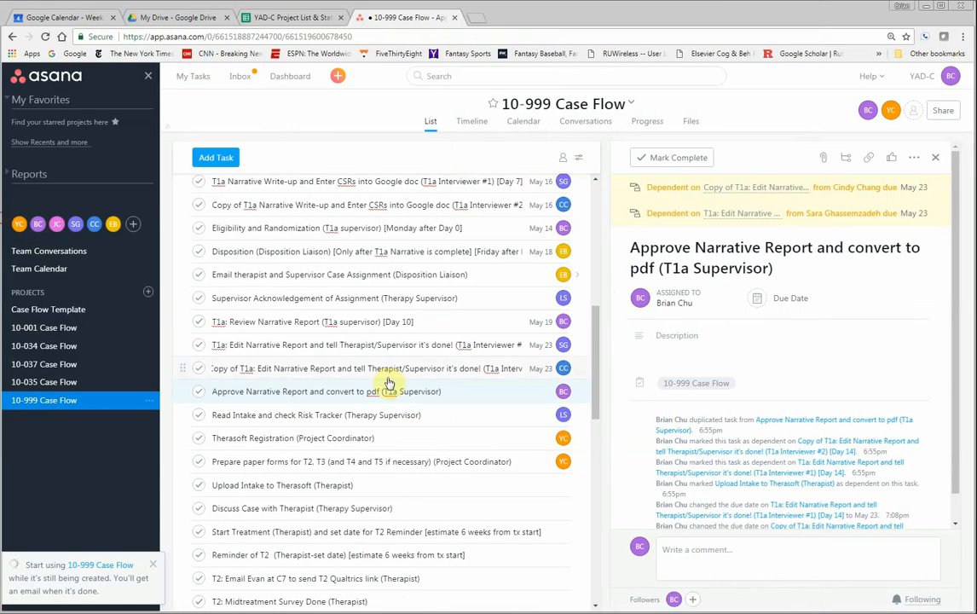
{"action": "scroll", "coordinate": [424, 418], "scroll_direction": "down", "scroll_amount": 2}
{"action": "scroll", "coordinate": [424, 418], "scroll_direction": "down", "scroll_amount": 6}
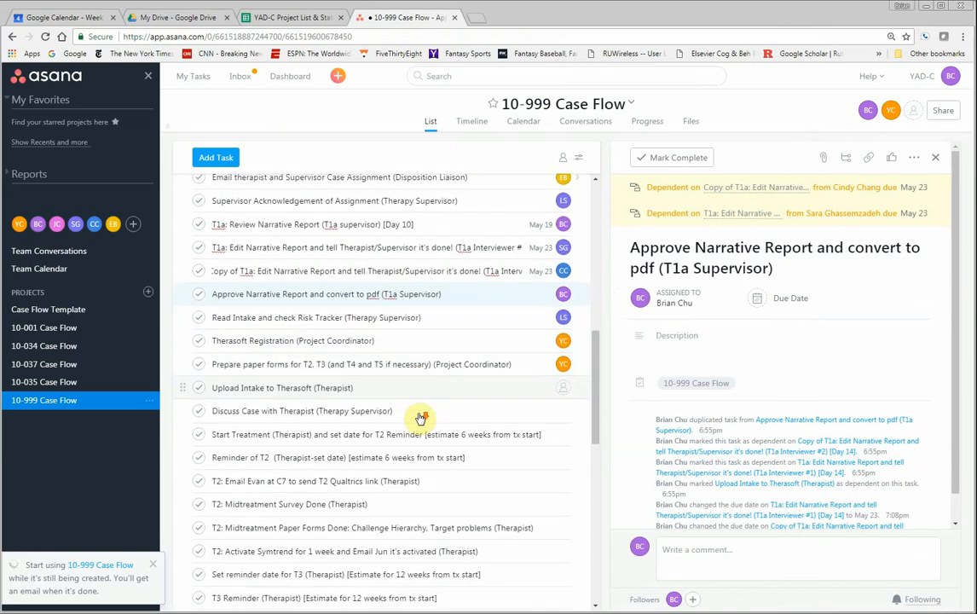
{"action": "scroll", "coordinate": [408, 406], "scroll_direction": "down", "scroll_amount": 4}
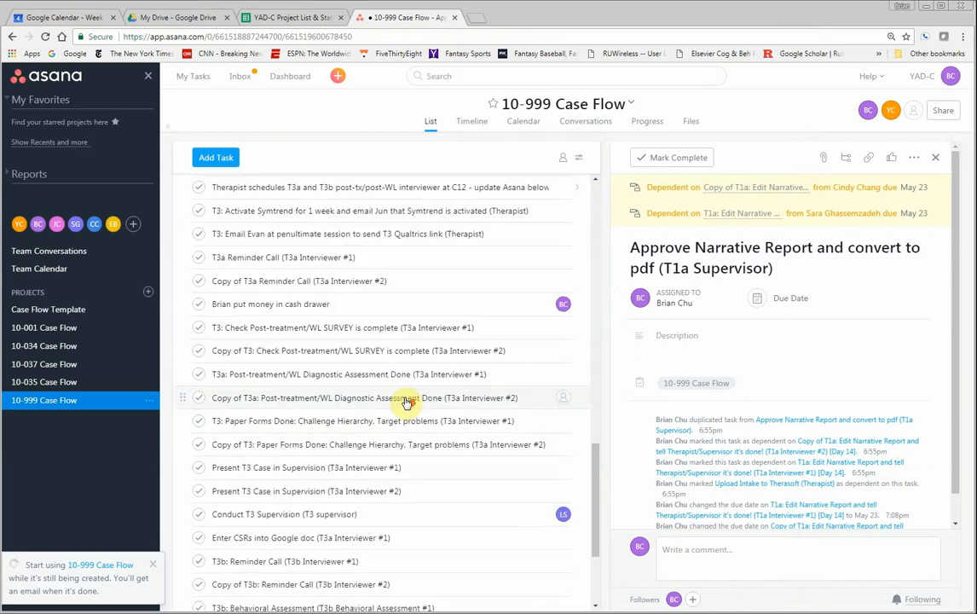
{"action": "scroll", "coordinate": [406, 403], "scroll_direction": "down", "scroll_amount": 4}
{"action": "scroll", "coordinate": [403, 399], "scroll_direction": "up", "scroll_amount": 10}
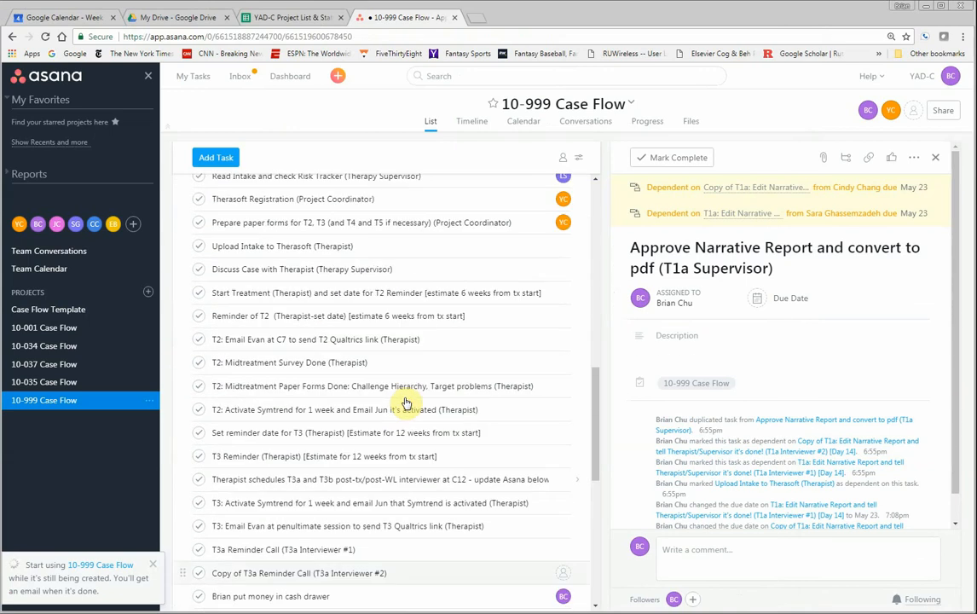
{"action": "scroll", "coordinate": [407, 403], "scroll_direction": "up", "scroll_amount": 3}
{"action": "scroll", "coordinate": [406, 403], "scroll_direction": "up", "scroll_amount": 2}
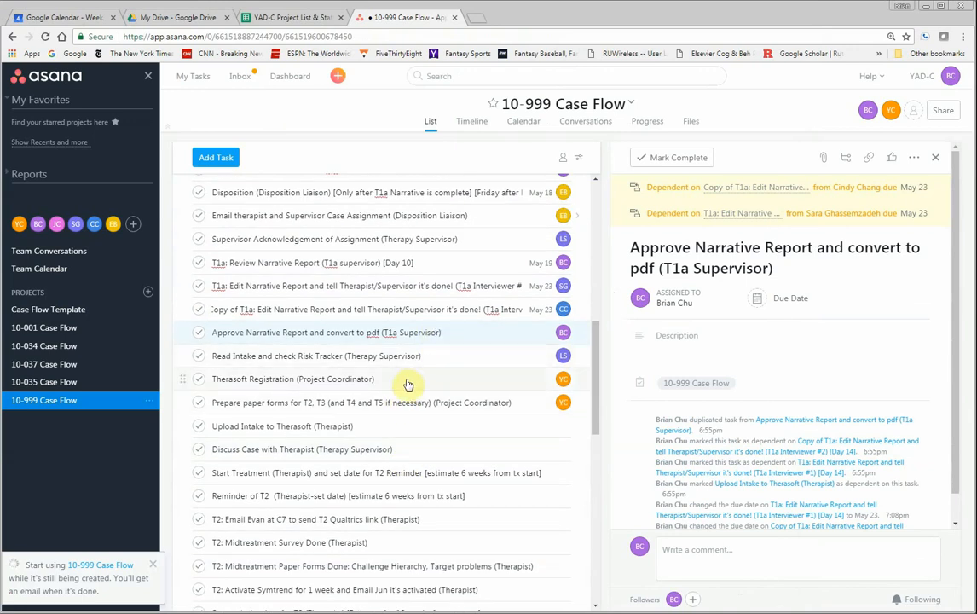
{"action": "scroll", "coordinate": [405, 341], "scroll_direction": "up", "scroll_amount": 2}
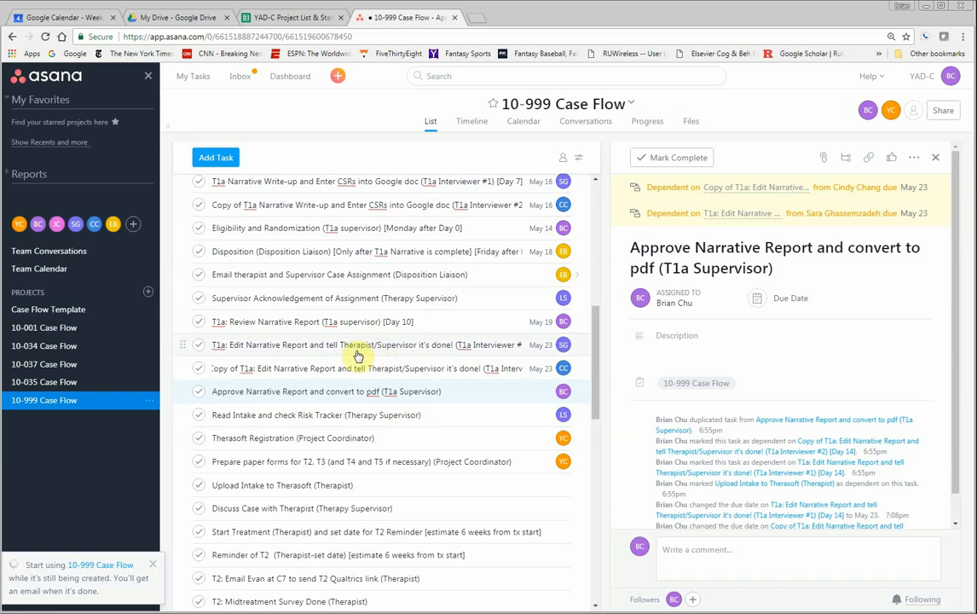
{"action": "scroll", "coordinate": [475, 410], "scroll_direction": "down", "scroll_amount": 8}
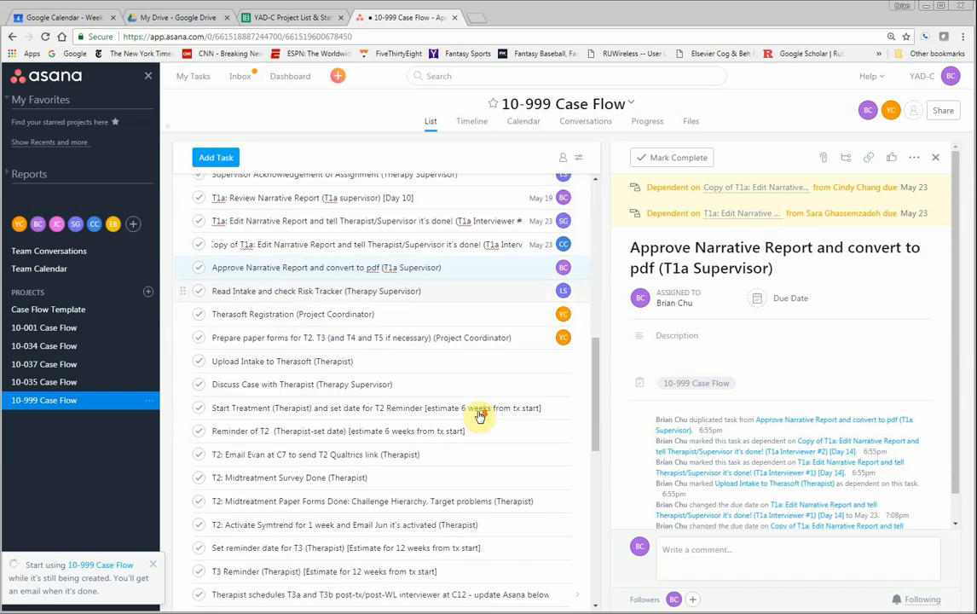
{"action": "scroll", "coordinate": [480, 416], "scroll_direction": "up", "scroll_amount": 3}
{"action": "scroll", "coordinate": [477, 409], "scroll_direction": "up", "scroll_amount": 5}
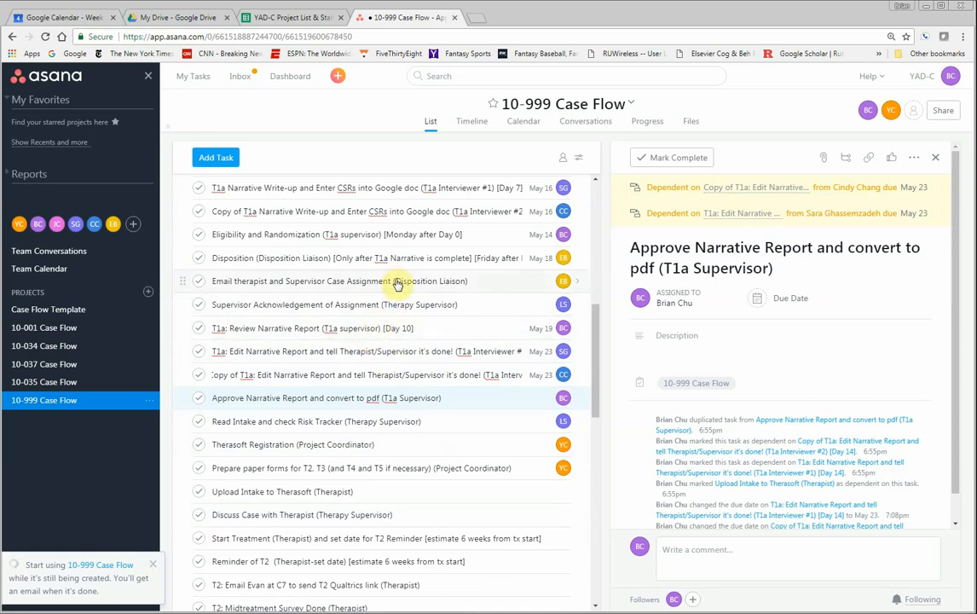
{"action": "scroll", "coordinate": [394, 288], "scroll_direction": "up", "scroll_amount": 1}
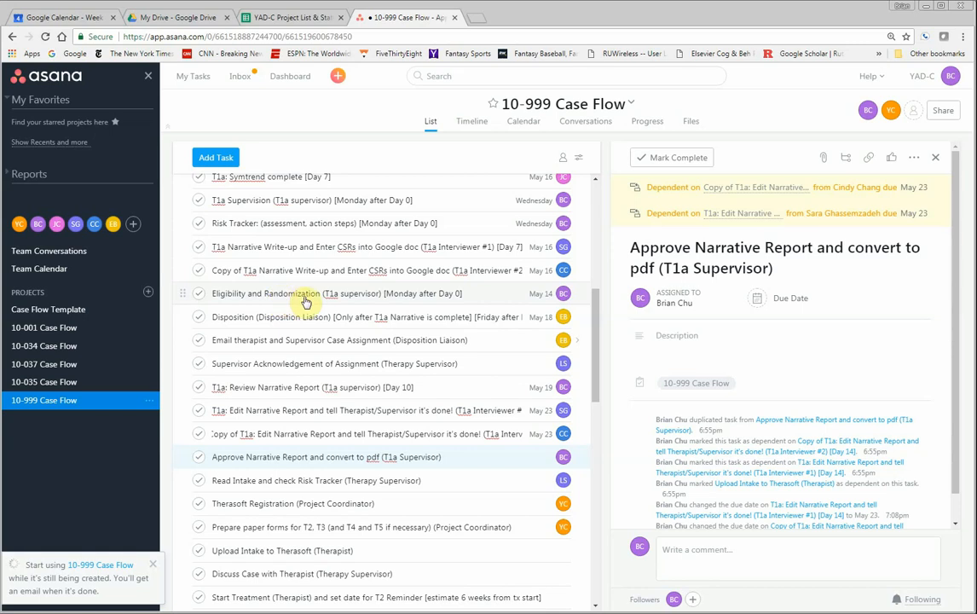
{"action": "scroll", "coordinate": [379, 338], "scroll_direction": "down", "scroll_amount": 5}
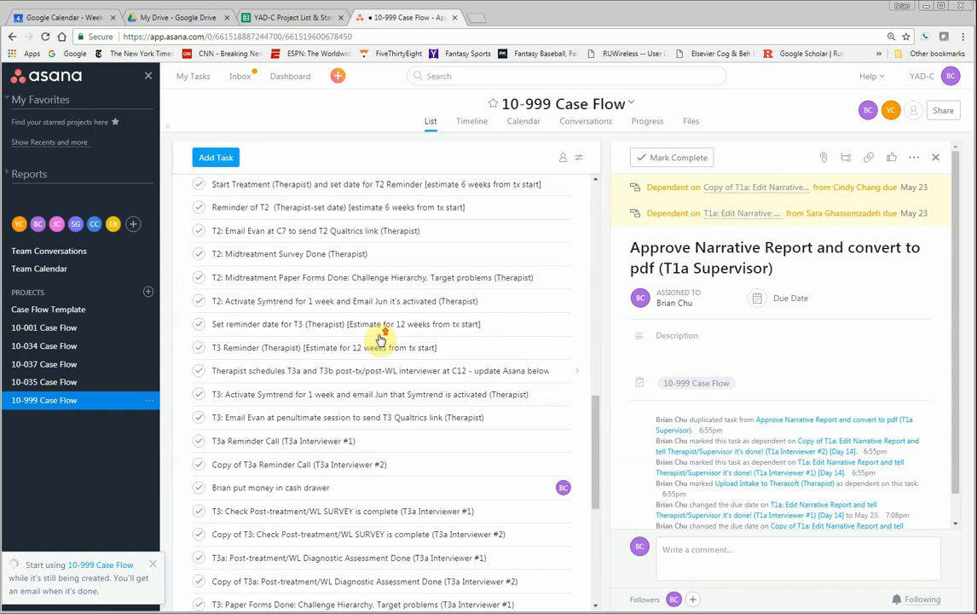
{"action": "scroll", "coordinate": [381, 339], "scroll_direction": "up", "scroll_amount": 4}
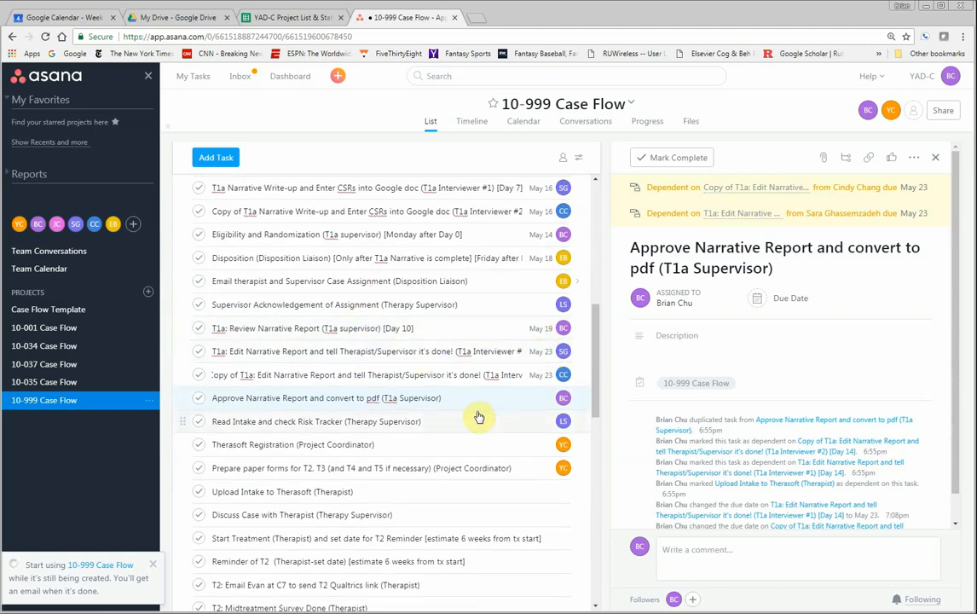
- Assign the Upload Intake to Therasoft (Therapist) task to the case's therapist
{"action": "scroll", "coordinate": [475, 400], "scroll_direction": "down", "scroll_amount": 2}
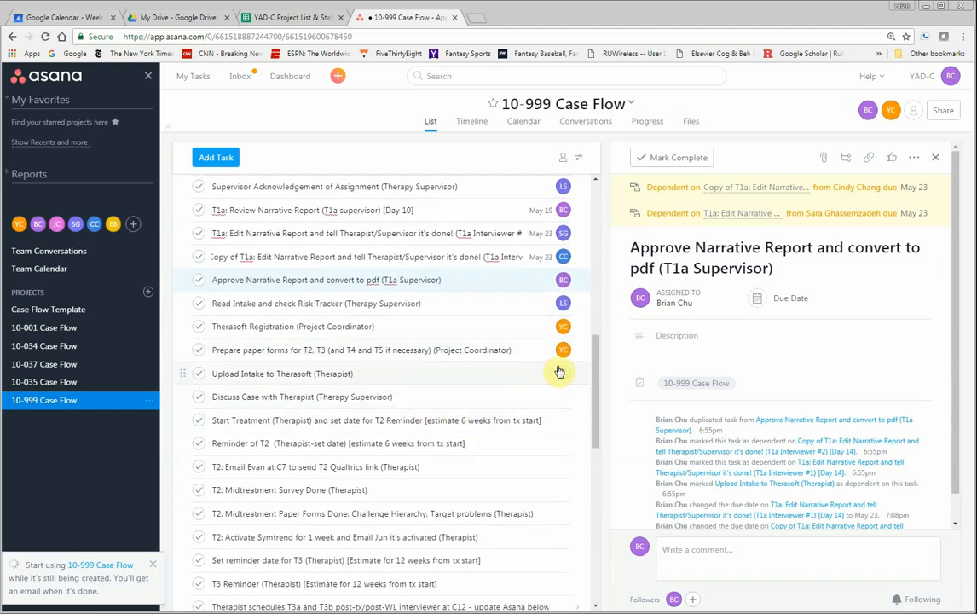
{"action": "left_click", "coordinate": [563, 375]}
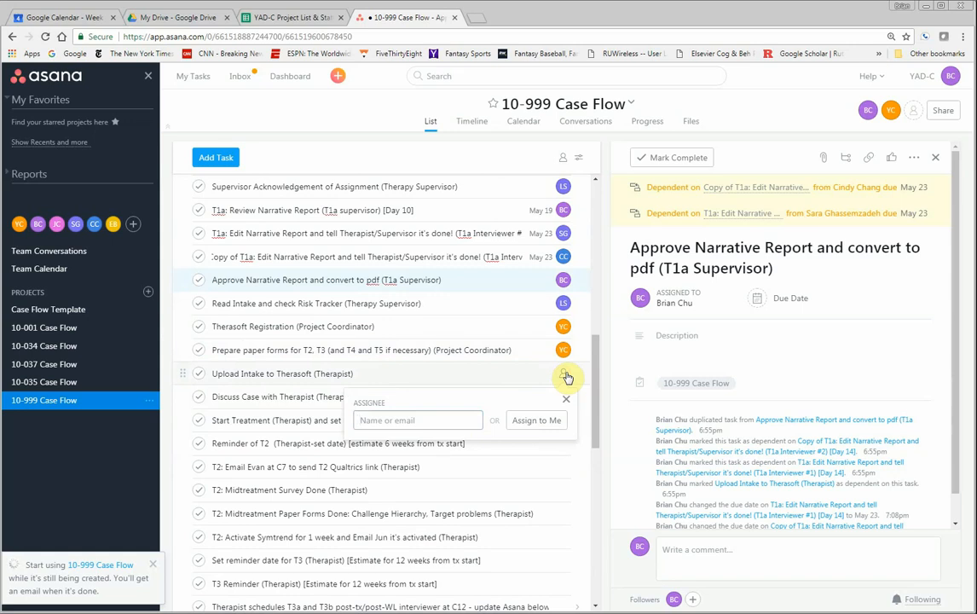
{"action": "type", "text": "e"}
{"action": "key", "text": "BackSpace"}
{"action": "type", "text": "ju"}
{"action": "key", "text": "Return"}
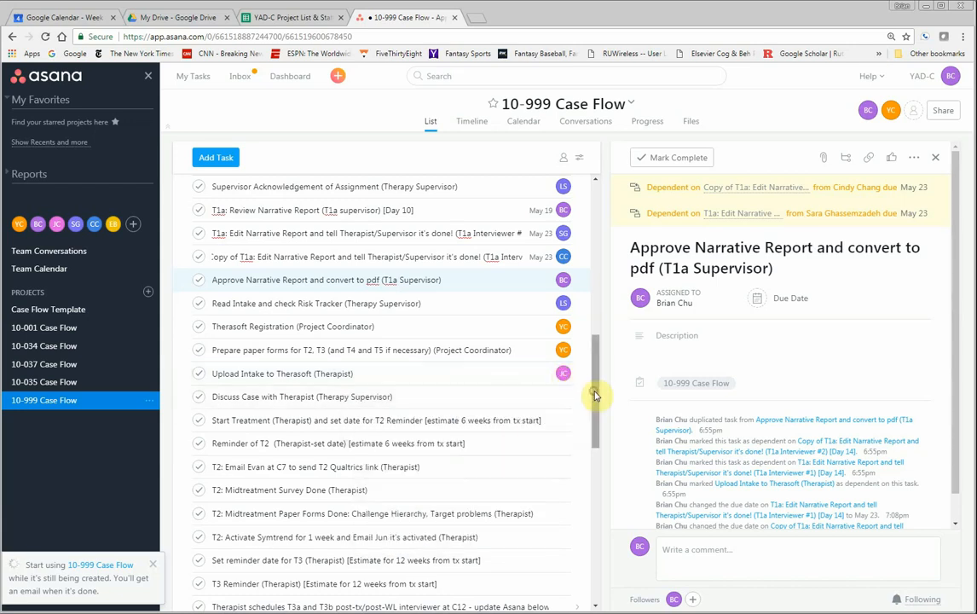
- Assign the Discuss Case with Therapist task to the therapy supervisor
{"action": "left_click", "coordinate": [564, 401]}
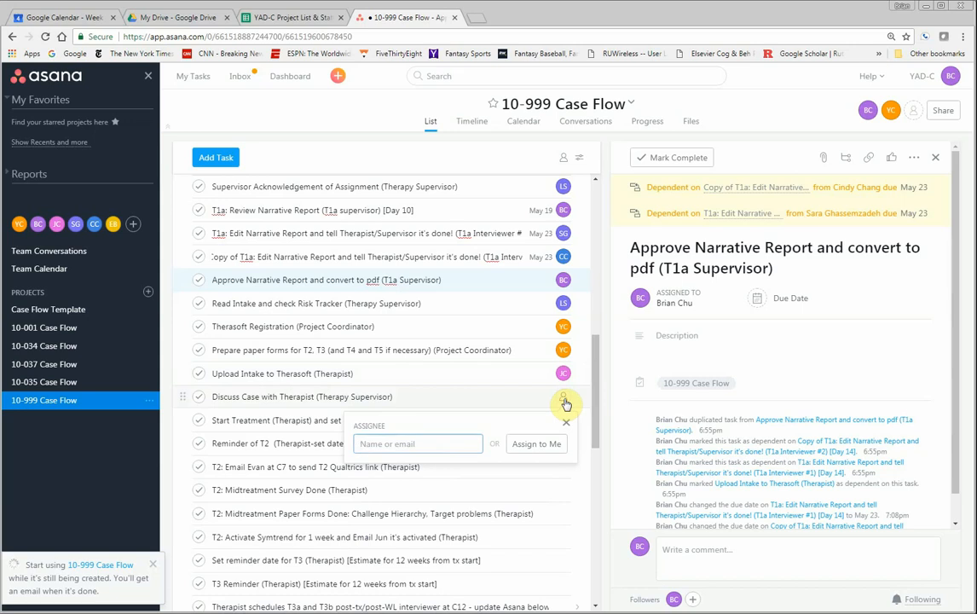
{"action": "type", "text": "lau"}
{"action": "key", "text": "Return"}
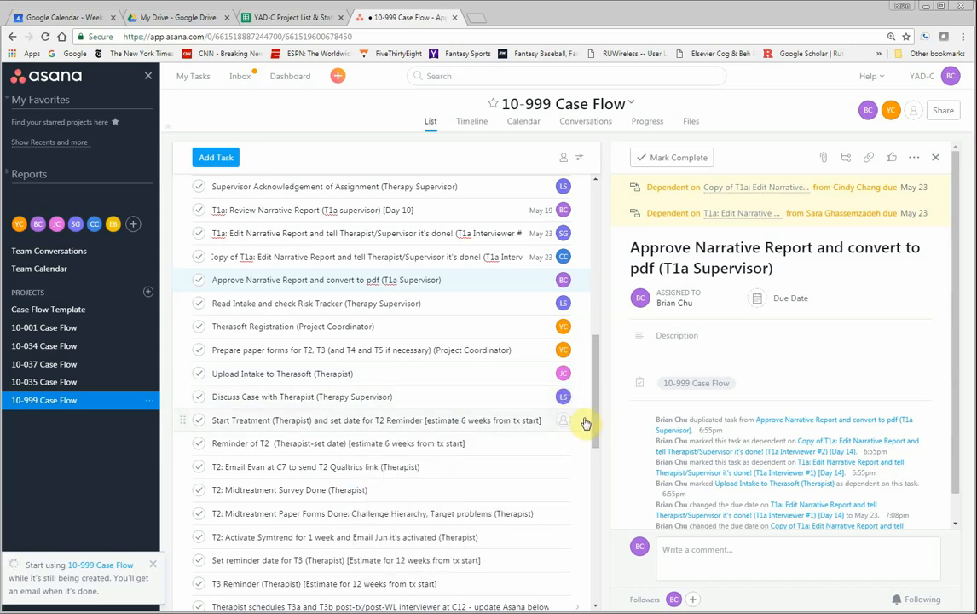
- Assign the Start Treatment and Reminder of T2 tasks to the same therapist as the Upload Intake to Therasoft task
{"action": "left_click", "coordinate": [565, 422]}
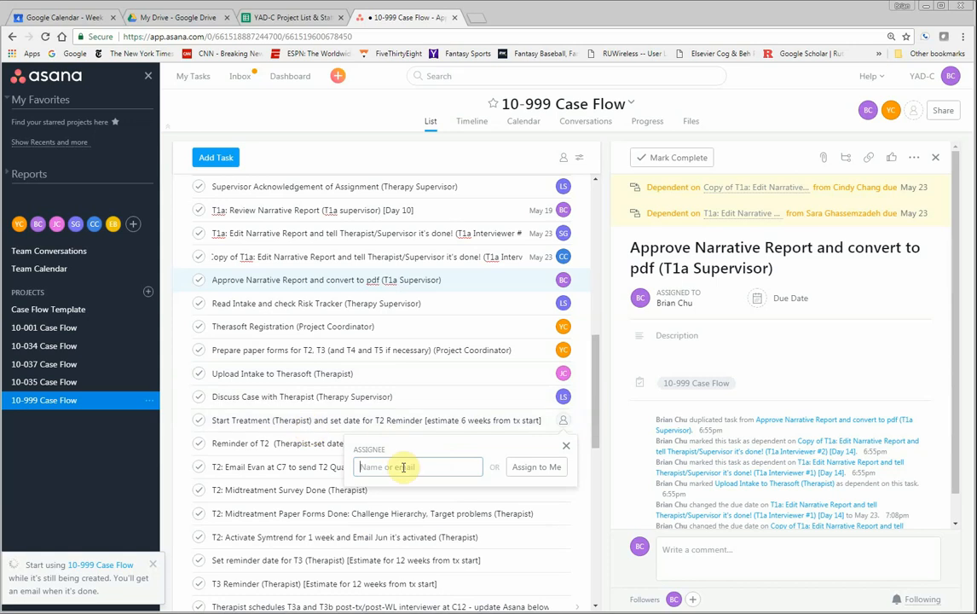
{"action": "type", "text": "jes"}
{"action": "key", "text": "Return"}
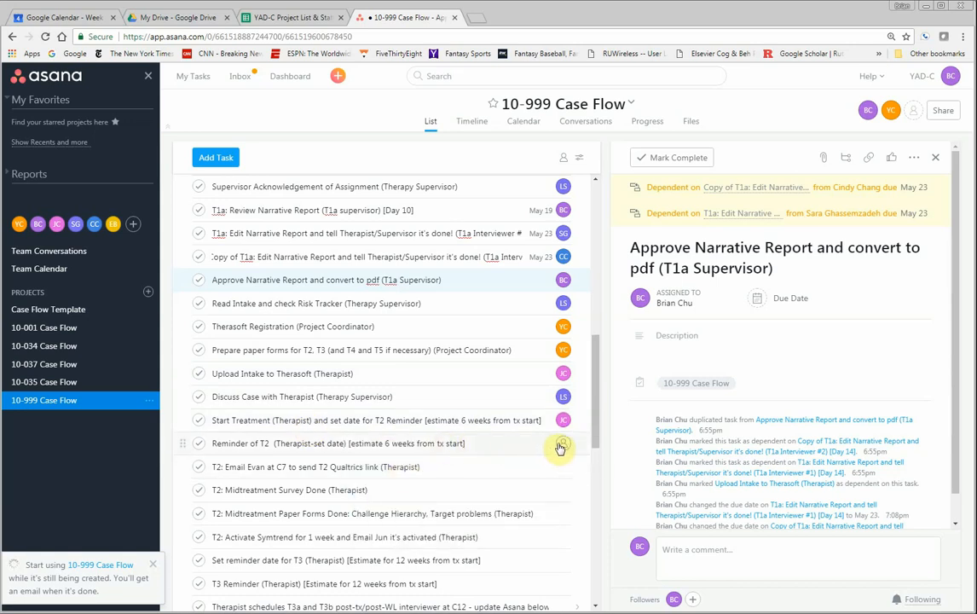
{"action": "left_click", "coordinate": [562, 446]}
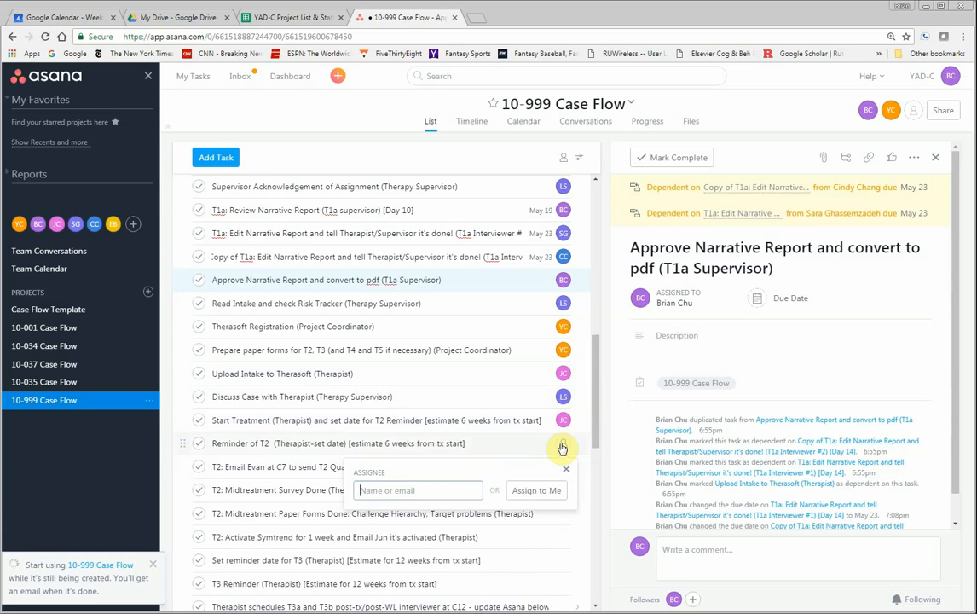
{"action": "type", "text": "jun"}
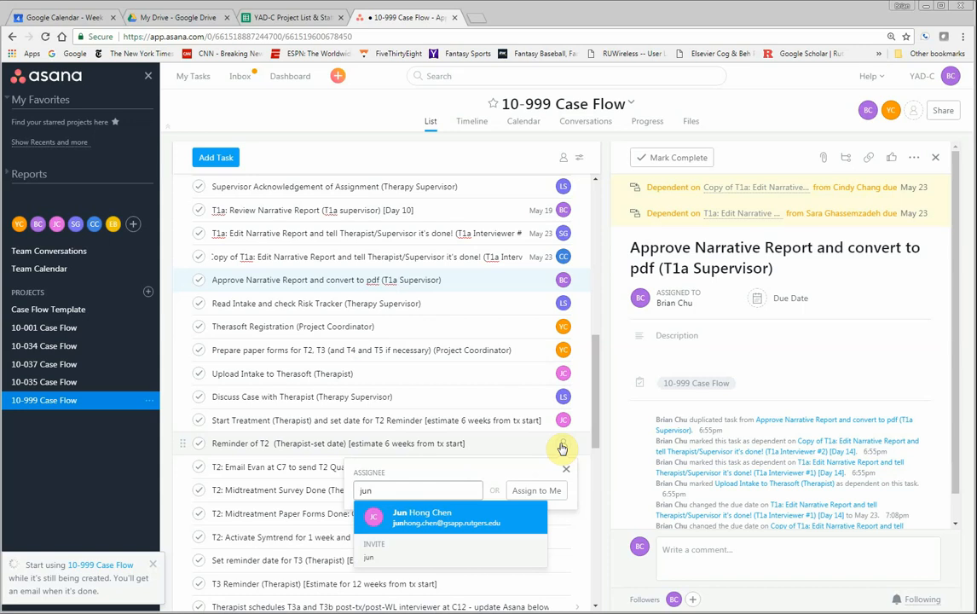
{"action": "key", "text": "Return"}
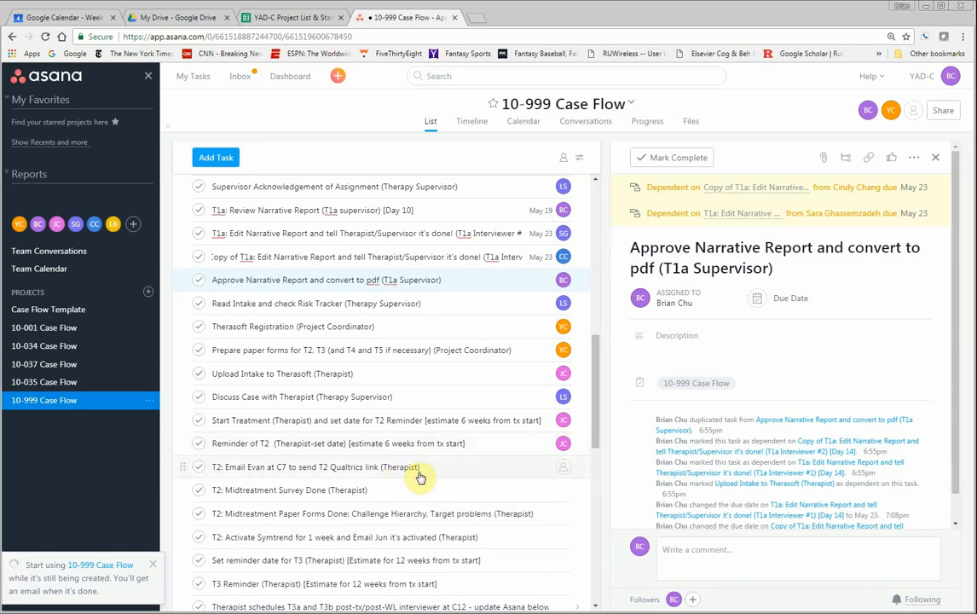
- Assign the T2 task for emailing at C7 to send the T2 Qualtrics link to the therapist
{"action": "left_click", "coordinate": [563, 467]}
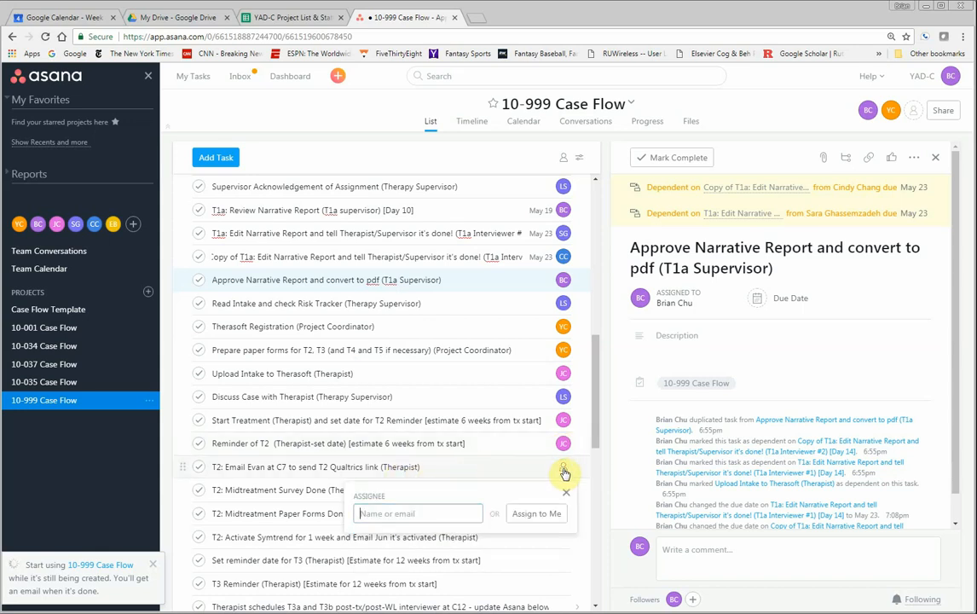
{"action": "type", "text": "jun"}
{"action": "key", "text": "Return"}
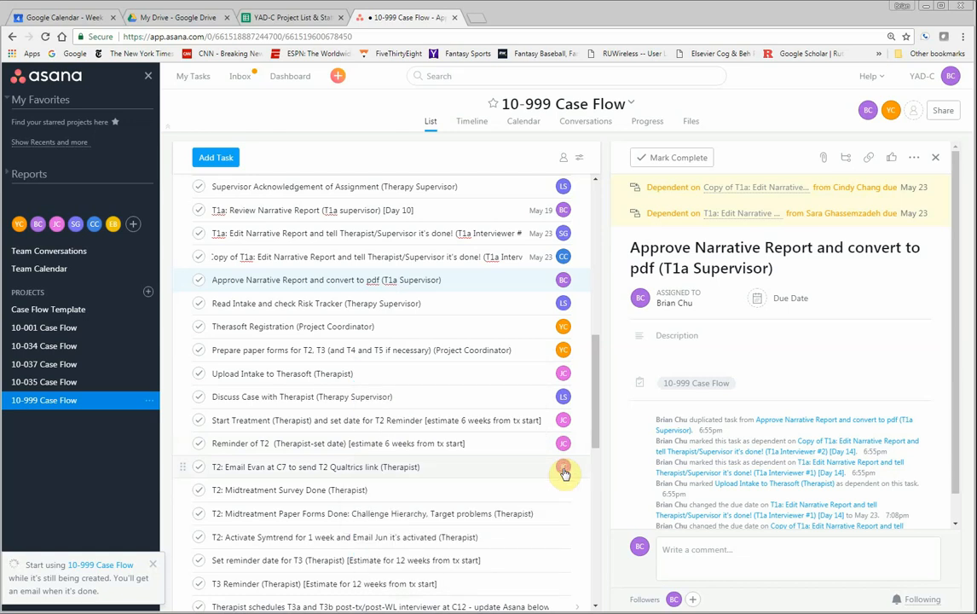
- Assign the T2: Midtreatment Survey Done task to the same therapist as the other T2 tasks
{"action": "left_click", "coordinate": [567, 491]}
{"action": "type", "text": "jun"}
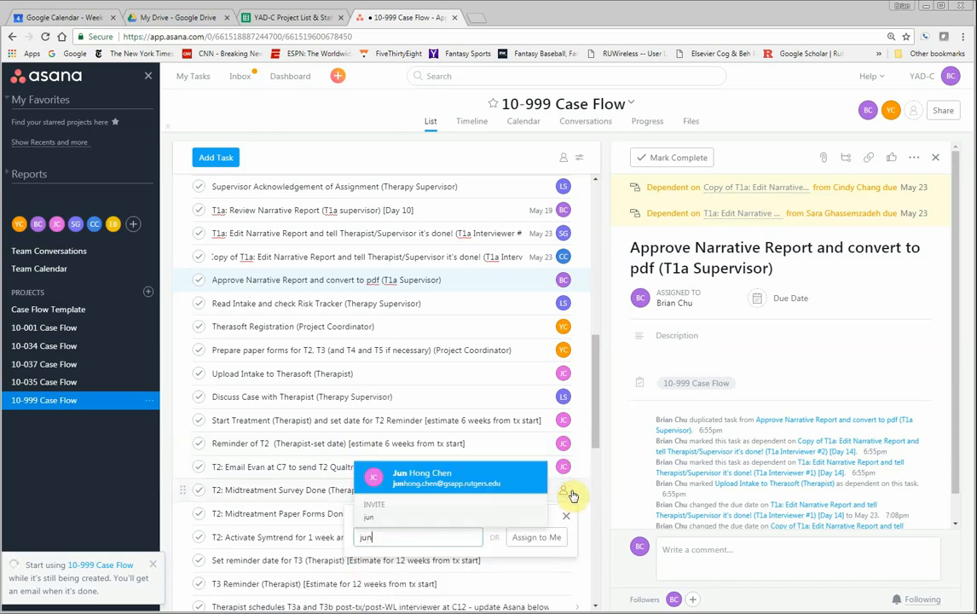
{"action": "key", "text": "Return"}
- Set the due date of the Start Treatment (Therapist) task to July 4, 2018
{"action": "scroll", "coordinate": [571, 493], "scroll_direction": "down", "scroll_amount": 2}
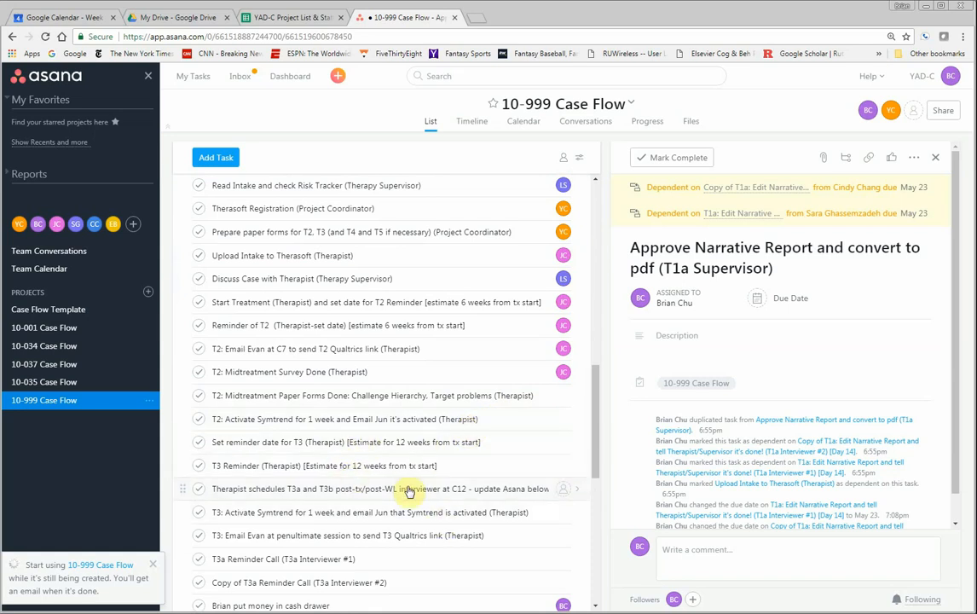
{"action": "scroll", "coordinate": [405, 458], "scroll_direction": "down", "scroll_amount": 1}
{"action": "scroll", "coordinate": [426, 435], "scroll_direction": "down", "scroll_amount": 1}
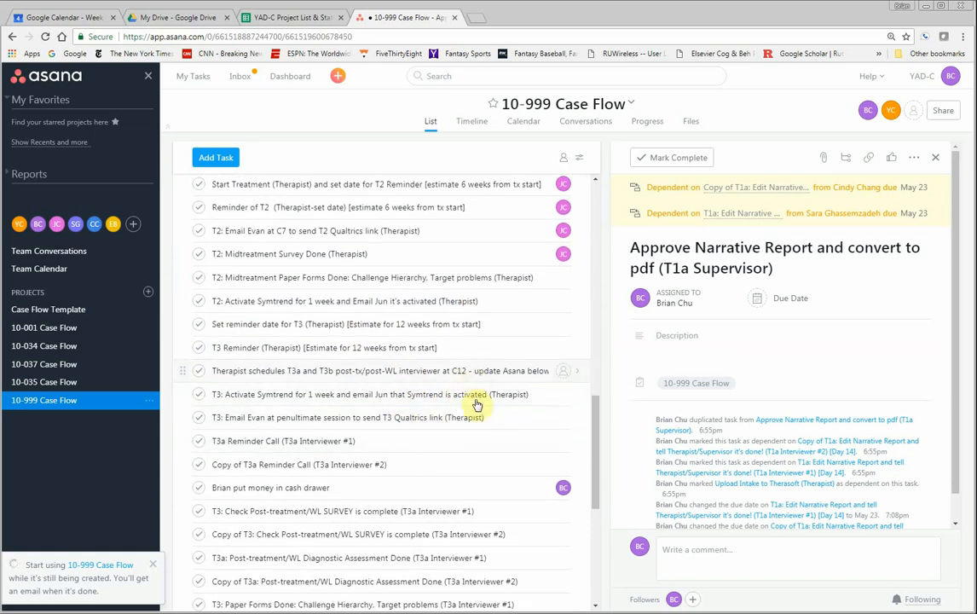
{"action": "scroll", "coordinate": [461, 413], "scroll_direction": "down", "scroll_amount": 1}
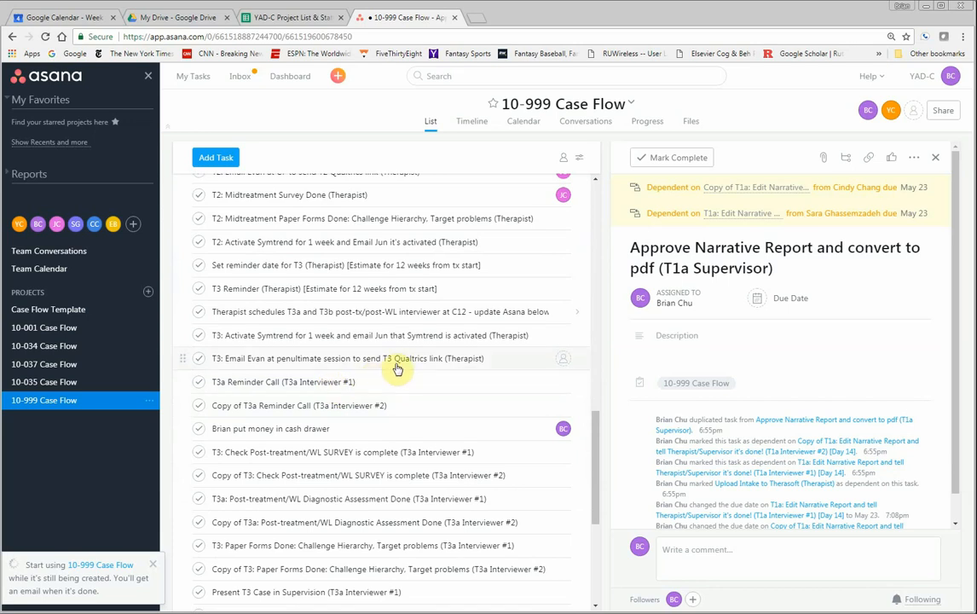
{"action": "scroll", "coordinate": [396, 368], "scroll_direction": "up", "scroll_amount": 3}
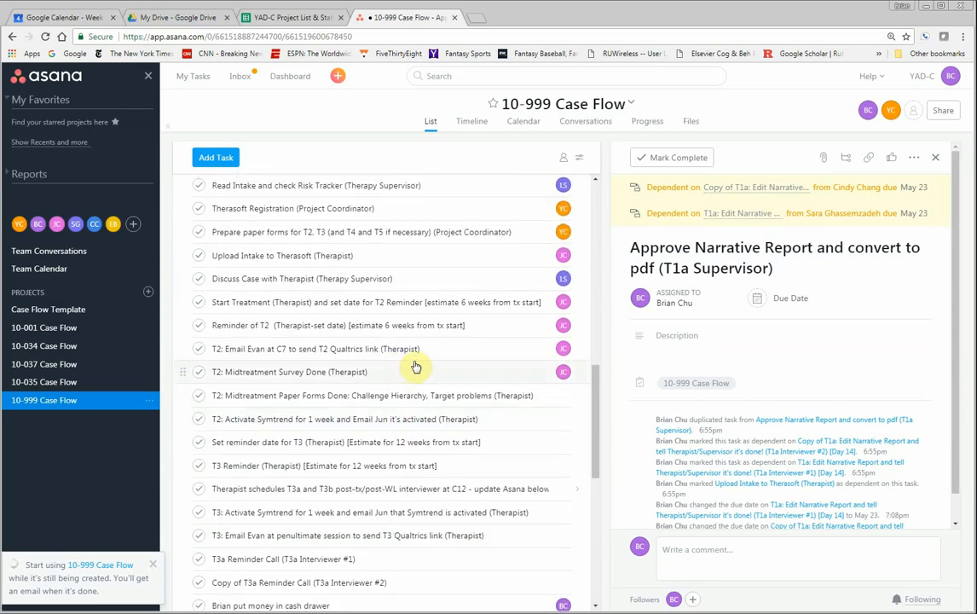
{"action": "scroll", "coordinate": [437, 365], "scroll_direction": "up", "scroll_amount": 1}
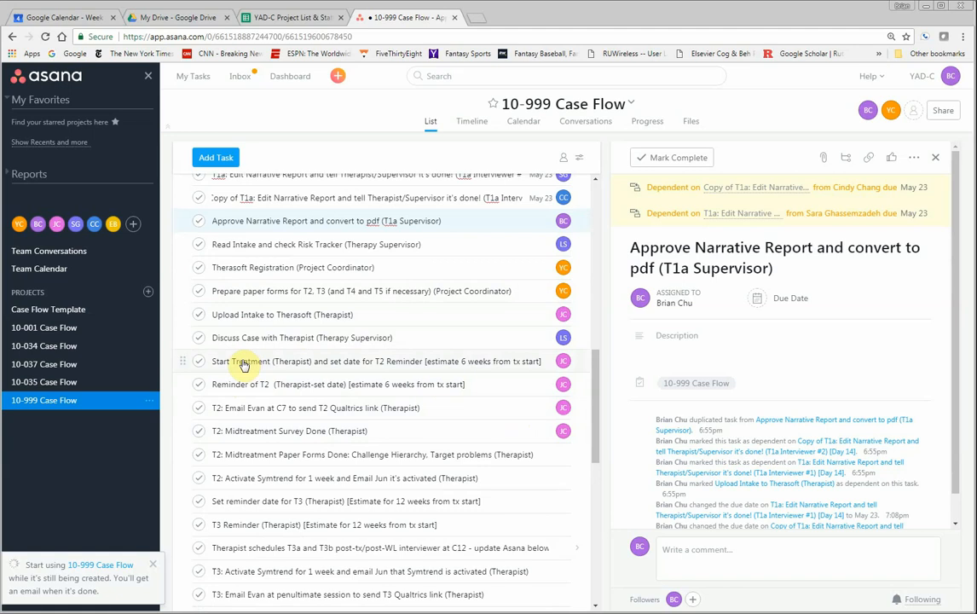
{"action": "left_click", "coordinate": [322, 363]}
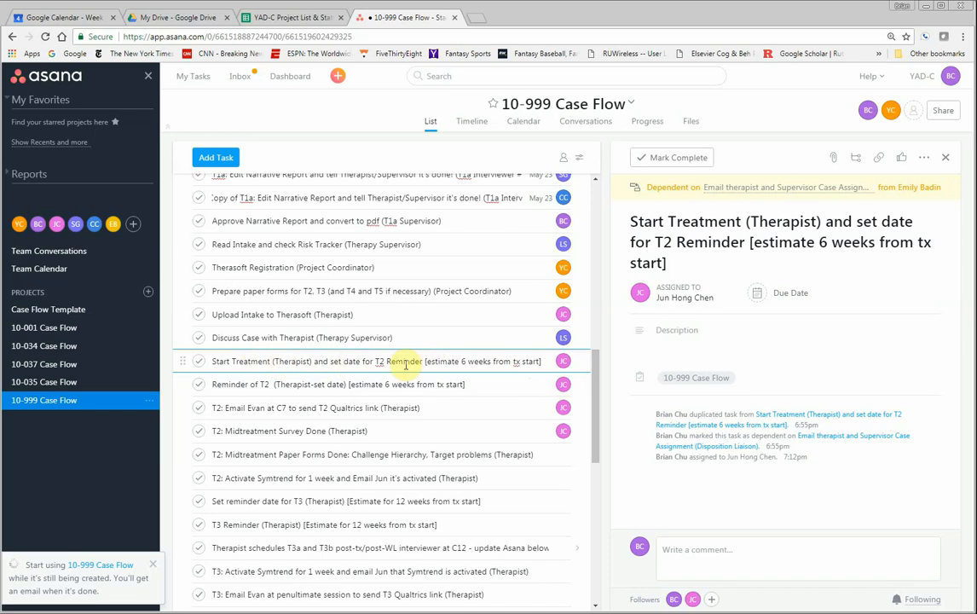
{"action": "scroll", "coordinate": [414, 362], "scroll_direction": "down", "scroll_amount": 2}
{"action": "scroll", "coordinate": [417, 382], "scroll_direction": "up", "scroll_amount": 3}
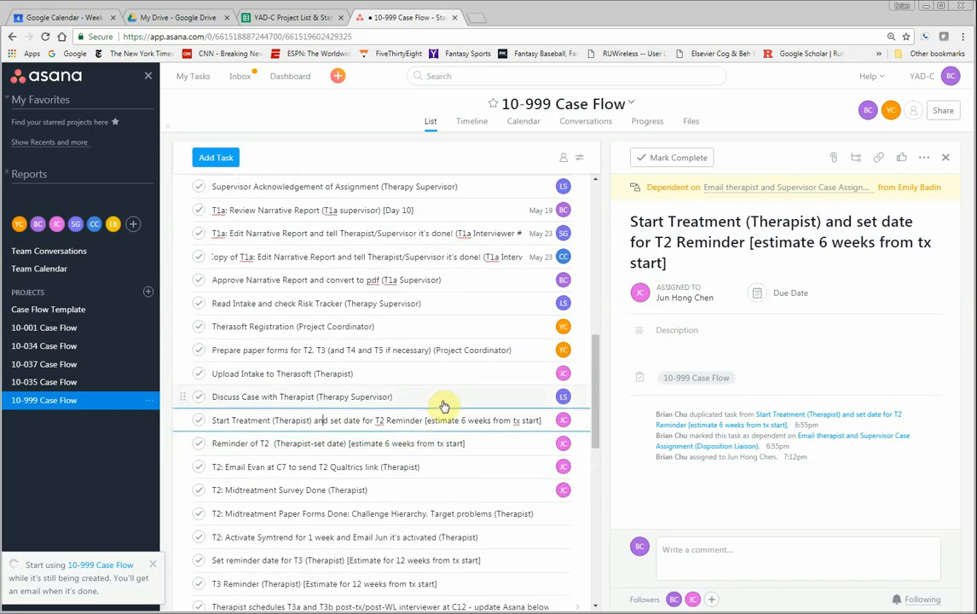
{"action": "scroll", "coordinate": [443, 367], "scroll_direction": "down", "scroll_amount": 1}
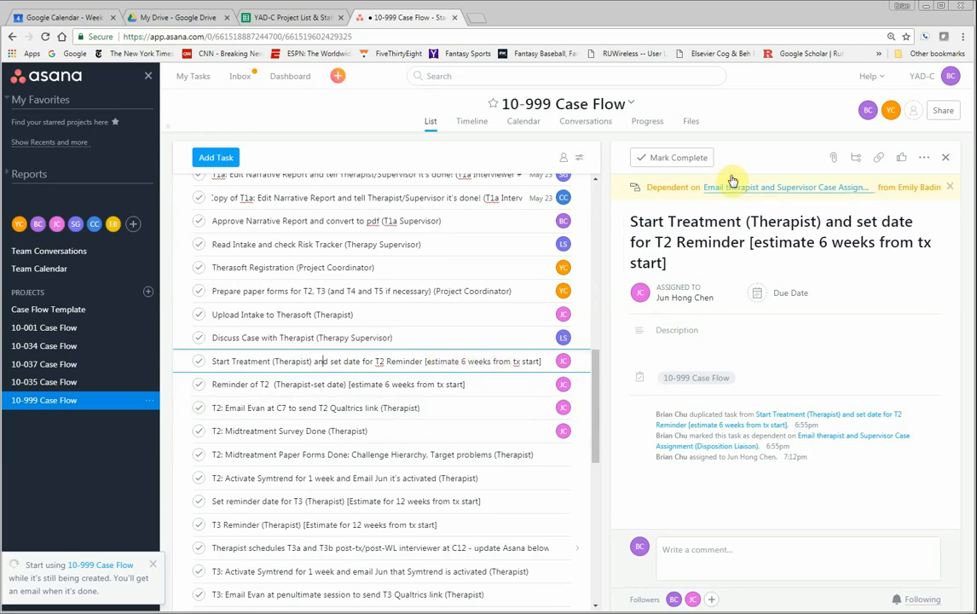
{"action": "left_click", "coordinate": [779, 295]}
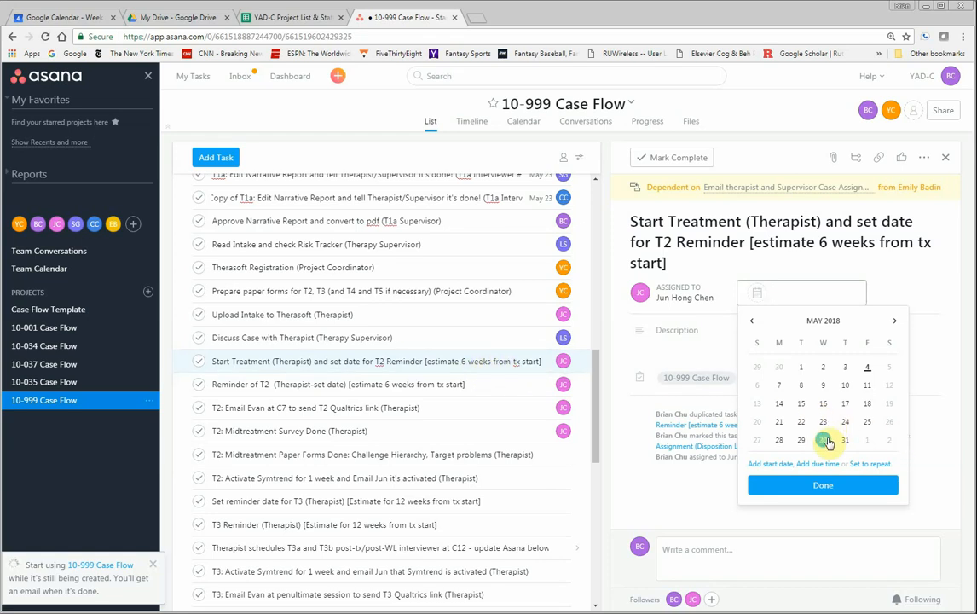
{"action": "left_click", "coordinate": [897, 321]}
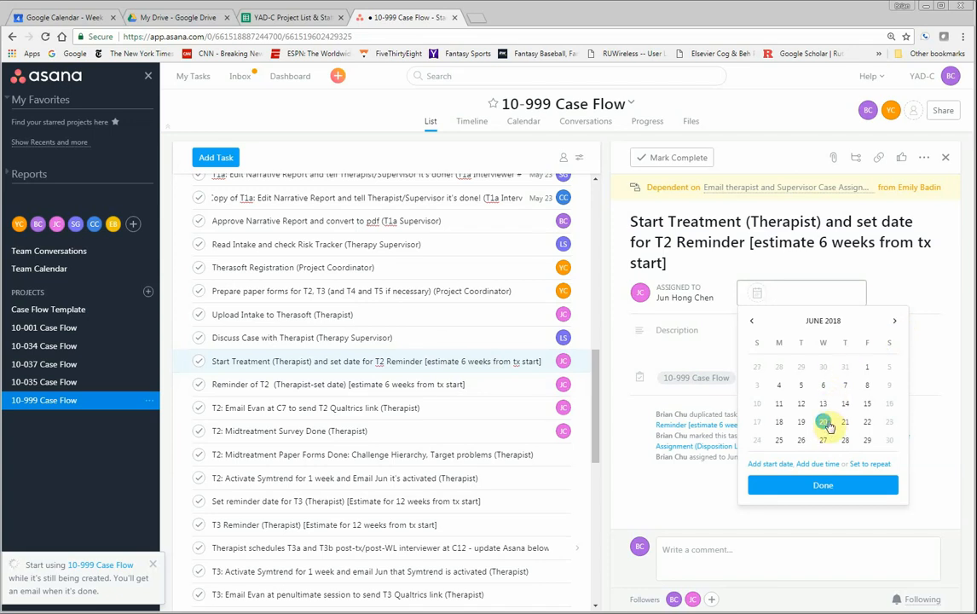
{"action": "left_click", "coordinate": [897, 324]}
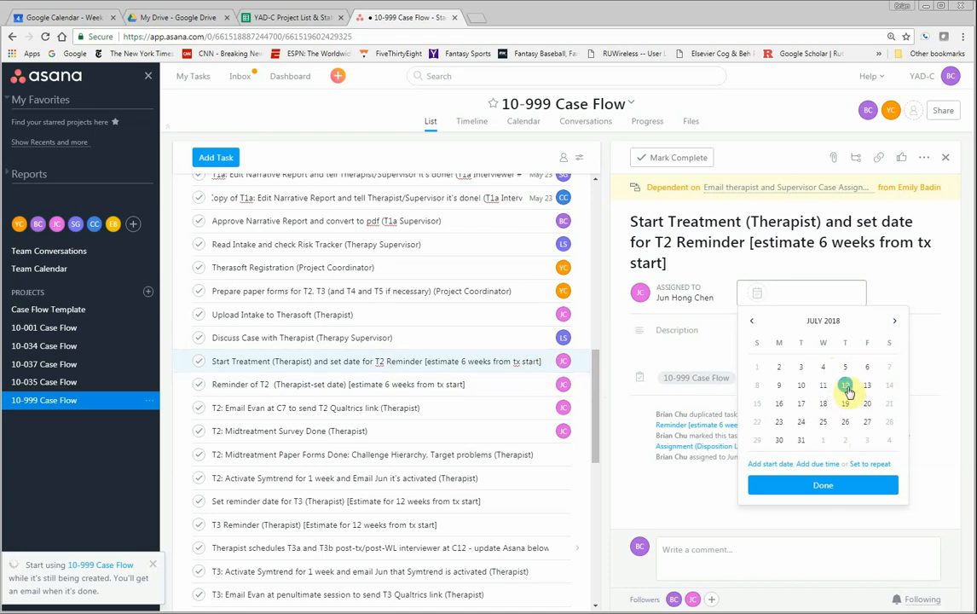
{"action": "left_click", "coordinate": [822, 366]}
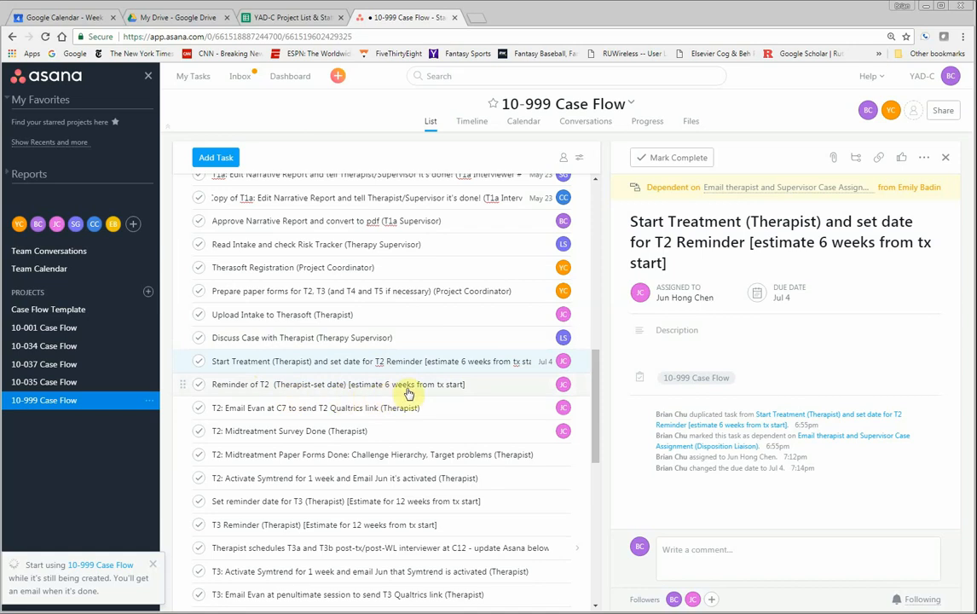
- Set the due date of the Reminder of T2 task to July 4, 2018
{"action": "left_click", "coordinate": [546, 387]}
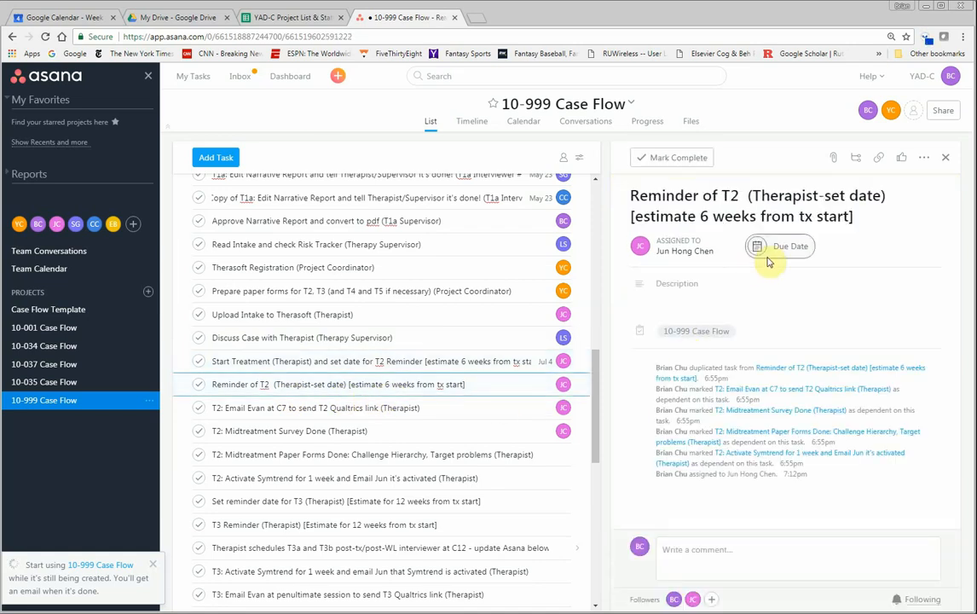
{"action": "left_click", "coordinate": [770, 253]}
{"action": "left_click", "coordinate": [895, 278]}
{"action": "left_click", "coordinate": [895, 277]}
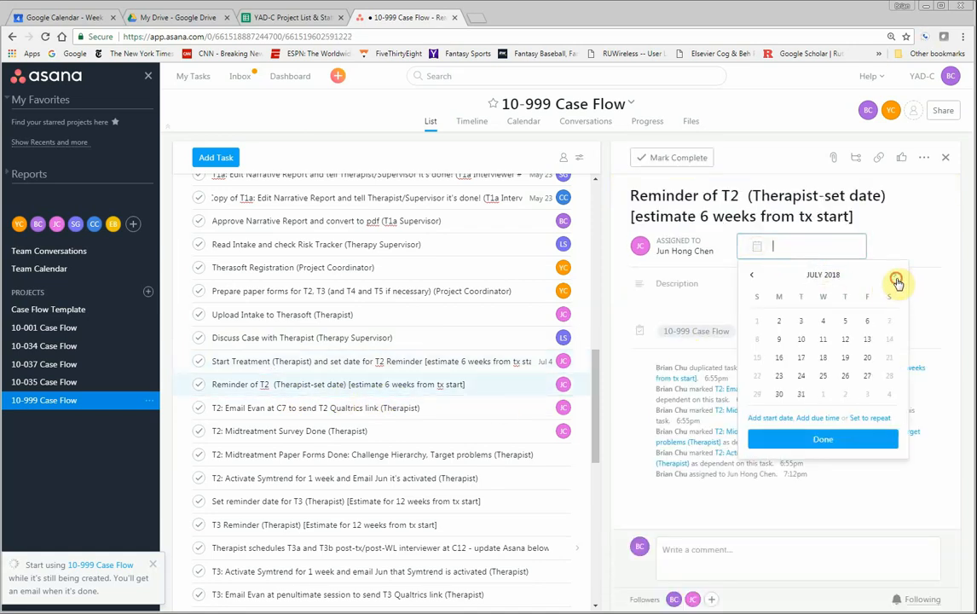
{"action": "left_click", "coordinate": [822, 321]}
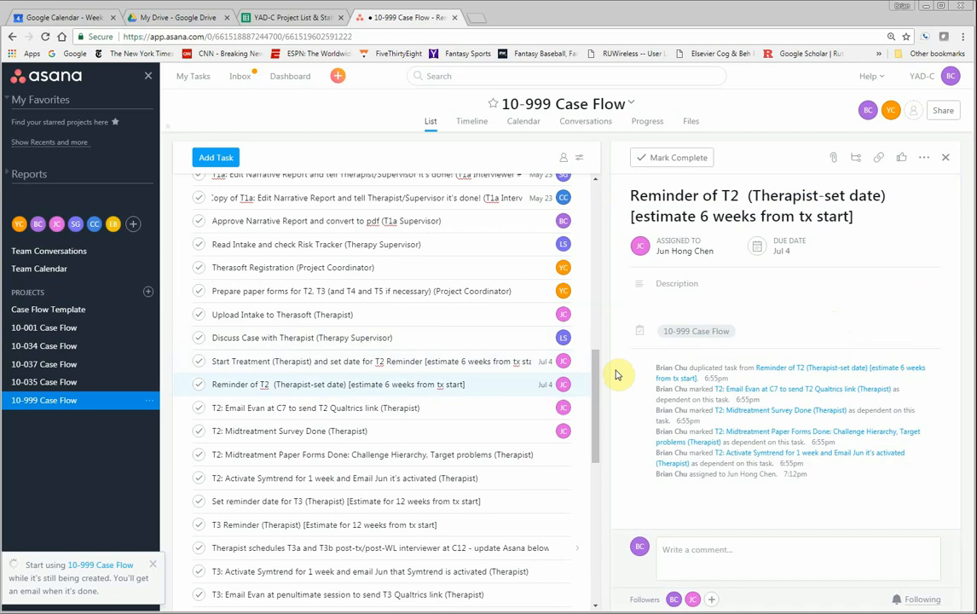
- Clear the due dates from the Reminder of T2 and Start Treatment tasks
{"action": "left_click", "coordinate": [542, 366]}
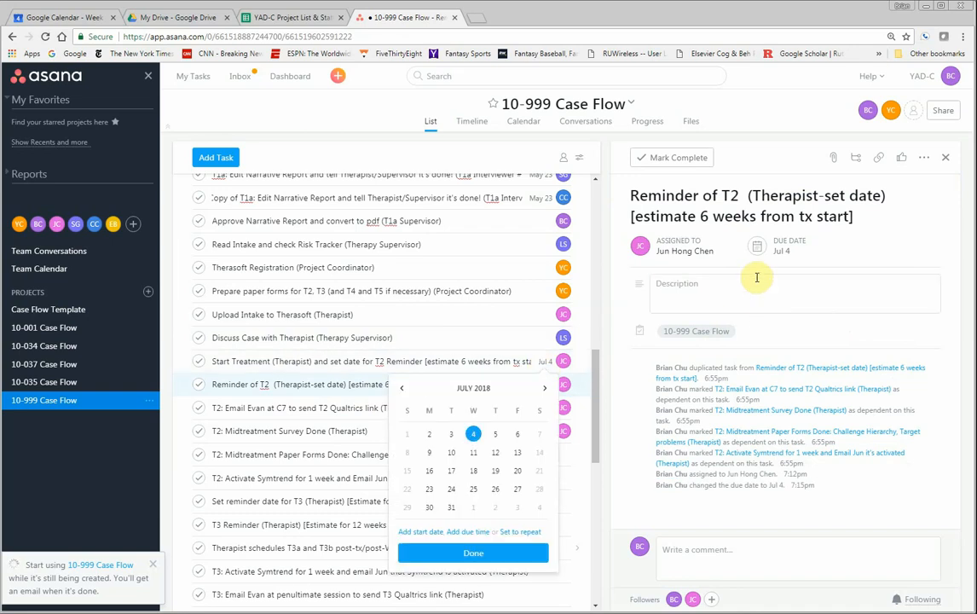
{"action": "left_click", "coordinate": [813, 251]}
{"action": "left_click", "coordinate": [542, 363]}
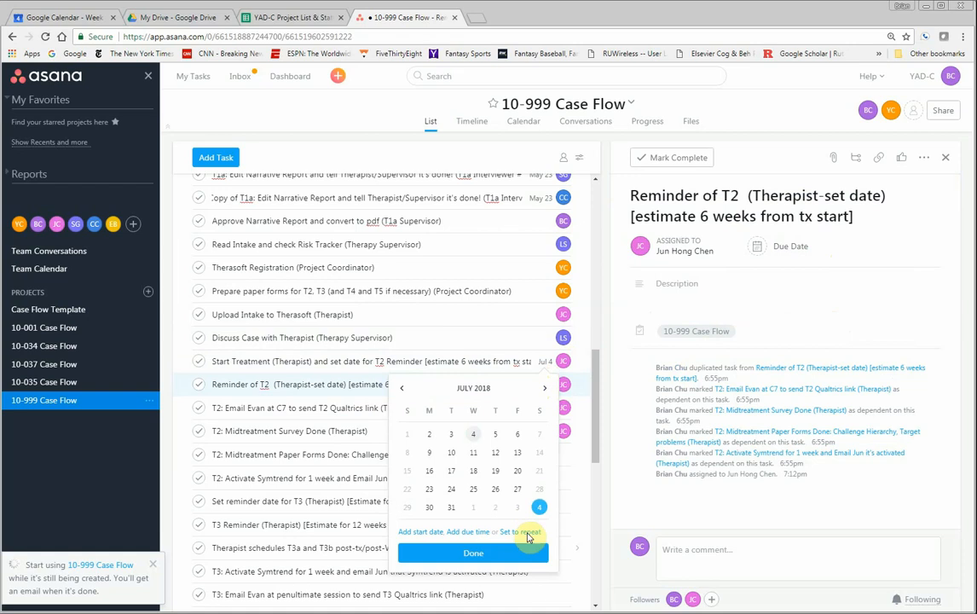
{"action": "left_click", "coordinate": [349, 363]}
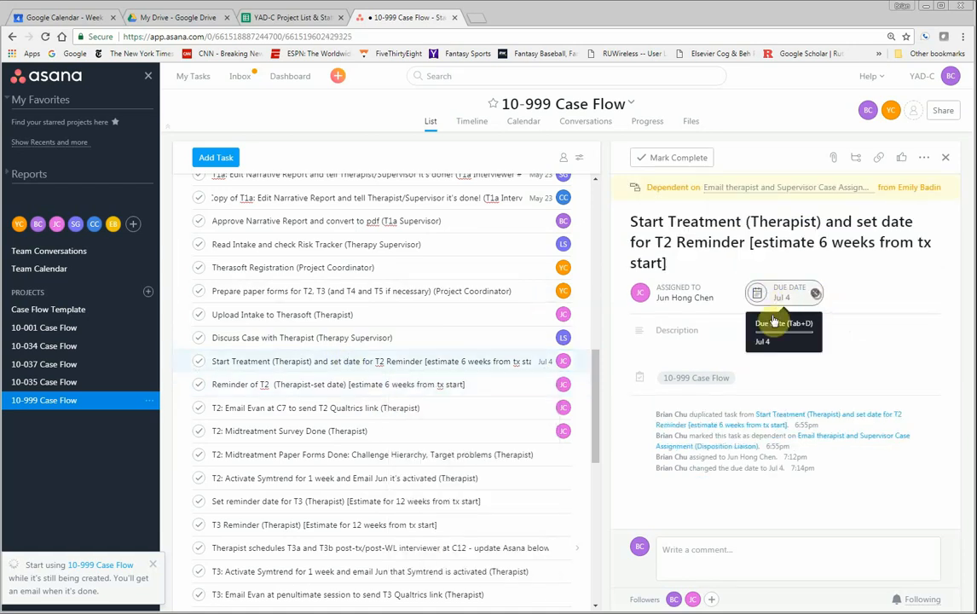
- Give the Reminder of T2 task a July 4, 2018 due date again and reopen the Start Treatment task
{"action": "left_click", "coordinate": [523, 383]}
{"action": "left_click", "coordinate": [801, 250]}
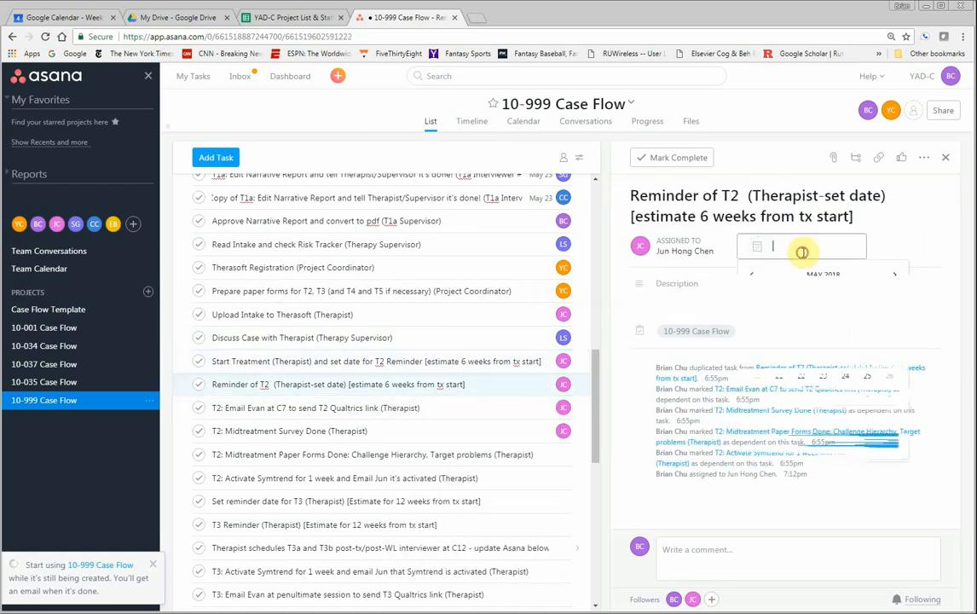
{"action": "left_click", "coordinate": [895, 275]}
{"action": "left_click", "coordinate": [894, 275]}
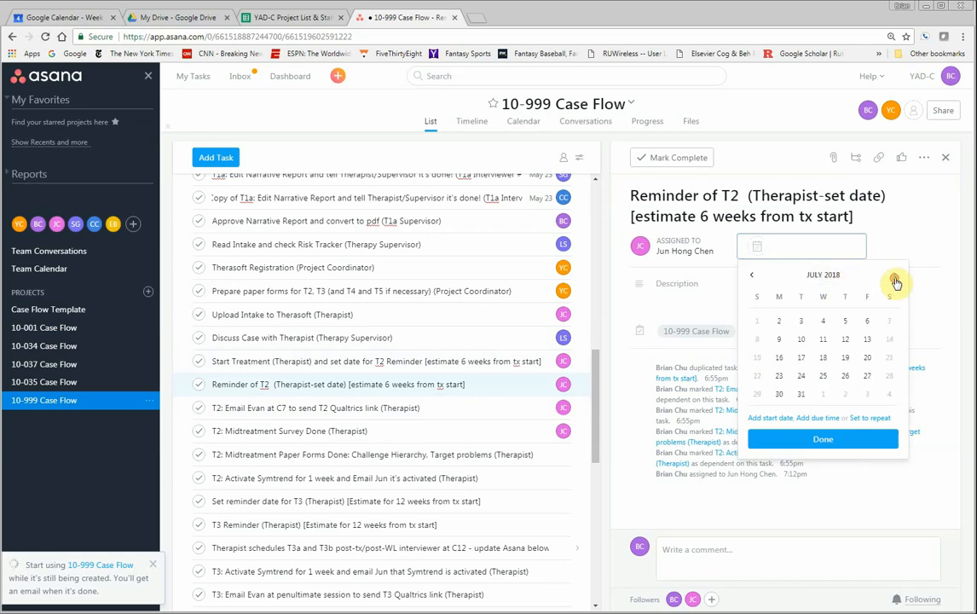
{"action": "left_click", "coordinate": [822, 320]}
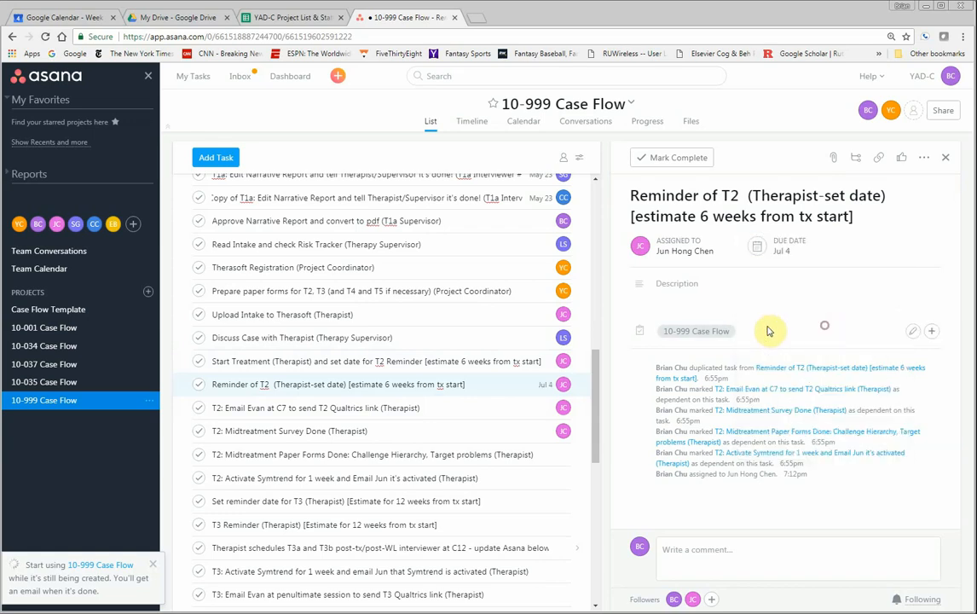
{"action": "left_click", "coordinate": [364, 361]}
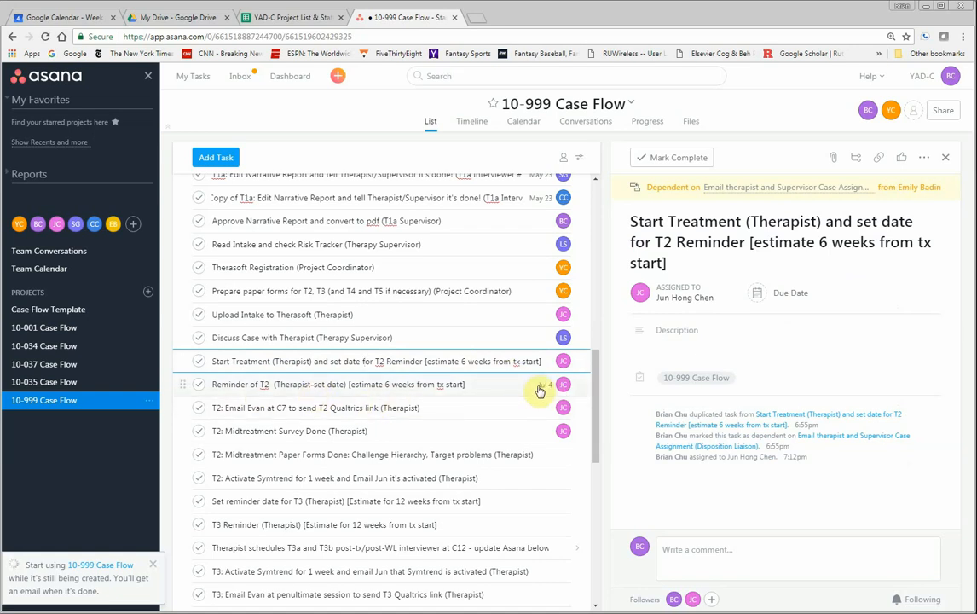
- Set the due date of the Set reminder date for T3 (Therapist) task to August 8, 2018
{"action": "scroll", "coordinate": [542, 392], "scroll_direction": "down", "scroll_amount": 1}
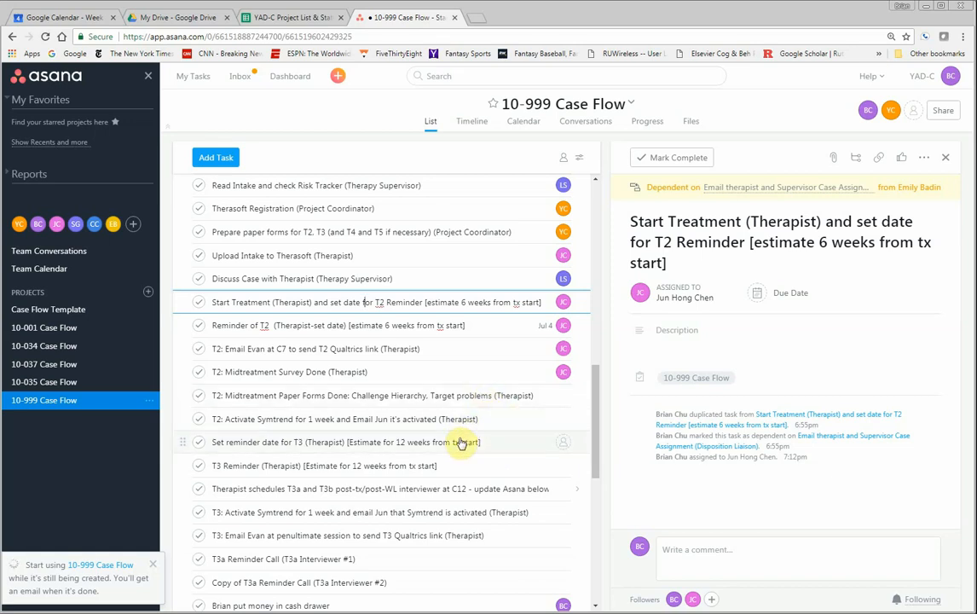
{"action": "left_click", "coordinate": [537, 449]}
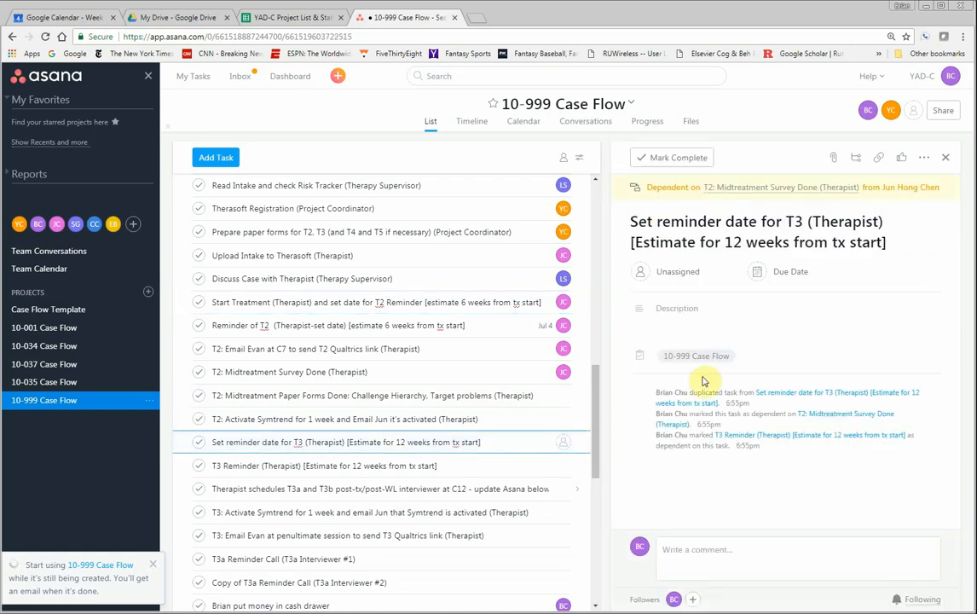
{"action": "left_click", "coordinate": [797, 278]}
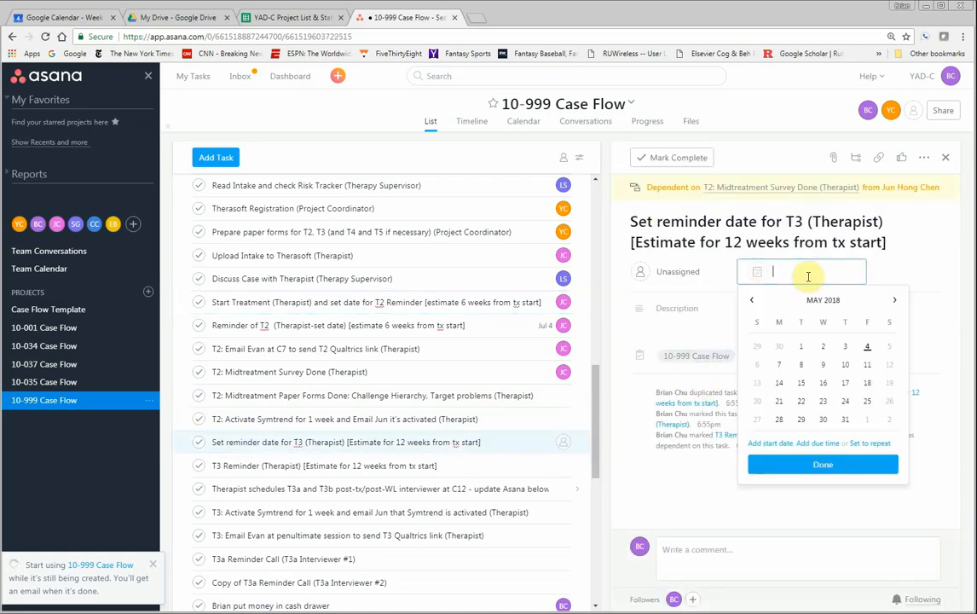
{"action": "left_click", "coordinate": [894, 300]}
{"action": "left_click", "coordinate": [895, 300]}
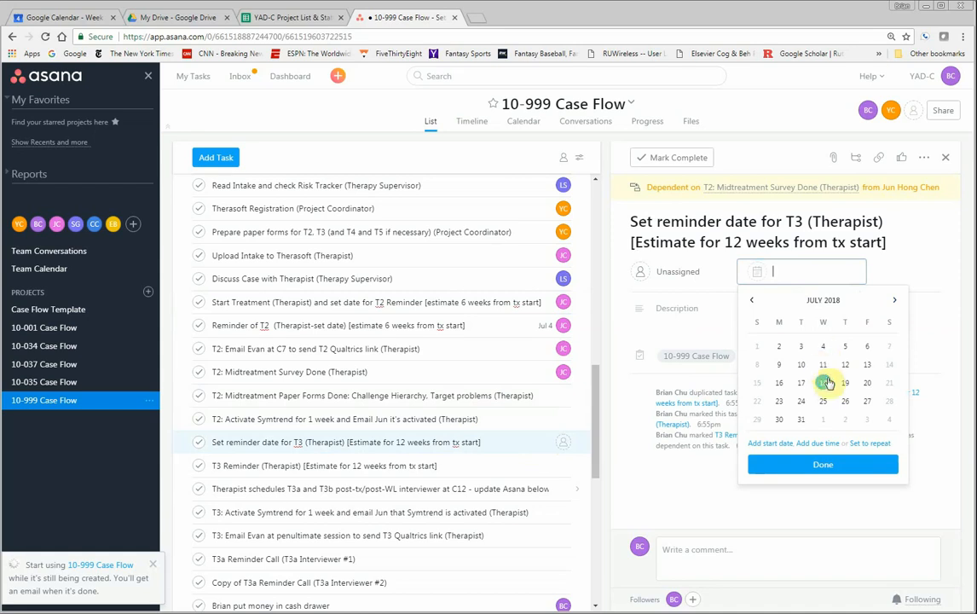
{"action": "left_click", "coordinate": [894, 300]}
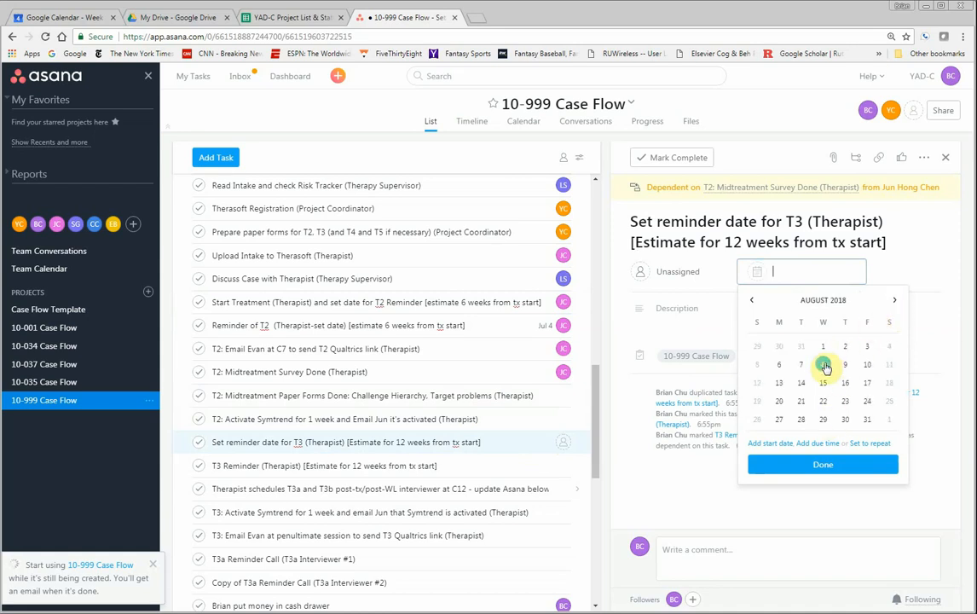
{"action": "left_click", "coordinate": [822, 365]}
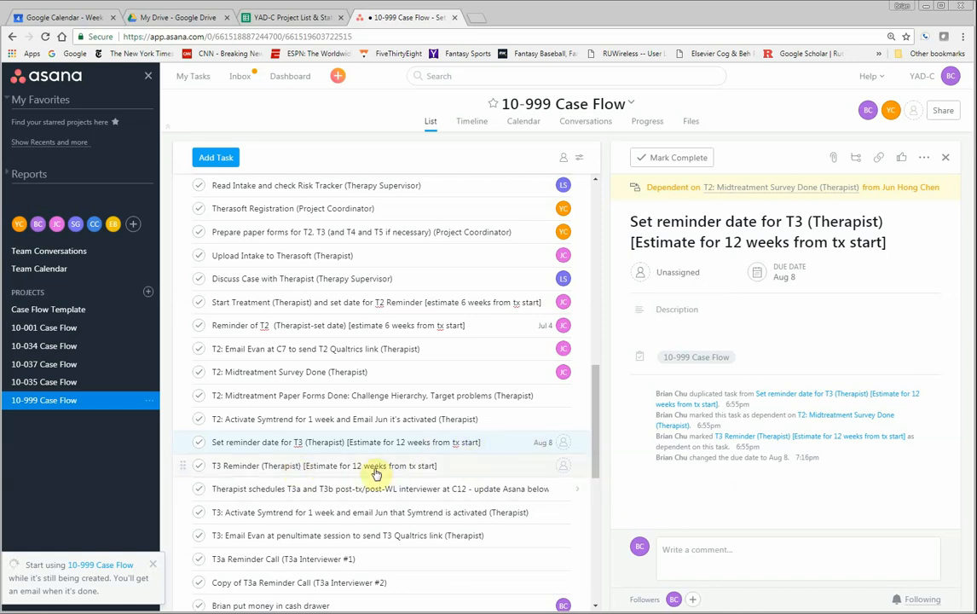
- Set the due date of the T3 Reminder (Therapist) task to August 8, 2018
{"action": "left_click", "coordinate": [543, 464]}
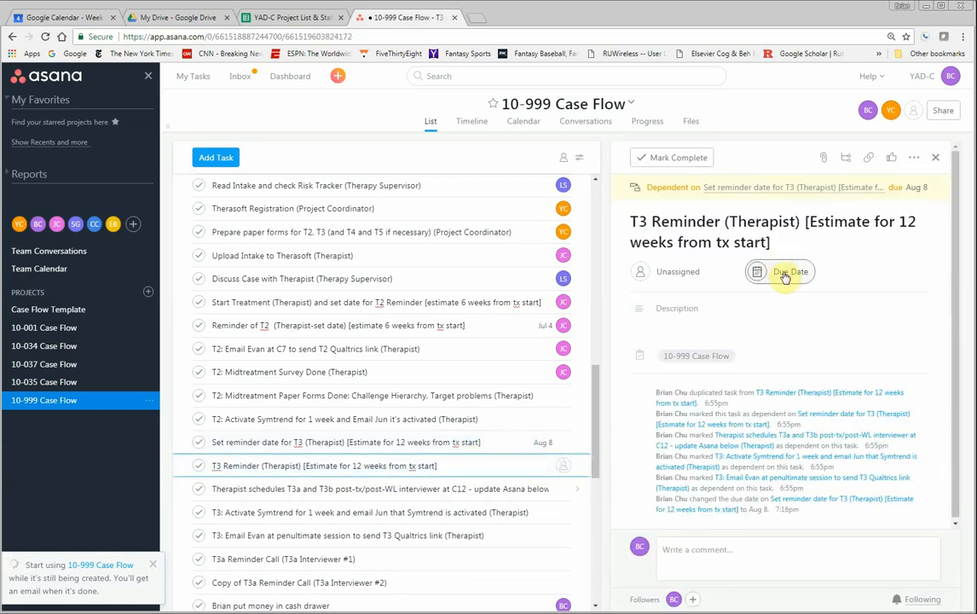
{"action": "left_click", "coordinate": [756, 271]}
{"action": "left_click", "coordinate": [894, 301]}
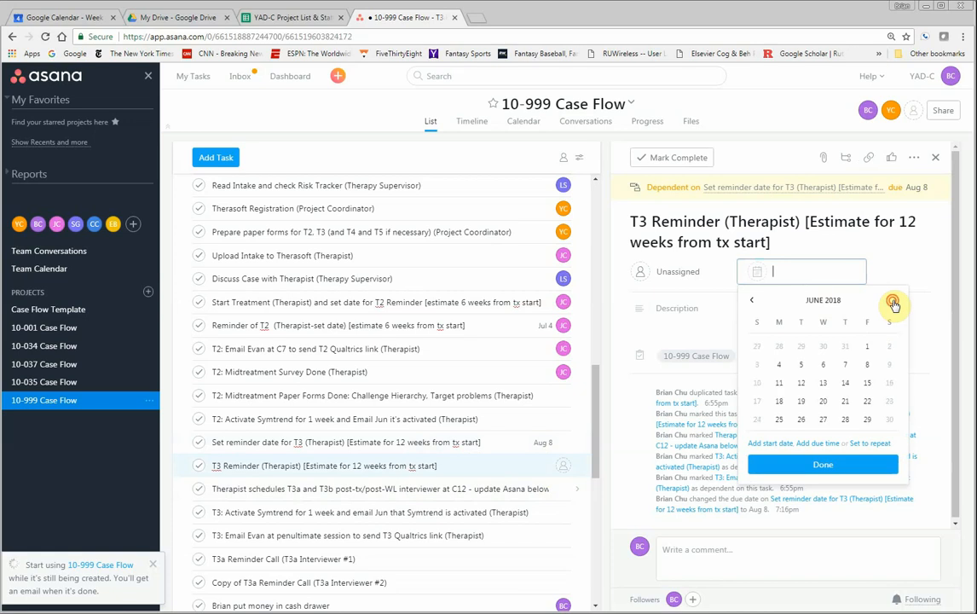
{"action": "left_click", "coordinate": [894, 301]}
{"action": "left_click", "coordinate": [894, 301]}
{"action": "left_click", "coordinate": [894, 300]}
{"action": "left_click", "coordinate": [752, 300]}
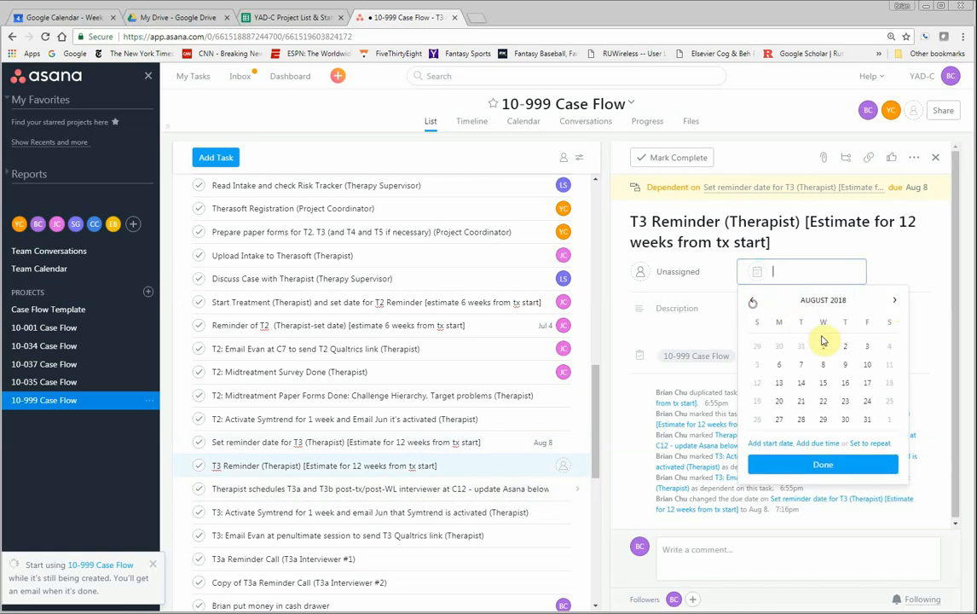
{"action": "left_click", "coordinate": [823, 364]}
- Clear the due date from the Set reminder date for T3 (Therapist) task and close its details
{"action": "left_click", "coordinate": [545, 443]}
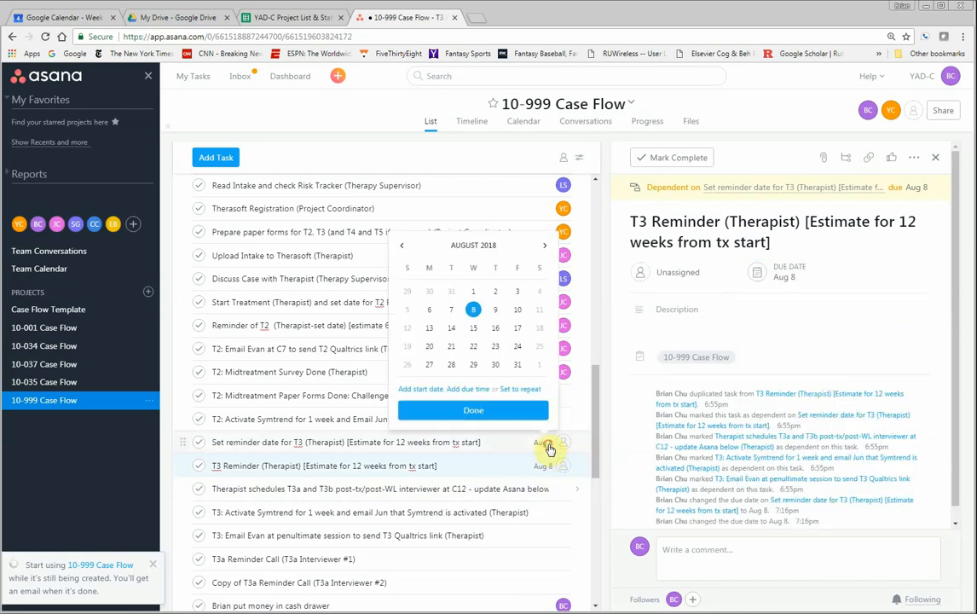
{"action": "left_click", "coordinate": [473, 410]}
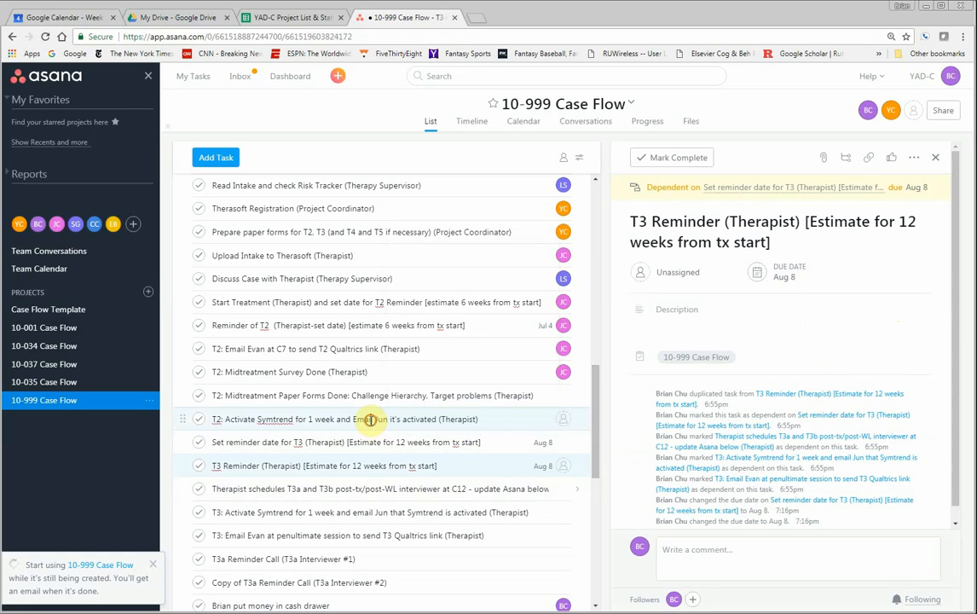
{"action": "left_click", "coordinate": [371, 419]}
{"action": "left_click", "coordinate": [366, 442]}
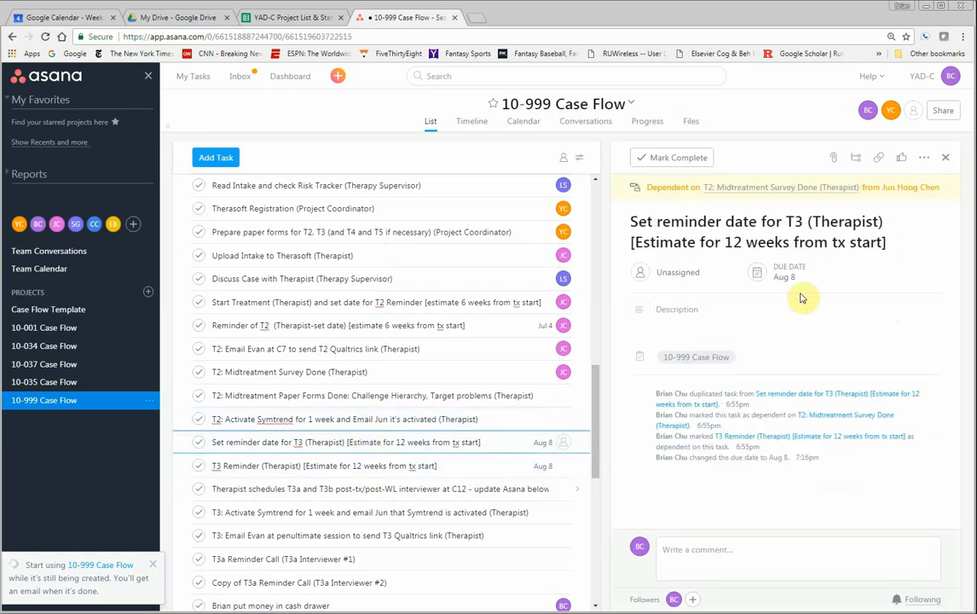
{"action": "left_click", "coordinate": [812, 271]}
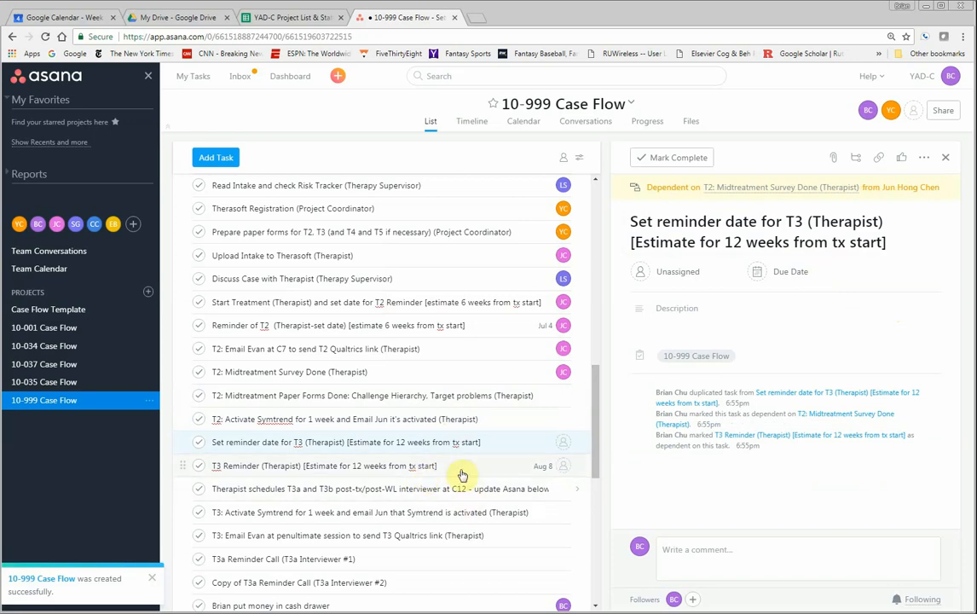
{"action": "left_click_drag", "start_coordinate": [599, 480], "coordinate": [595, 496]}
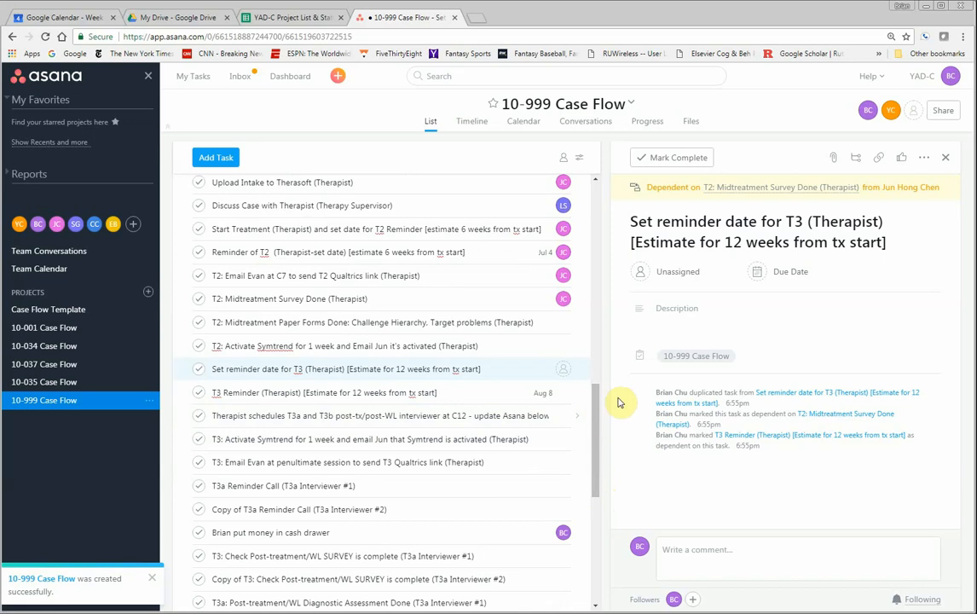
{"action": "left_click", "coordinate": [945, 157]}
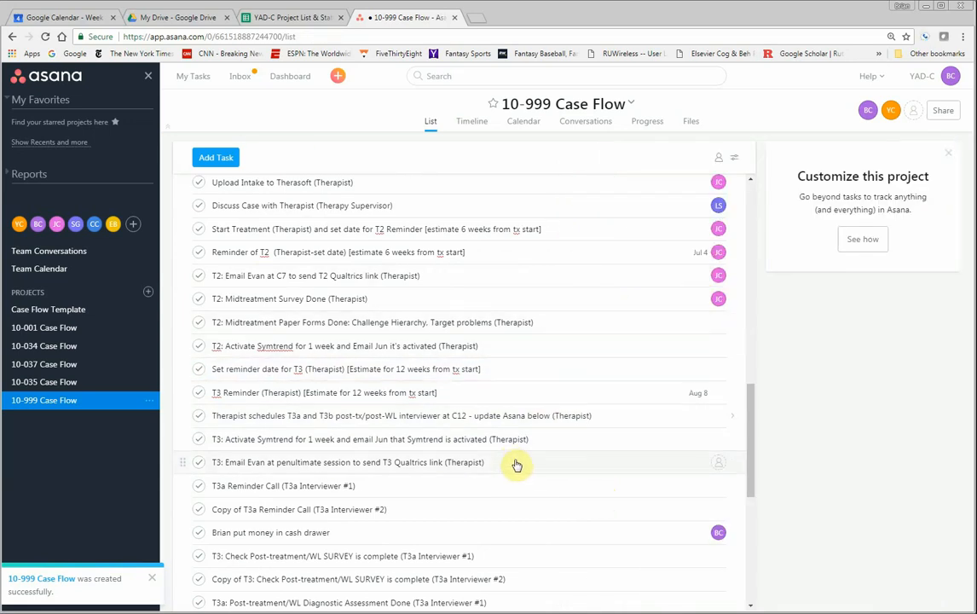
- Assign the T2: Midtreatment Paper Forms Done (Therapist) task to the case's therapist
{"action": "scroll", "coordinate": [517, 461], "scroll_direction": "down", "scroll_amount": 1}
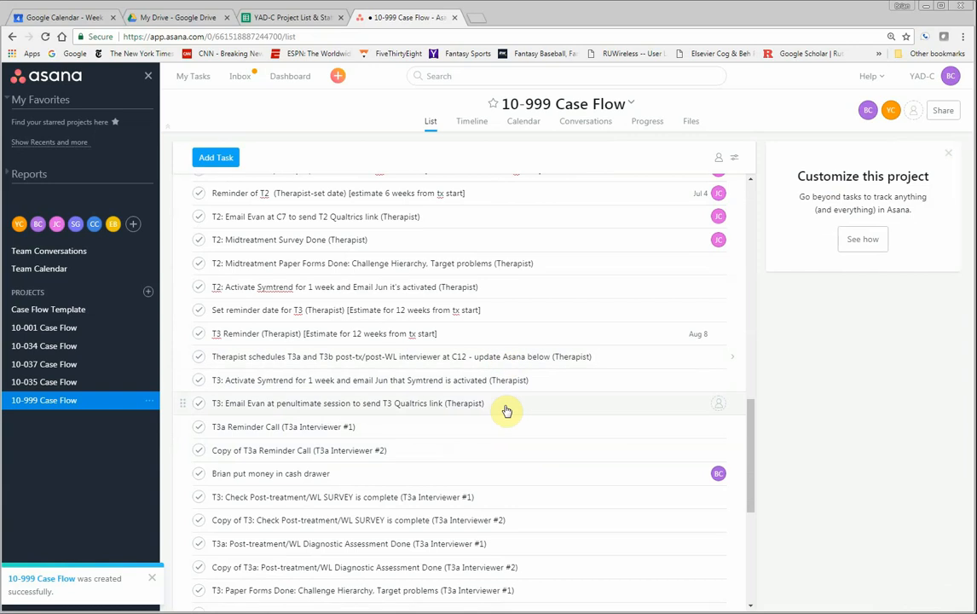
{"action": "scroll", "coordinate": [661, 351], "scroll_direction": "up", "scroll_amount": 1}
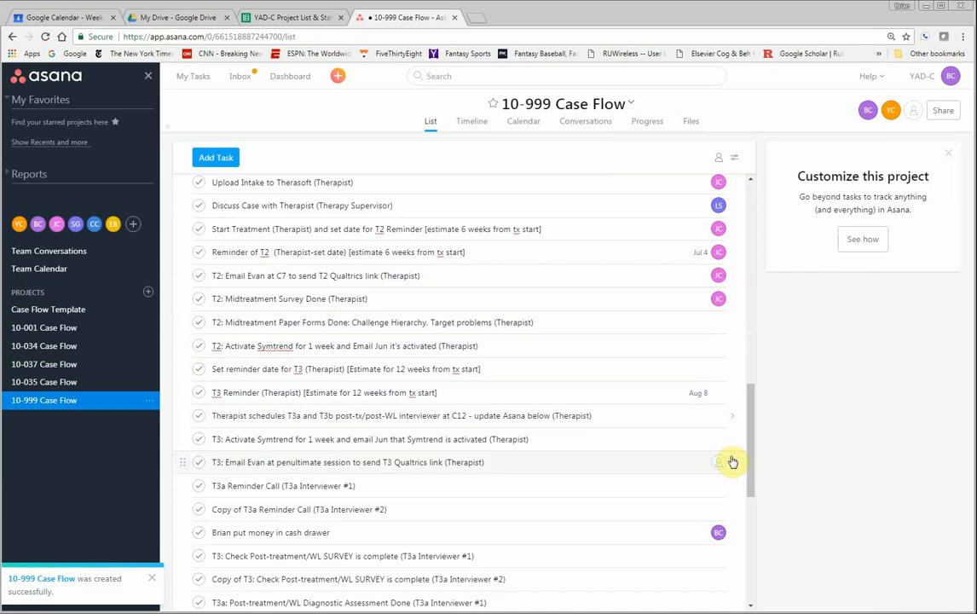
{"action": "left_click", "coordinate": [719, 321]}
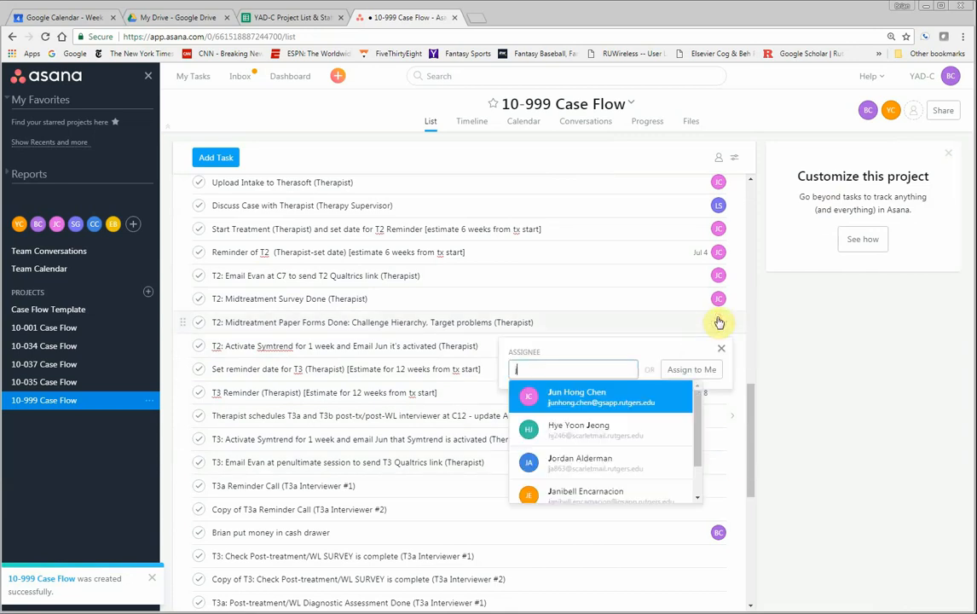
{"action": "key", "text": "Return"}
{"action": "mouse_move", "coordinate": [718, 321]}
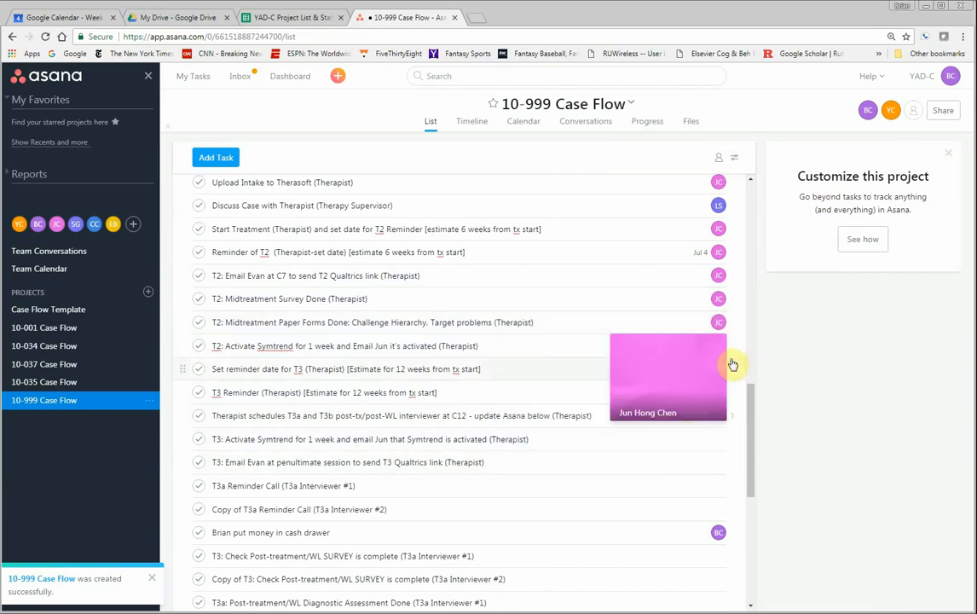
- Assign the T2: Activate Symtrend for 1 week (Therapist) task to the case's therapist
{"action": "left_click", "coordinate": [721, 346]}
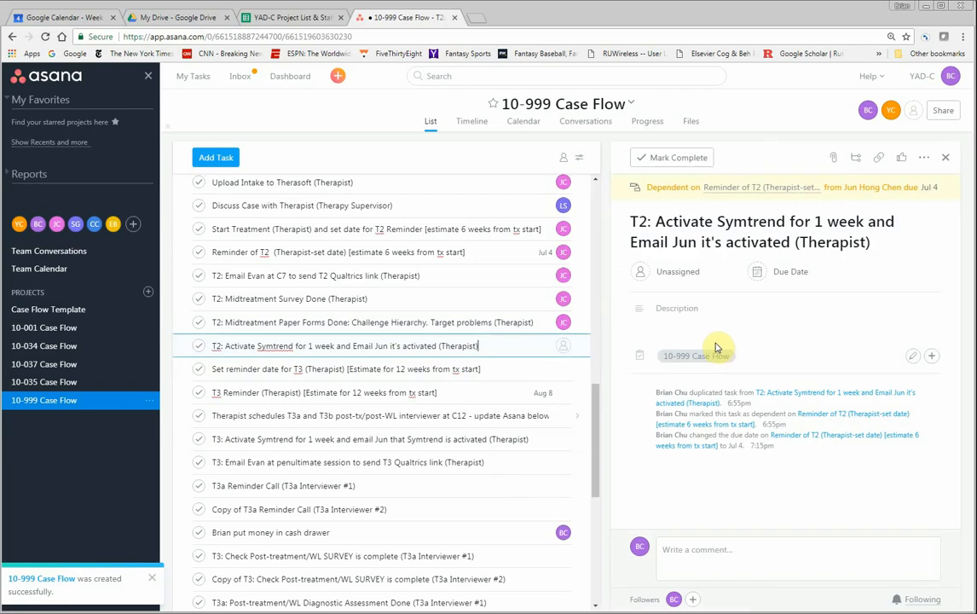
{"action": "left_click", "coordinate": [562, 346]}
{"action": "type", "text": "ju"}
{"action": "key", "text": "Return"}
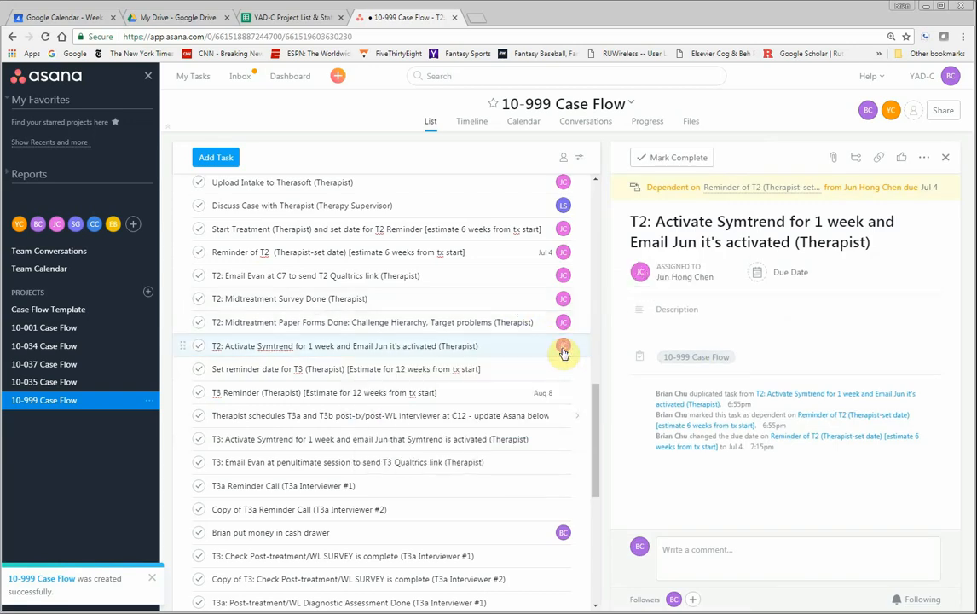
{"action": "mouse_move", "coordinate": [564, 349]}
- Assign the Set reminder date for T3 and T3 Reminder tasks to the case's therapist and close the task details
{"action": "left_click", "coordinate": [570, 373]}
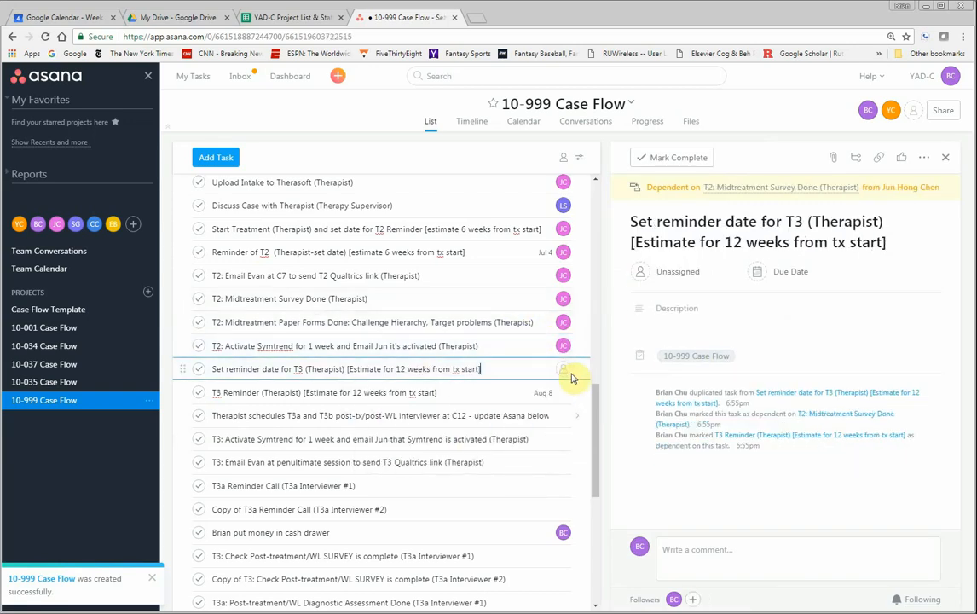
{"action": "left_click", "coordinate": [564, 372]}
{"action": "type", "text": "j"}
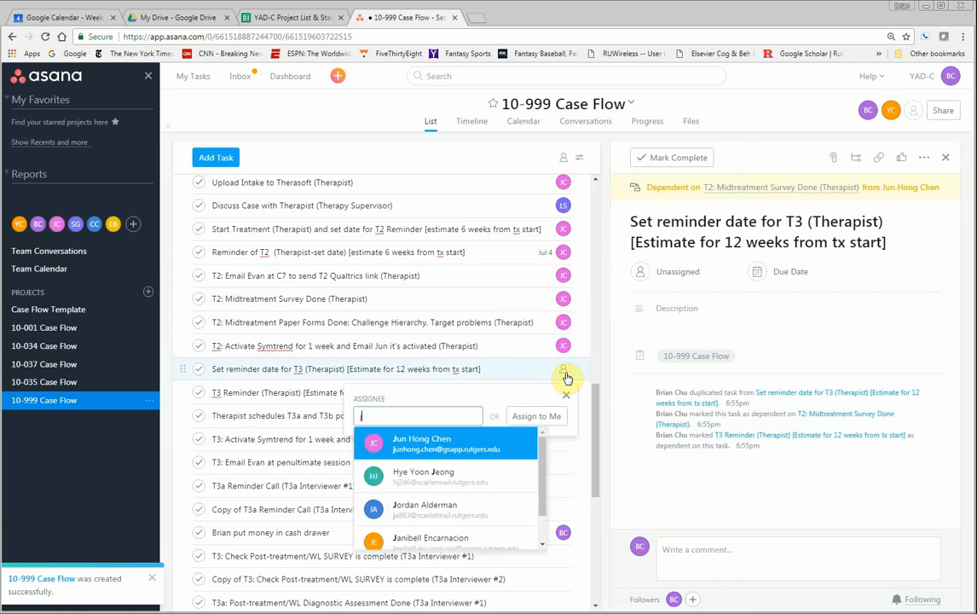
{"action": "key", "text": "Return"}
{"action": "mouse_move", "coordinate": [564, 372]}
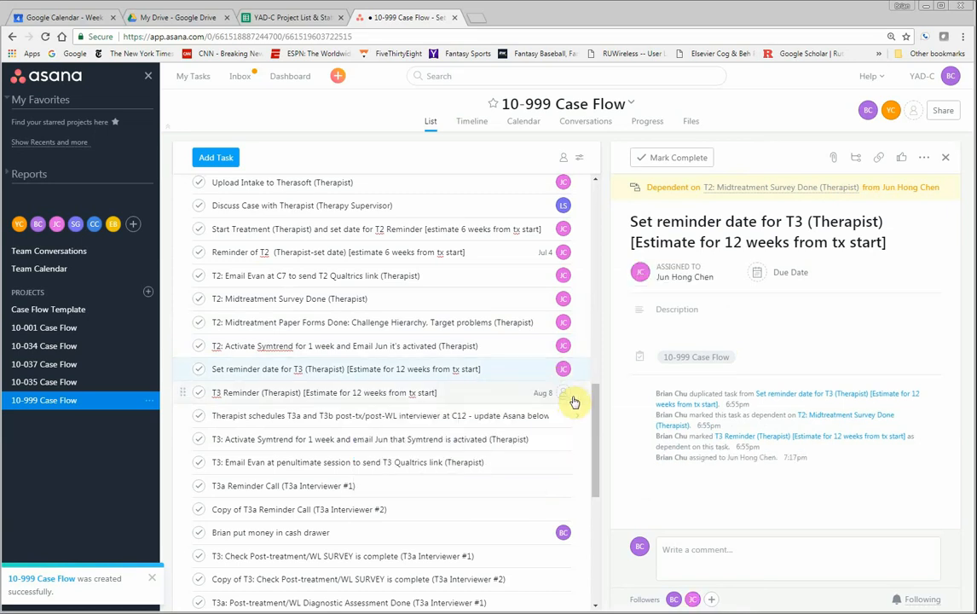
{"action": "left_click", "coordinate": [564, 393]}
{"action": "type", "text": "j"}
{"action": "key", "text": "Return"}
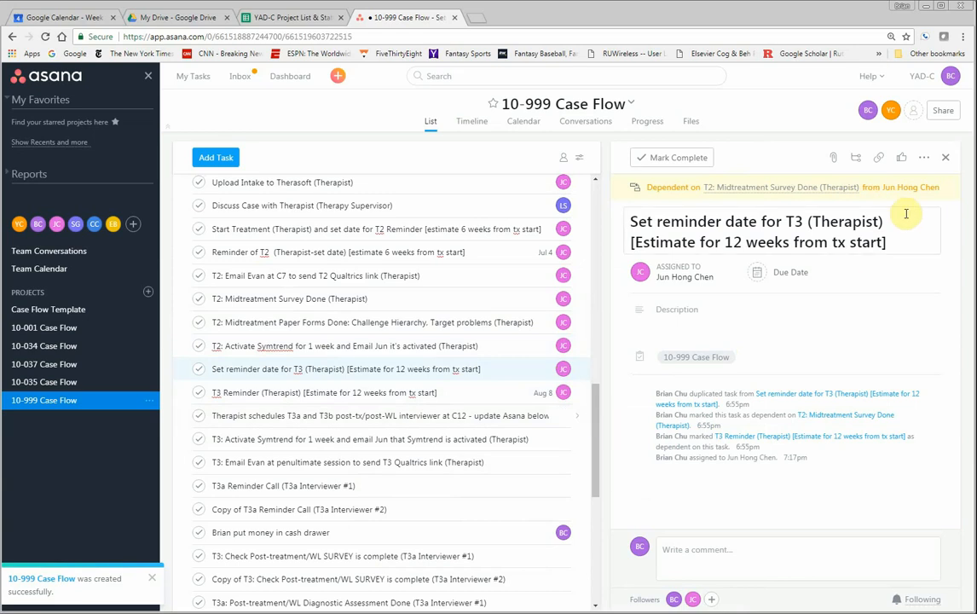
{"action": "left_click", "coordinate": [944, 158]}
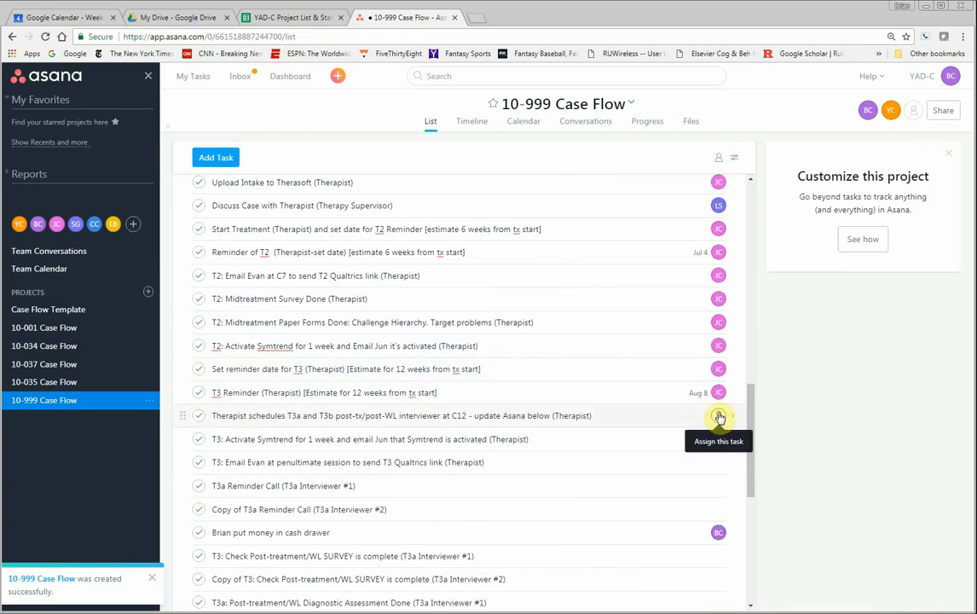
- Assign the three therapist tasks for scheduling T3a and T3b, activating Symtrend for T3, and sending the T3 Qualtrics link to the case's therapist
{"action": "left_click", "coordinate": [718, 416]}
{"action": "type", "text": "j"}
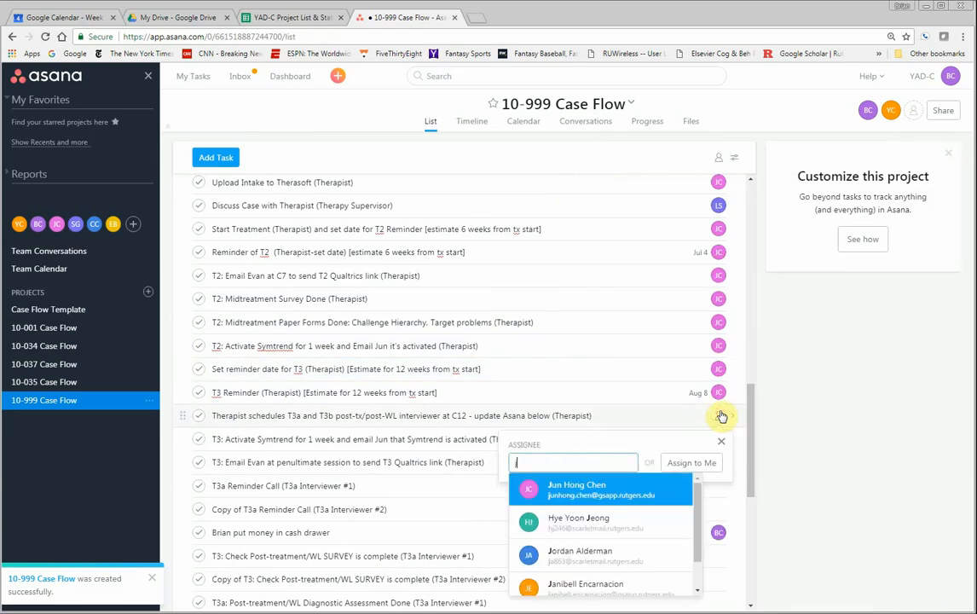
{"action": "key", "text": "Return"}
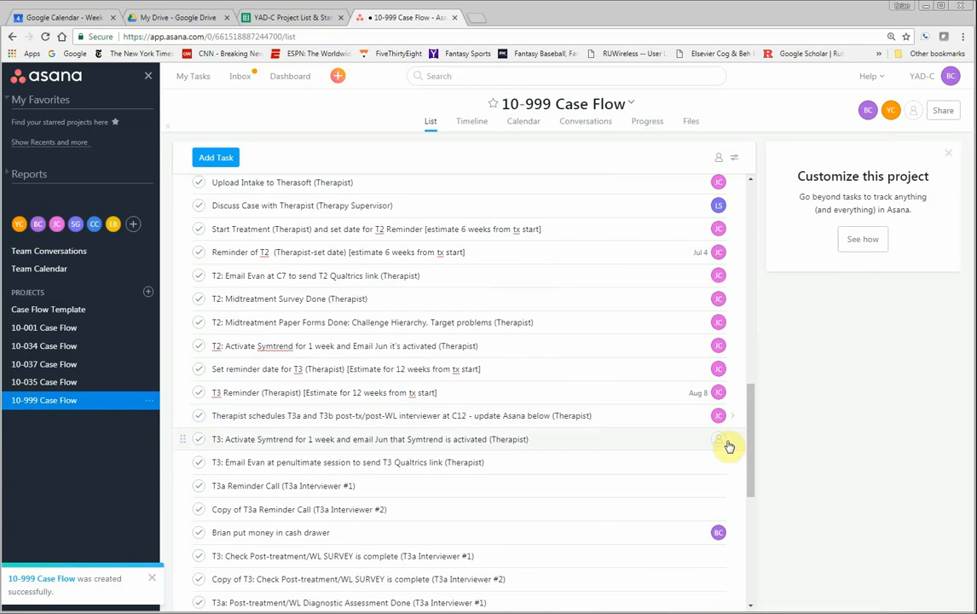
{"action": "left_click", "coordinate": [719, 441]}
{"action": "type", "text": "j"}
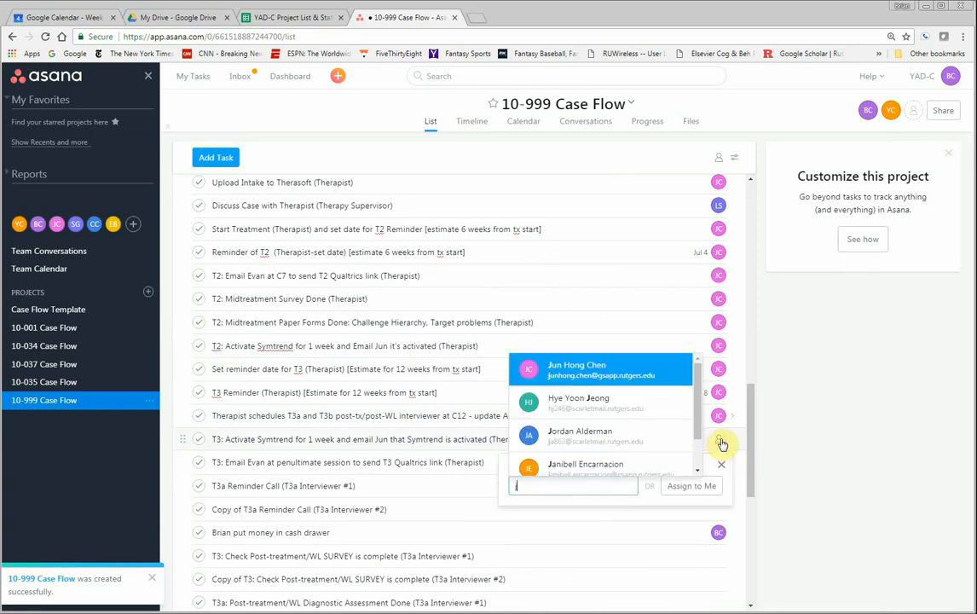
{"action": "key", "text": "Return"}
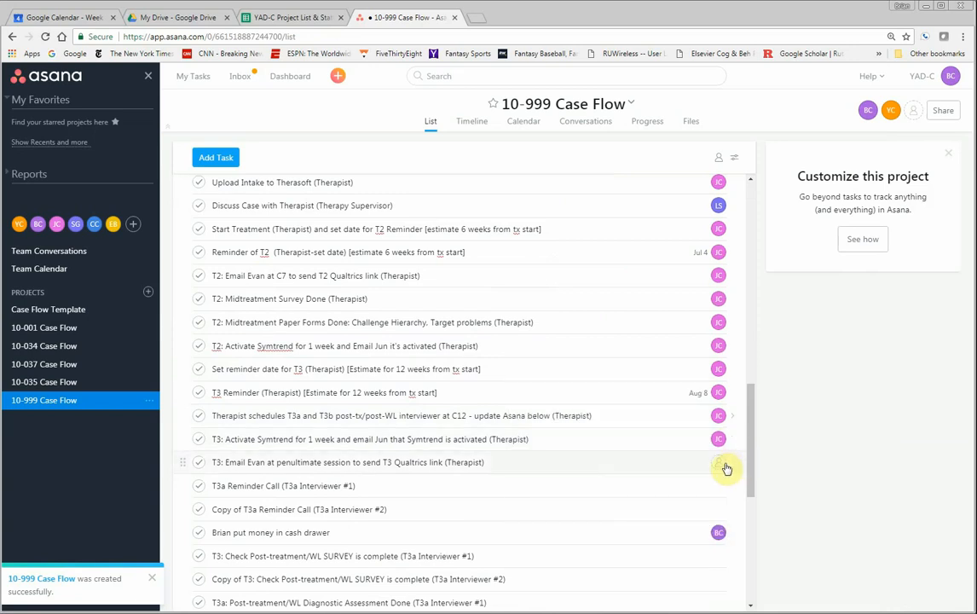
{"action": "left_click", "coordinate": [720, 464]}
{"action": "type", "text": "j"}
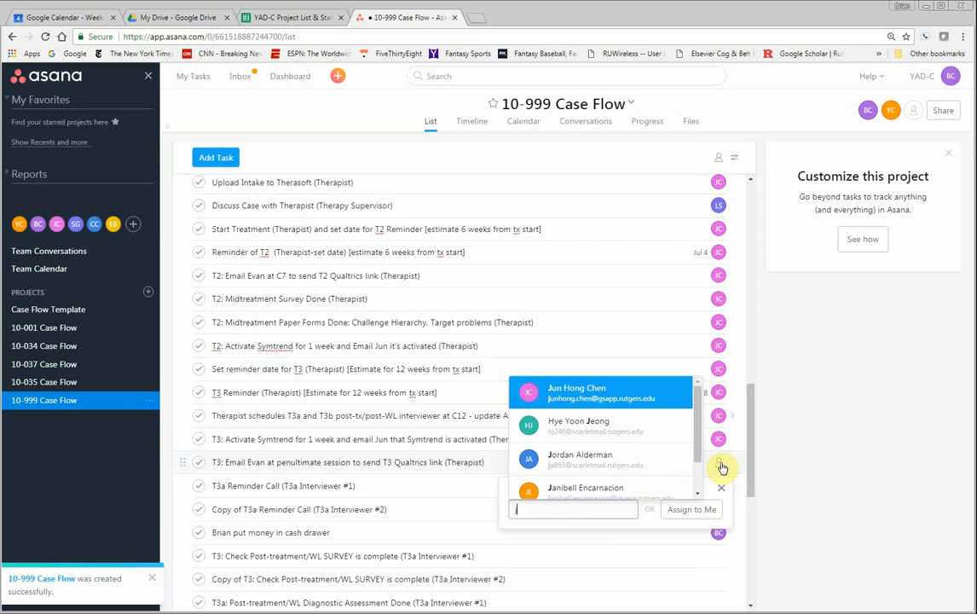
{"action": "key", "text": "Return"}
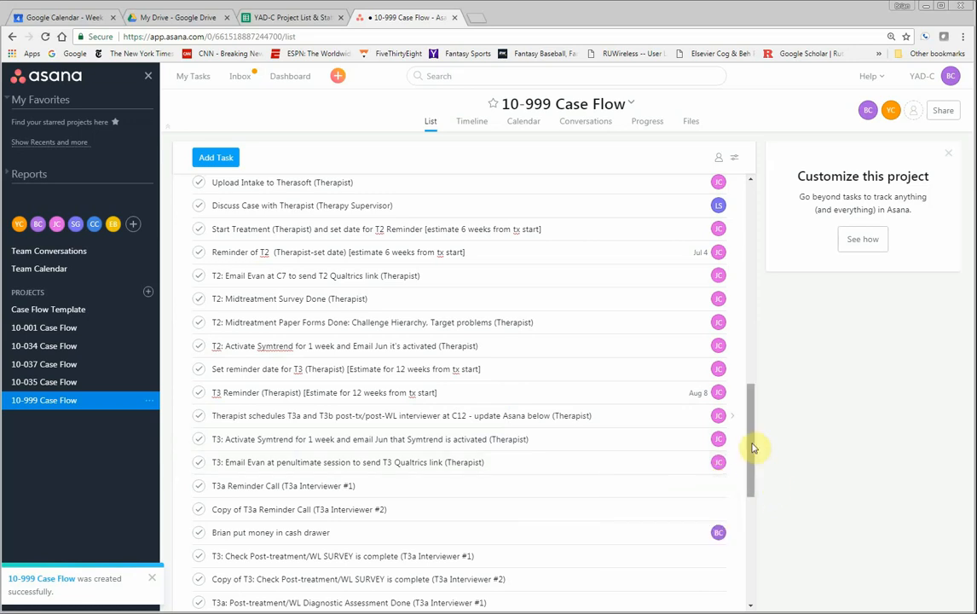
- Review the remaining T3a and T3b interviewer, supervision and case closing tasks through Complete Case Audit, checking which need assignees
{"action": "left_click_drag", "start_coordinate": [754, 447], "coordinate": [748, 464]}
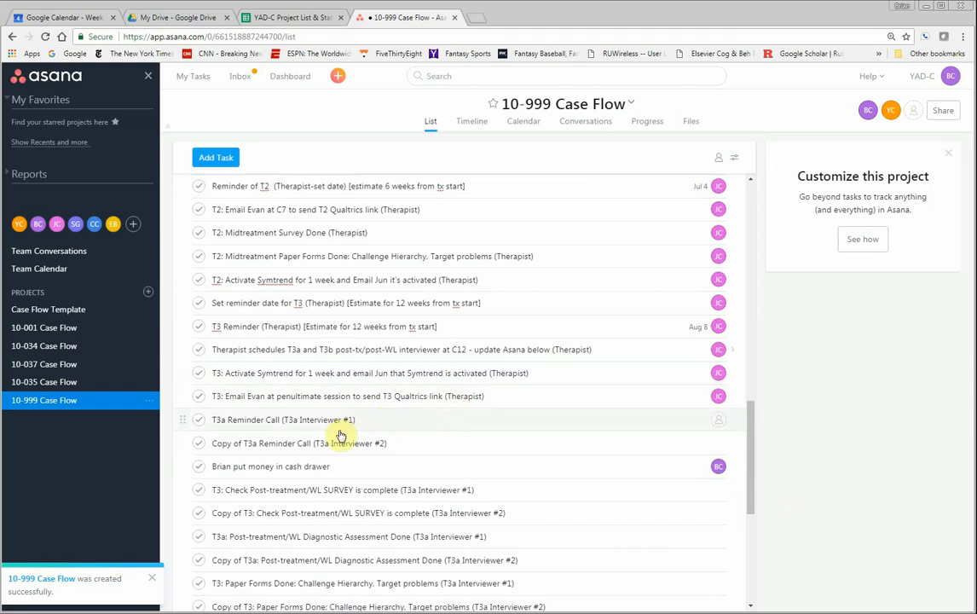
{"action": "scroll", "coordinate": [341, 444], "scroll_direction": "down", "scroll_amount": 4}
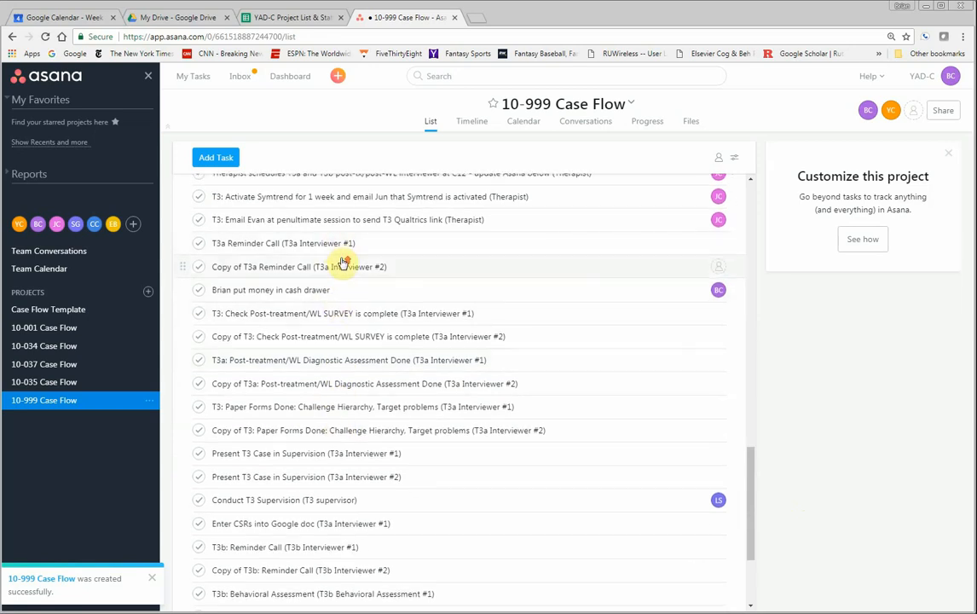
{"action": "scroll", "coordinate": [343, 258], "scroll_direction": "up", "scroll_amount": 1}
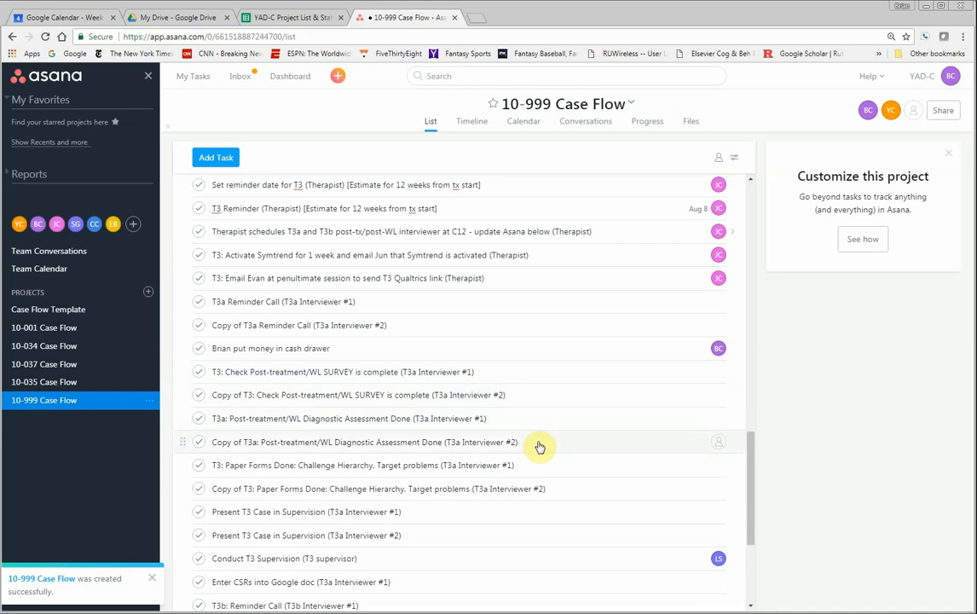
{"action": "scroll", "coordinate": [540, 446], "scroll_direction": "down", "scroll_amount": 2}
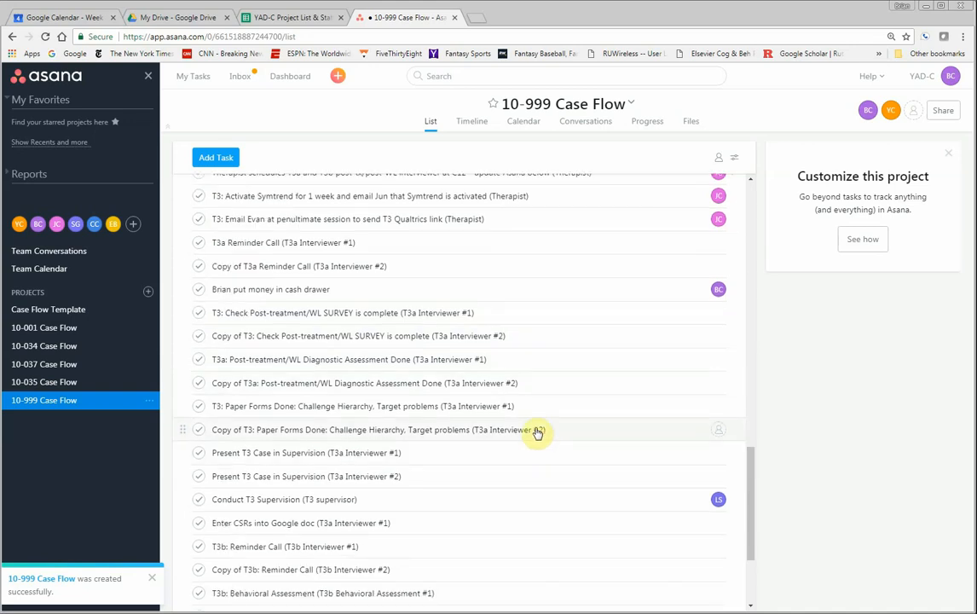
{"action": "scroll", "coordinate": [536, 406], "scroll_direction": "down", "scroll_amount": 1}
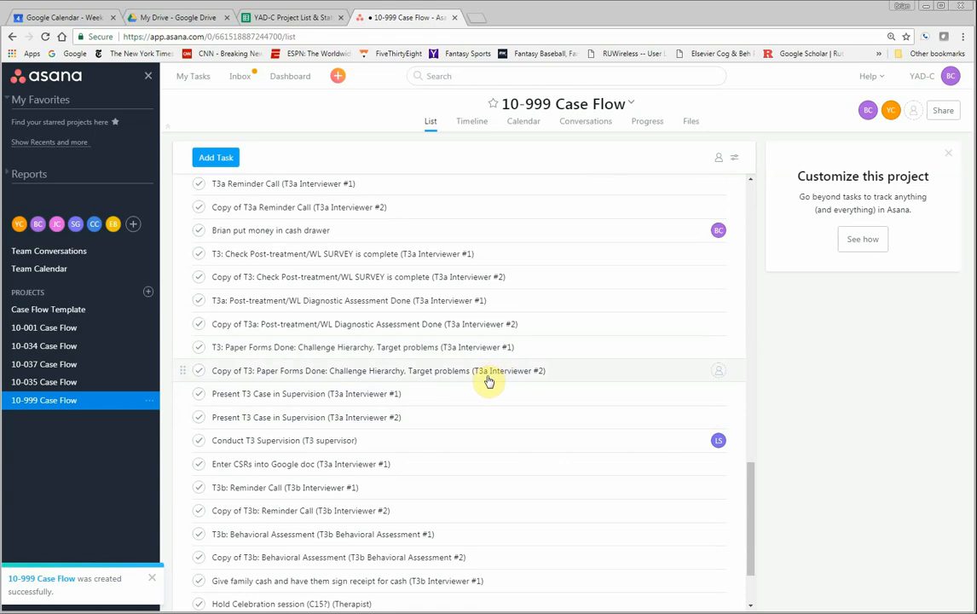
{"action": "scroll", "coordinate": [443, 341], "scroll_direction": "down", "scroll_amount": 1}
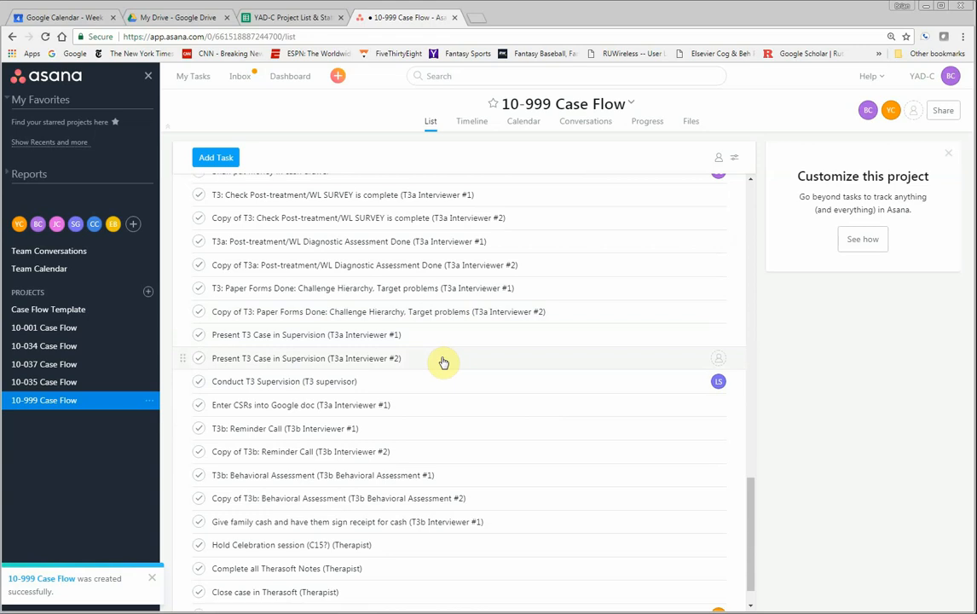
{"action": "scroll", "coordinate": [443, 358], "scroll_direction": "down", "scroll_amount": 1}
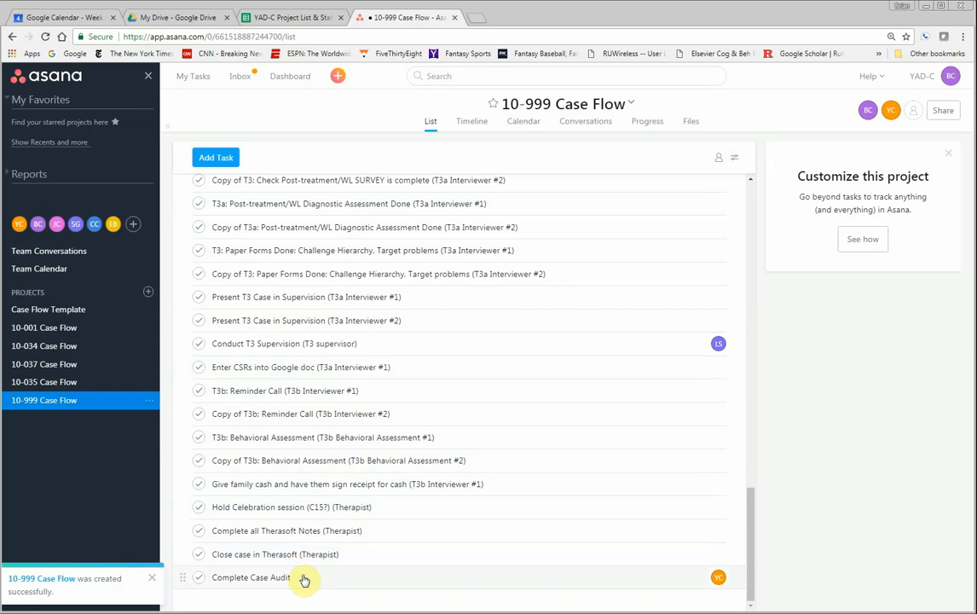
{"action": "scroll", "coordinate": [309, 577], "scroll_direction": "up", "scroll_amount": 4}
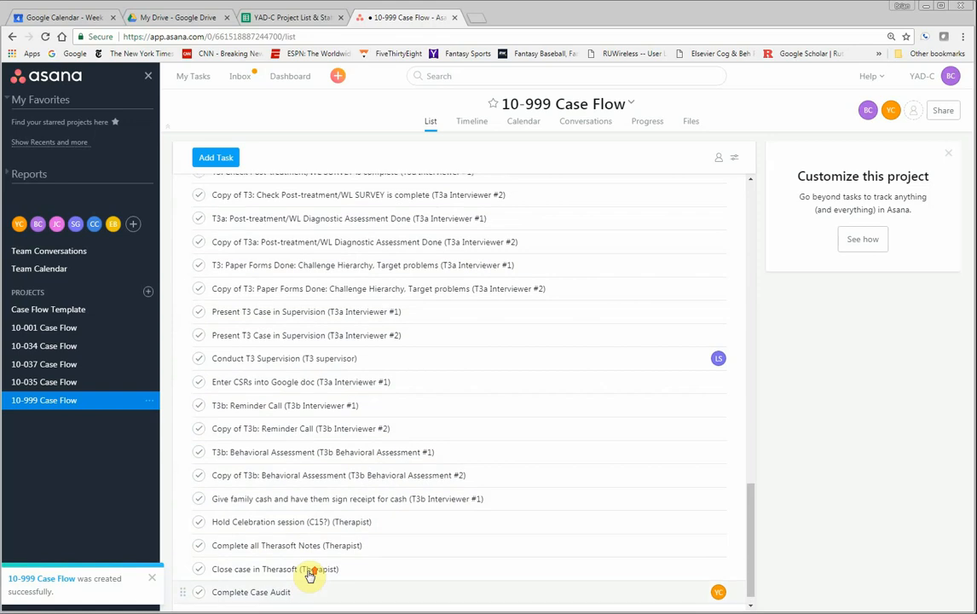
{"action": "scroll", "coordinate": [324, 571], "scroll_direction": "up", "scroll_amount": 2}
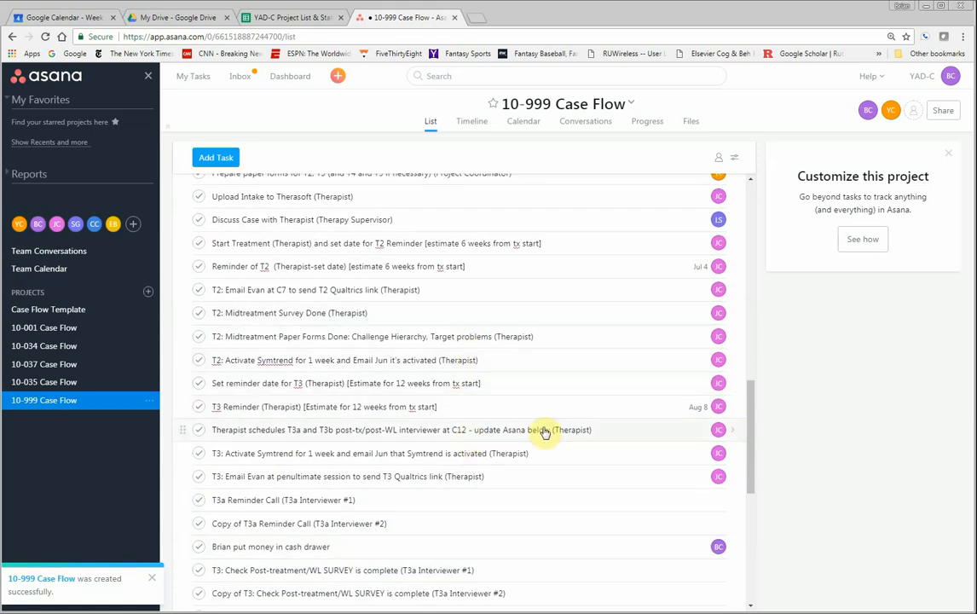
{"action": "scroll", "coordinate": [486, 375], "scroll_direction": "down", "scroll_amount": 3}
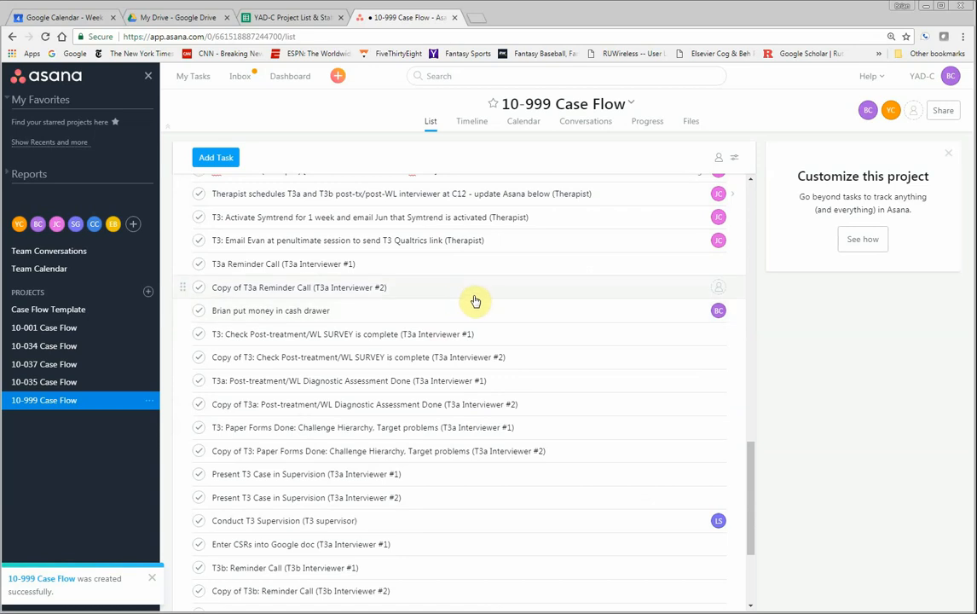
{"action": "scroll", "coordinate": [474, 300], "scroll_direction": "down", "scroll_amount": 1}
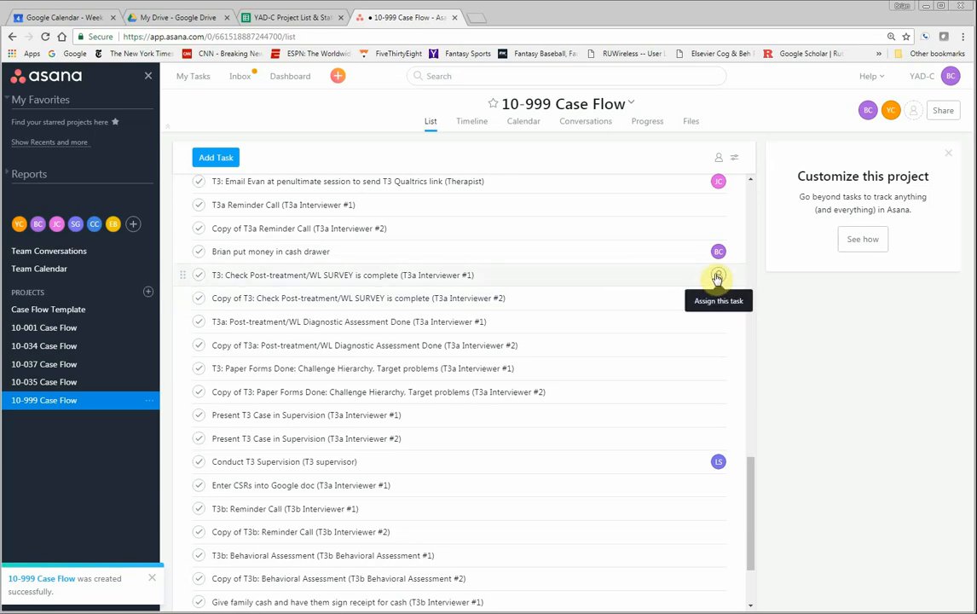
{"action": "left_click", "coordinate": [717, 277]}
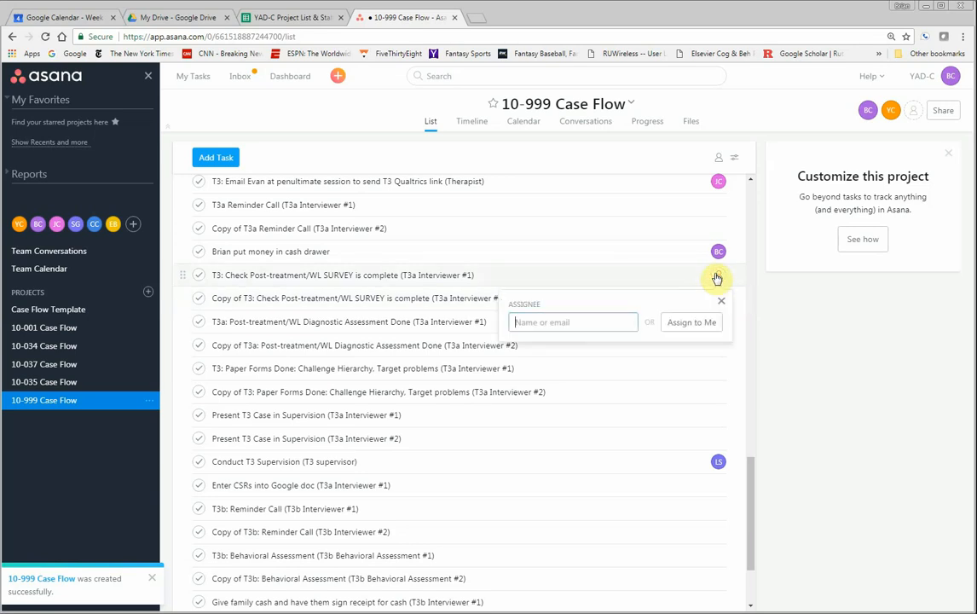
{"action": "type", "text": "syd"}
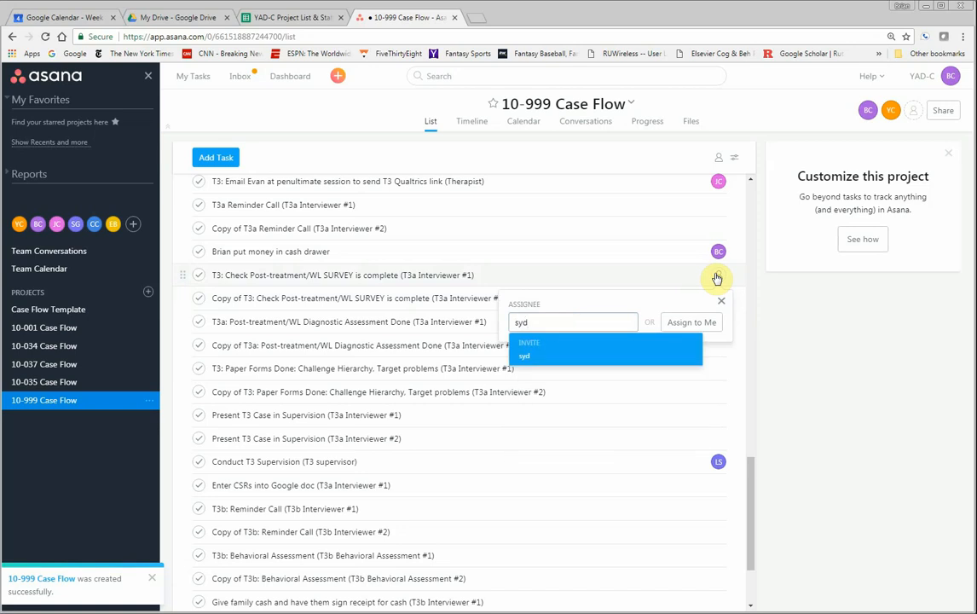
{"action": "key", "text": "BackSpace"}
{"action": "key", "text": "BackSpace"}
{"action": "key", "text": "BackSpace"}
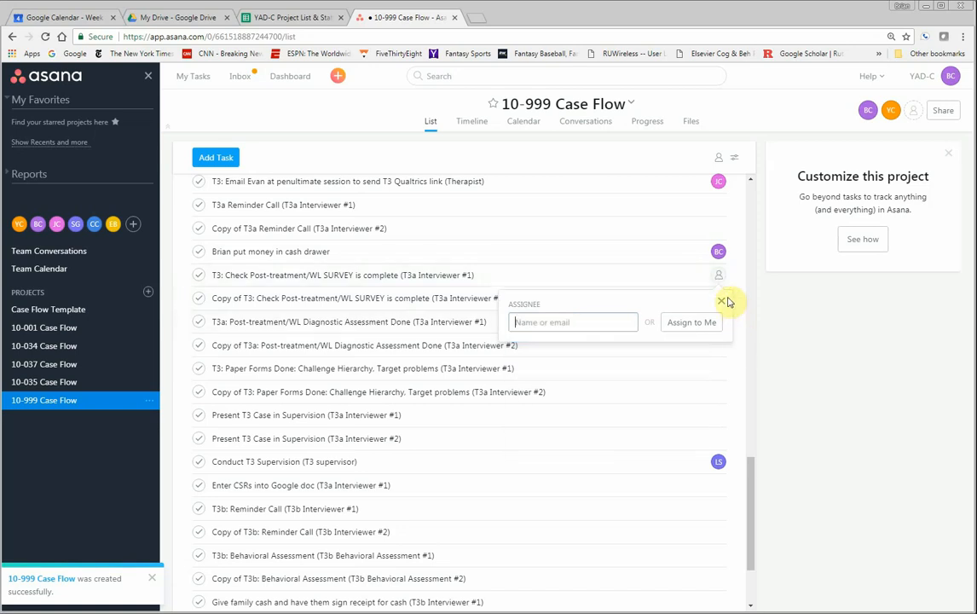
{"action": "left_click", "coordinate": [717, 277]}
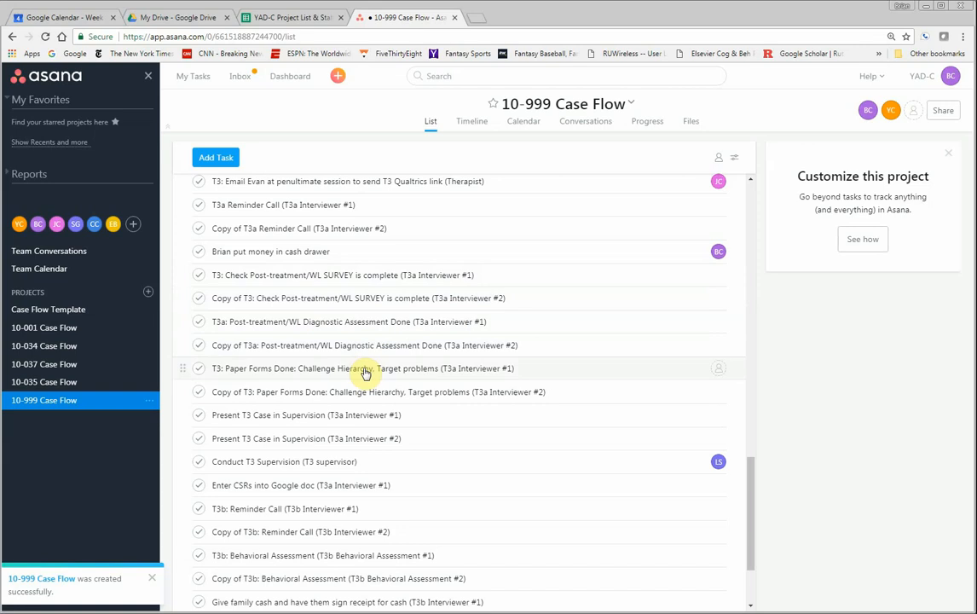
- Review assignees and due dates across the full case flow, from Phone Screen through the T1, T2 and T3 tasks to Complete Case Audit
{"action": "scroll", "coordinate": [372, 409], "scroll_direction": "down", "scroll_amount": 3}
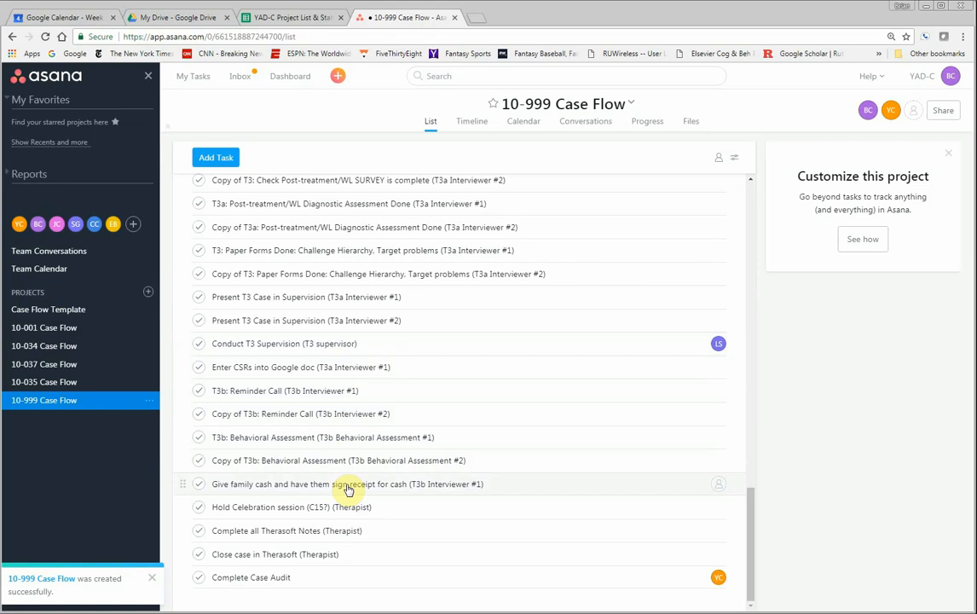
{"action": "scroll", "coordinate": [347, 488], "scroll_direction": "up", "scroll_amount": 2}
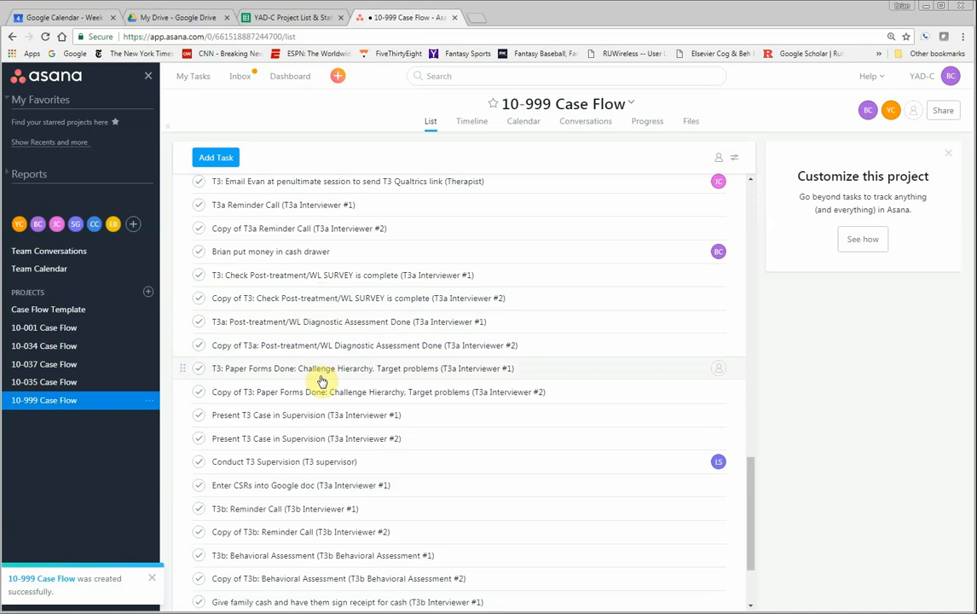
{"action": "scroll", "coordinate": [320, 380], "scroll_direction": "up", "scroll_amount": 9}
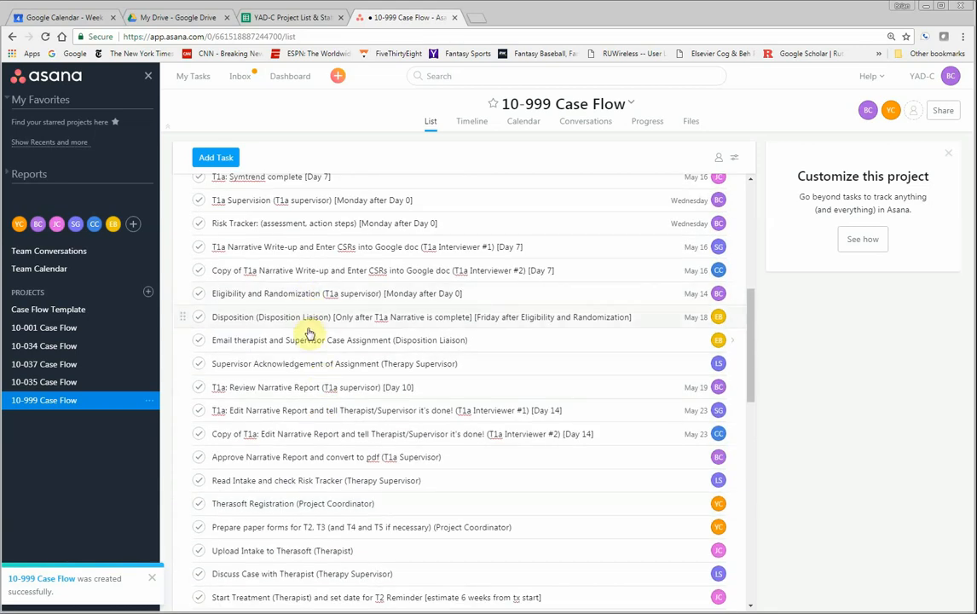
{"action": "scroll", "coordinate": [305, 247], "scroll_direction": "up", "scroll_amount": 1}
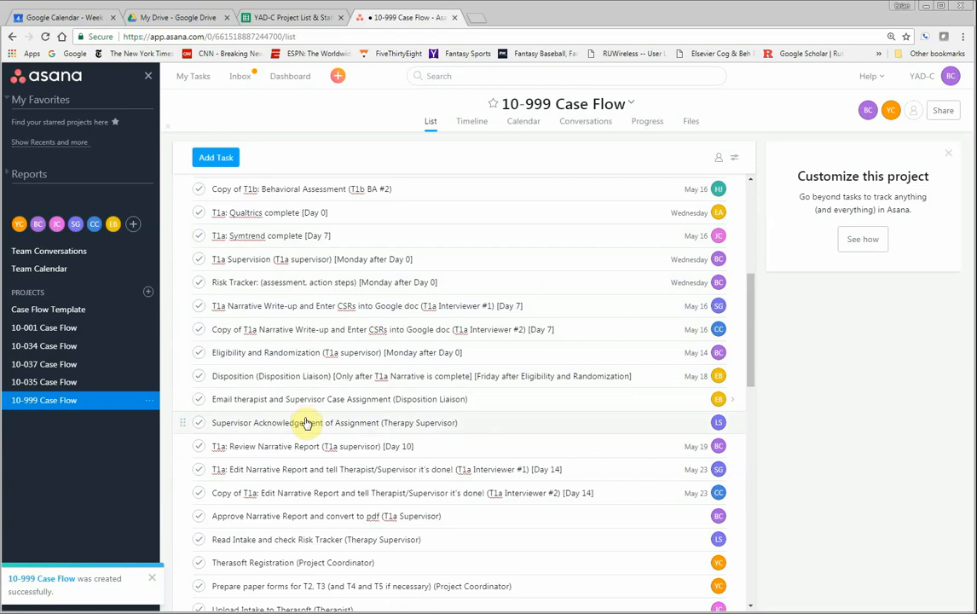
{"action": "scroll", "coordinate": [305, 422], "scroll_direction": "down", "scroll_amount": 1}
{"action": "scroll", "coordinate": [303, 411], "scroll_direction": "down", "scroll_amount": 1}
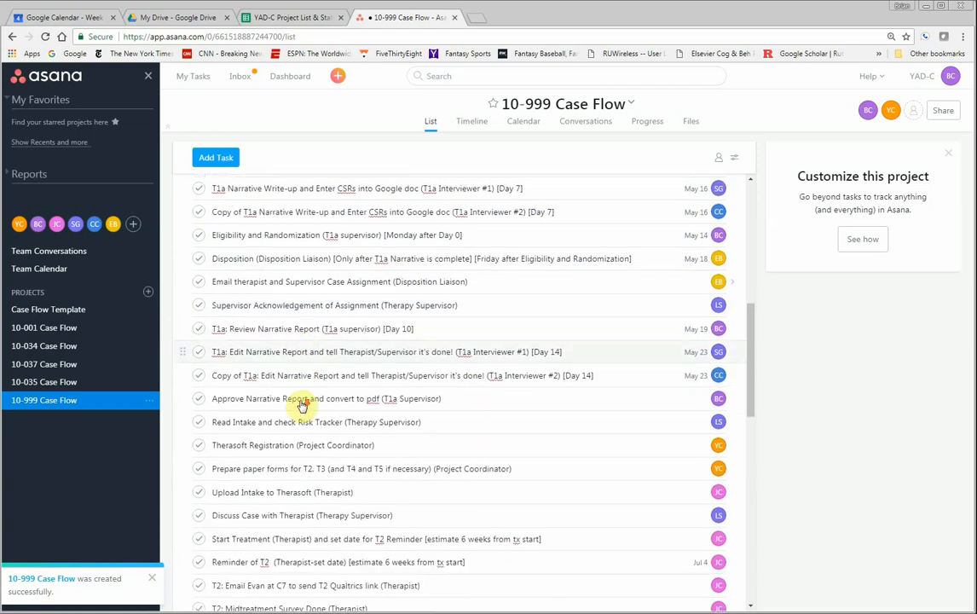
{"action": "scroll", "coordinate": [300, 406], "scroll_direction": "down", "scroll_amount": 2}
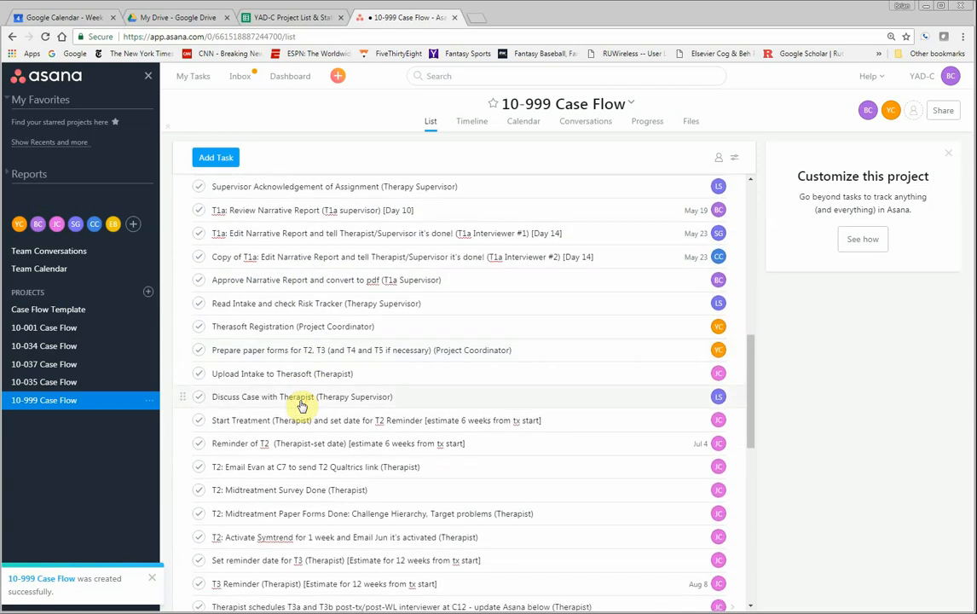
{"action": "scroll", "coordinate": [301, 406], "scroll_direction": "down", "scroll_amount": 10}
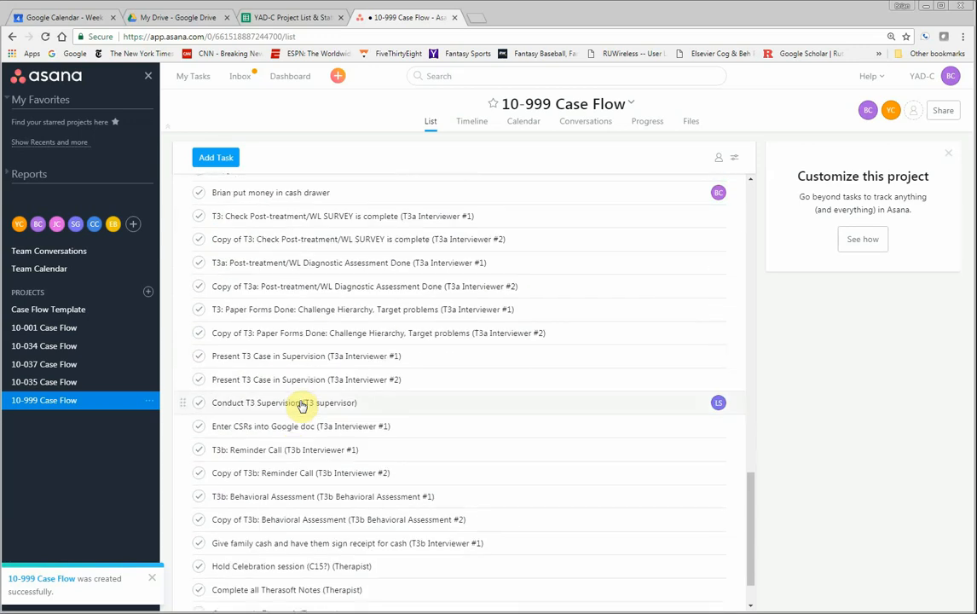
{"action": "scroll", "coordinate": [300, 405], "scroll_direction": "down", "scroll_amount": 1}
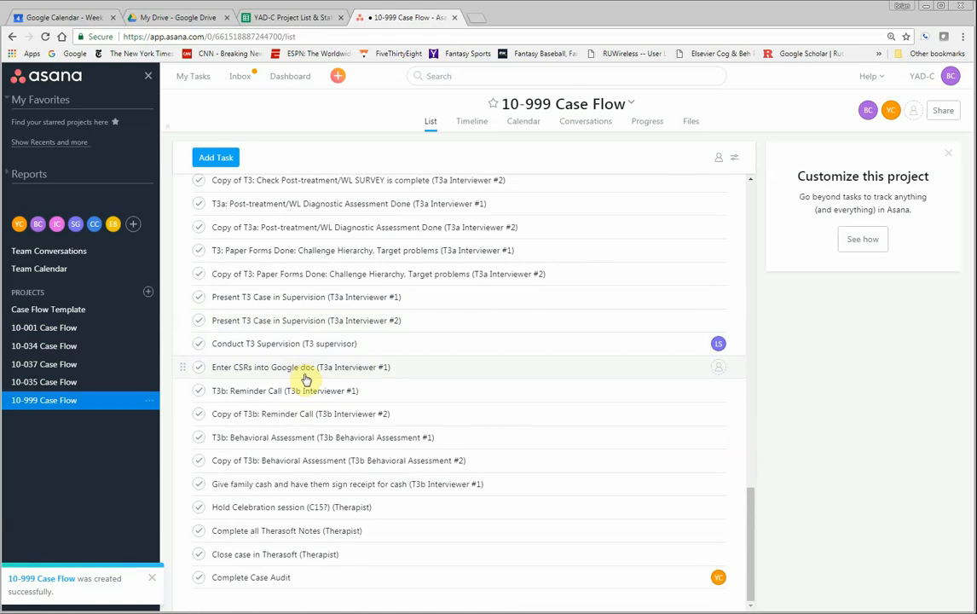
{"action": "scroll", "coordinate": [306, 379], "scroll_direction": "up", "scroll_amount": 5}
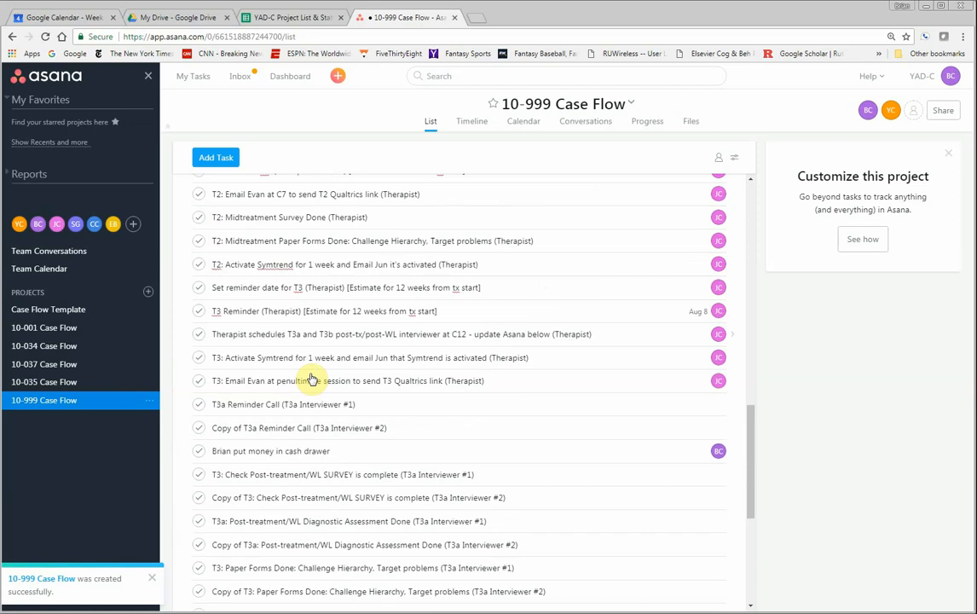
{"action": "scroll", "coordinate": [312, 378], "scroll_direction": "up", "scroll_amount": 10}
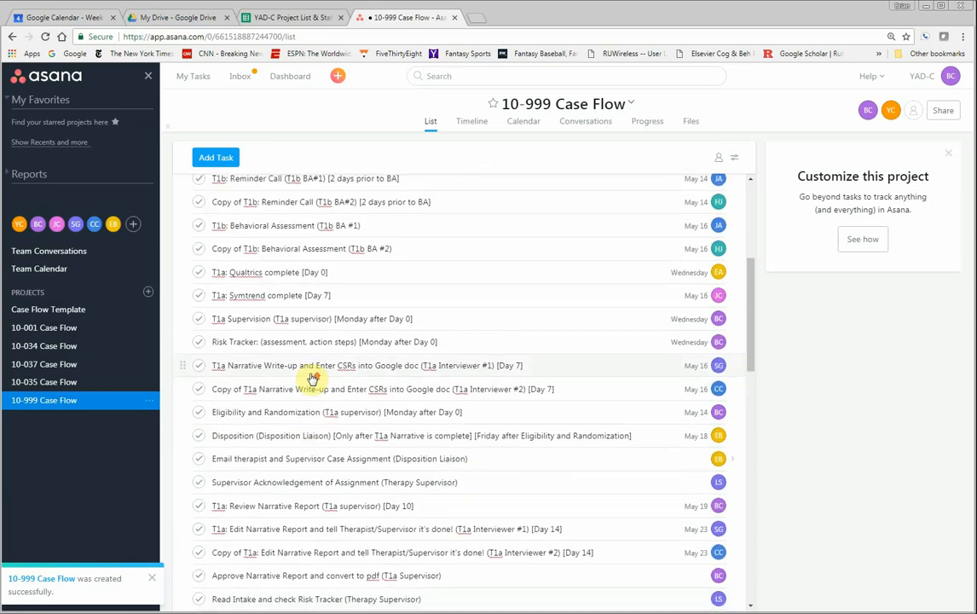
{"action": "scroll", "coordinate": [312, 378], "scroll_direction": "up", "scroll_amount": 2}
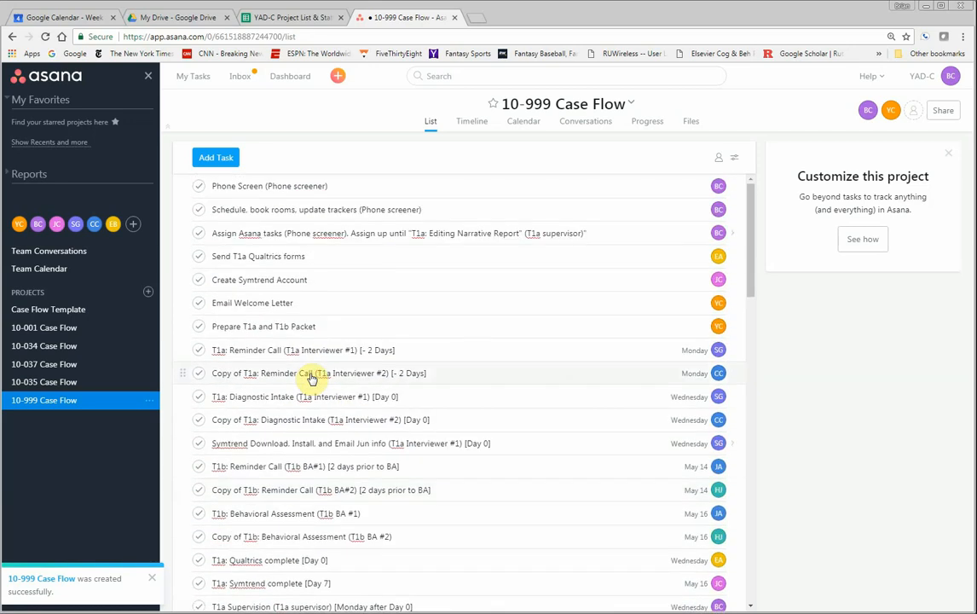